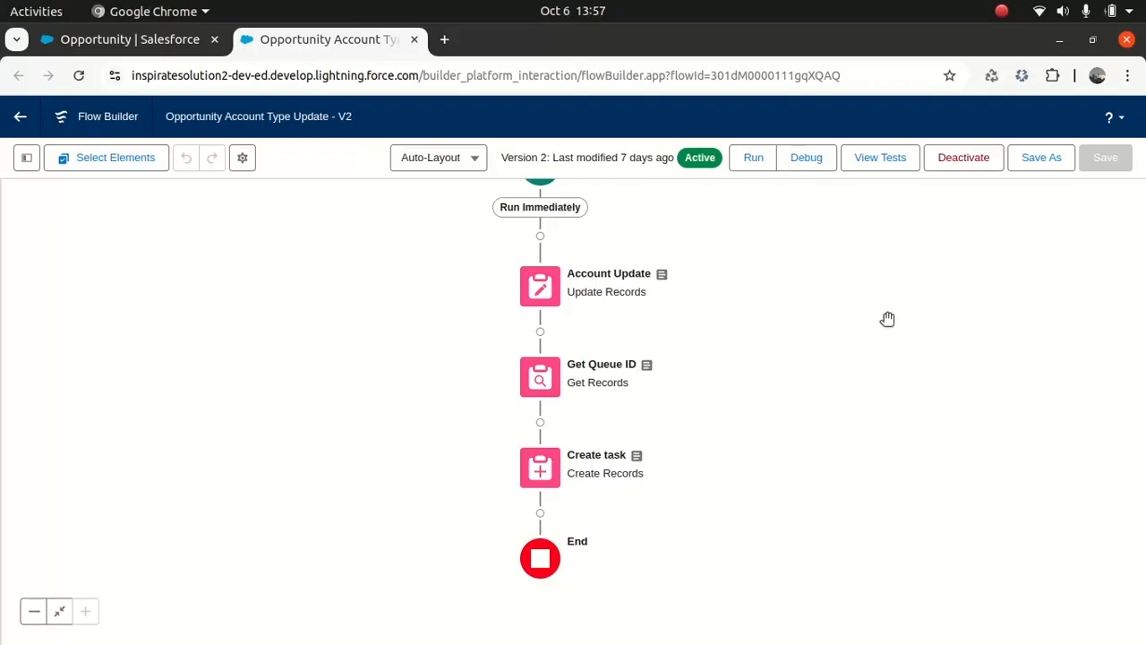
drag(883, 326, 844, 314)
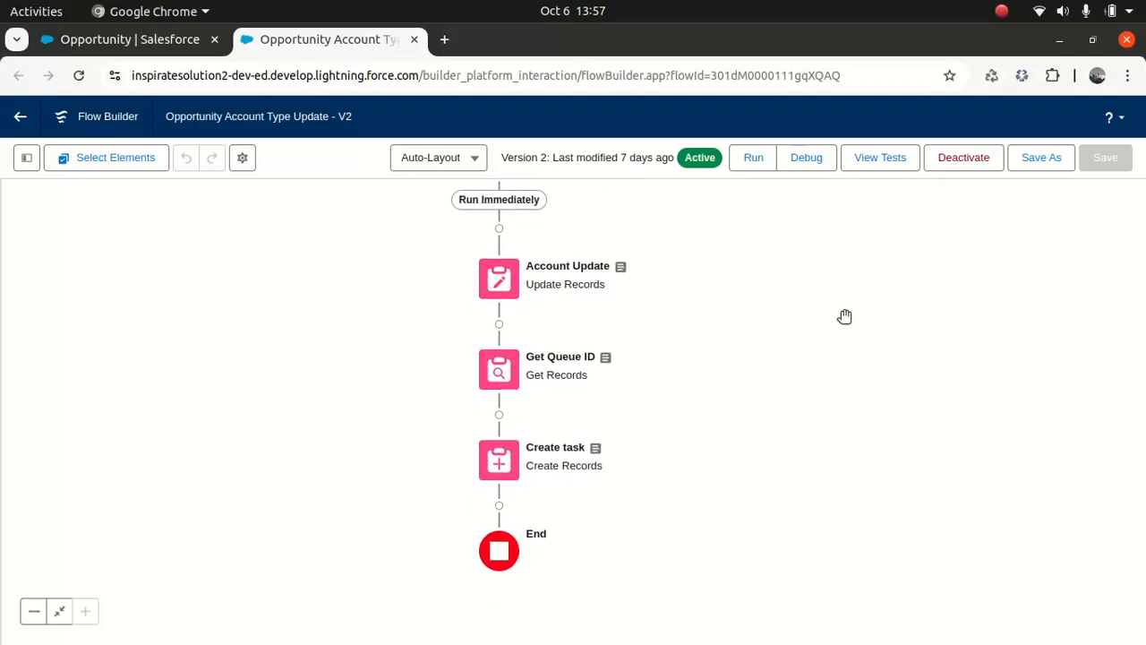
drag(851, 284, 831, 343)
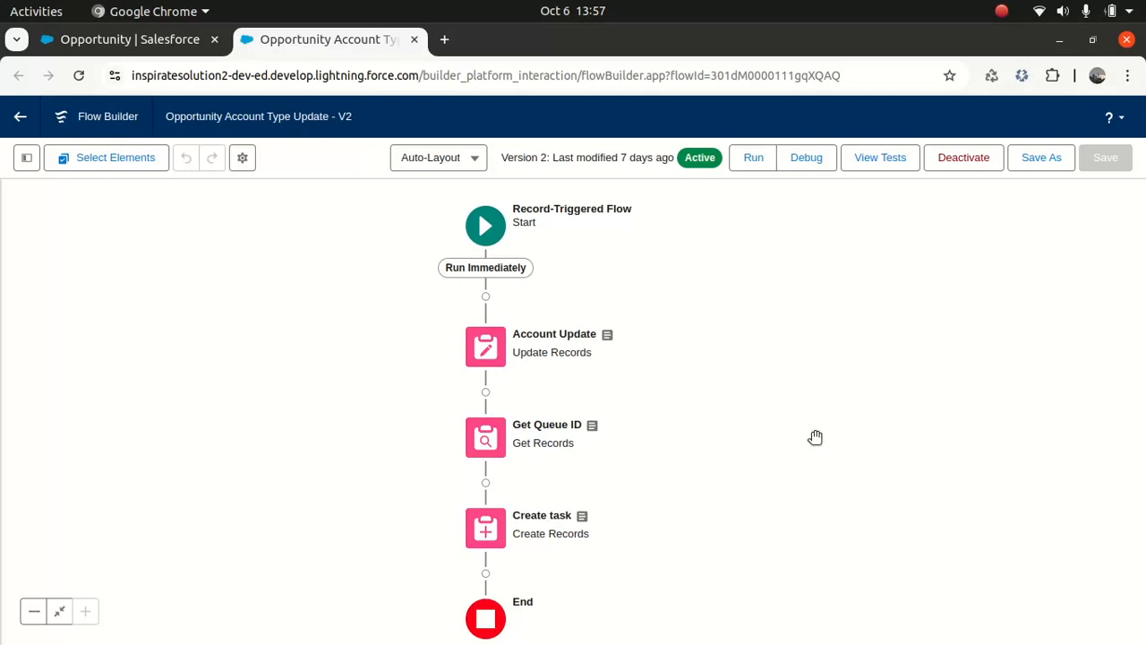
drag(815, 435, 812, 352)
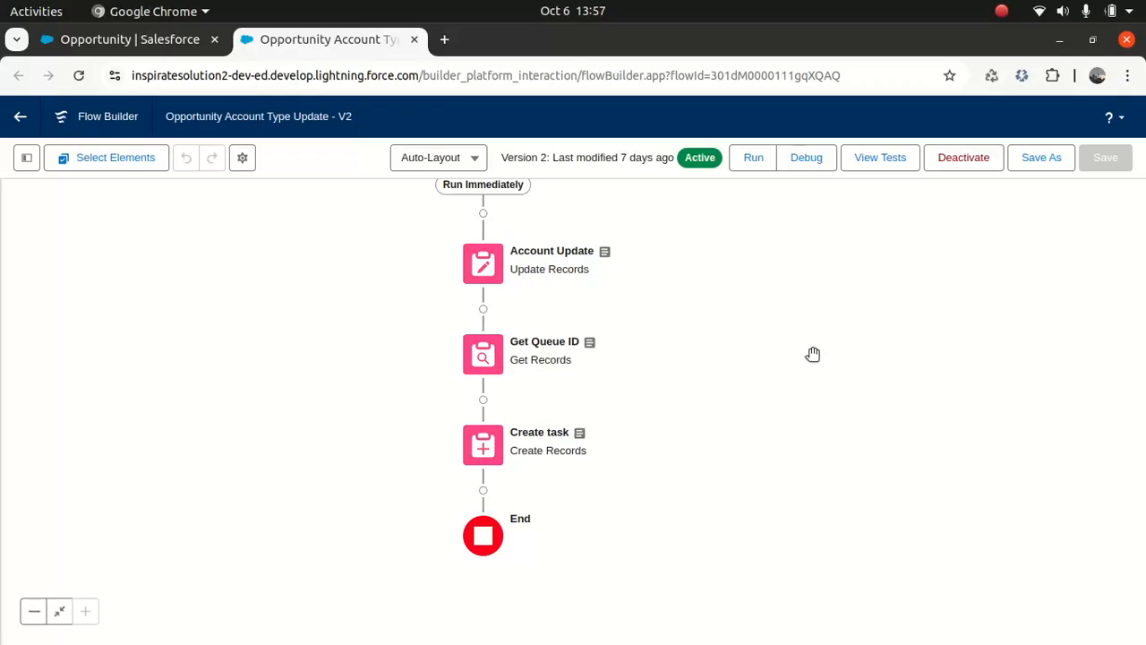
drag(815, 309, 811, 323)
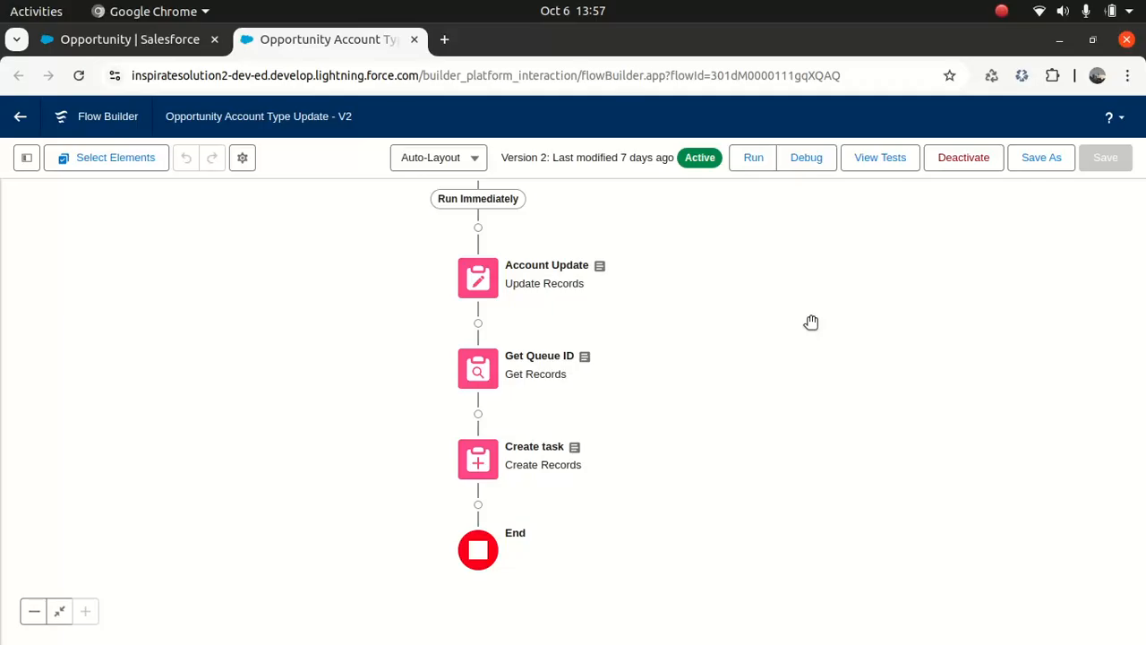
mouse_move(782, 287)
mouse_down()
mouse_move(773, 327)
mouse_move(796, 290)
mouse_move(780, 299)
mouse_up()
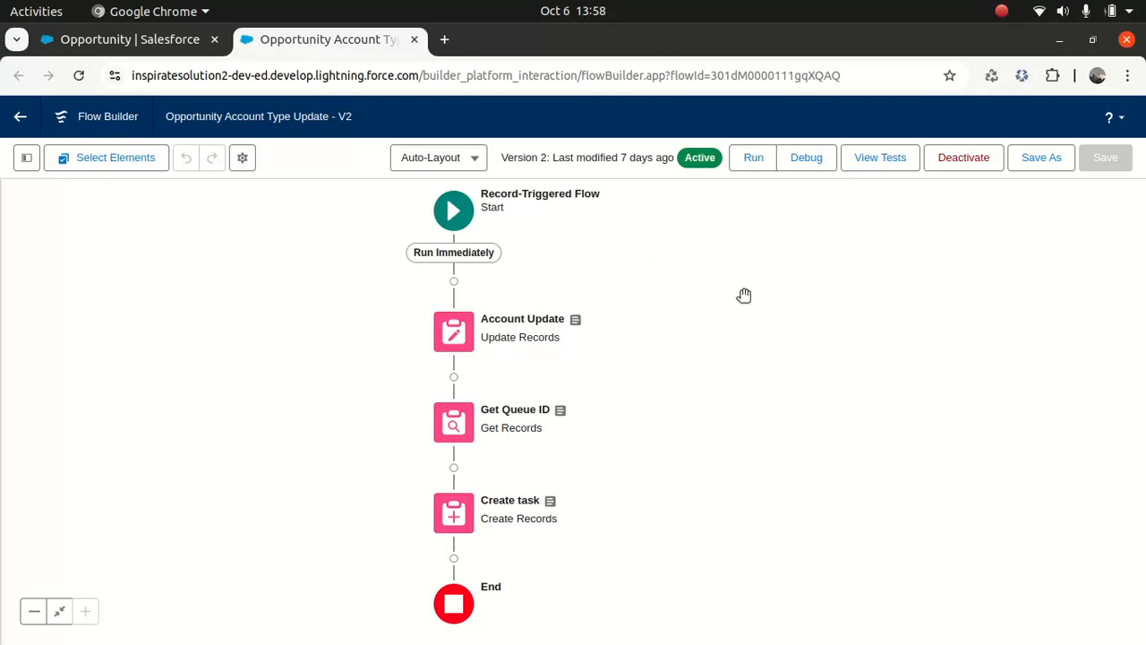
drag(743, 296, 745, 269)
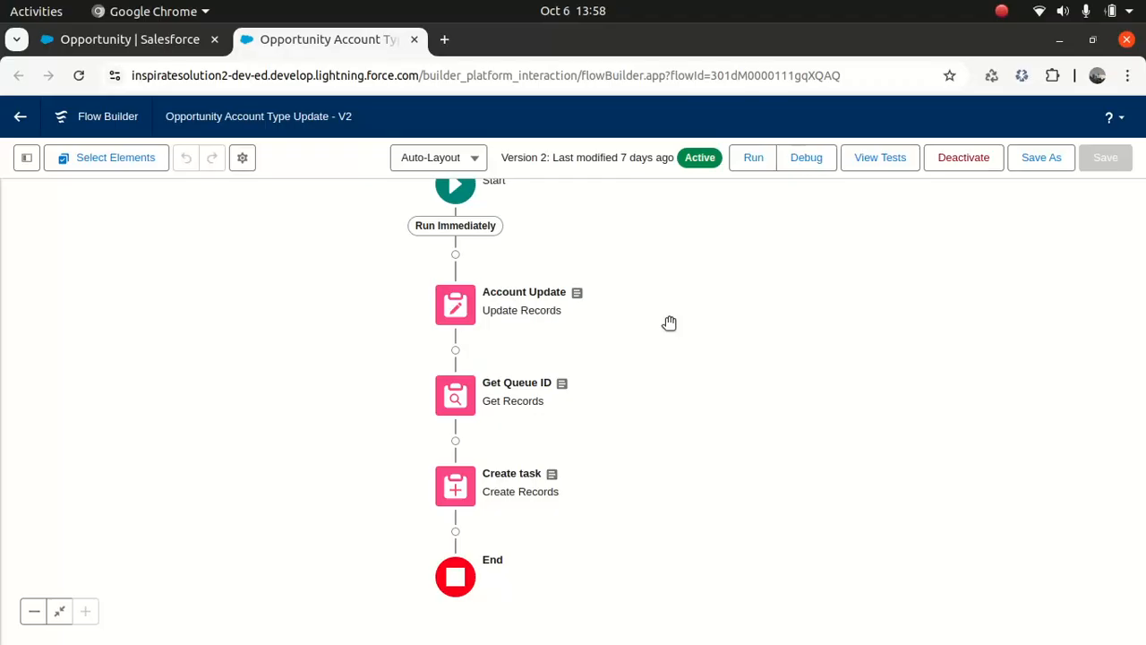
click(456, 305)
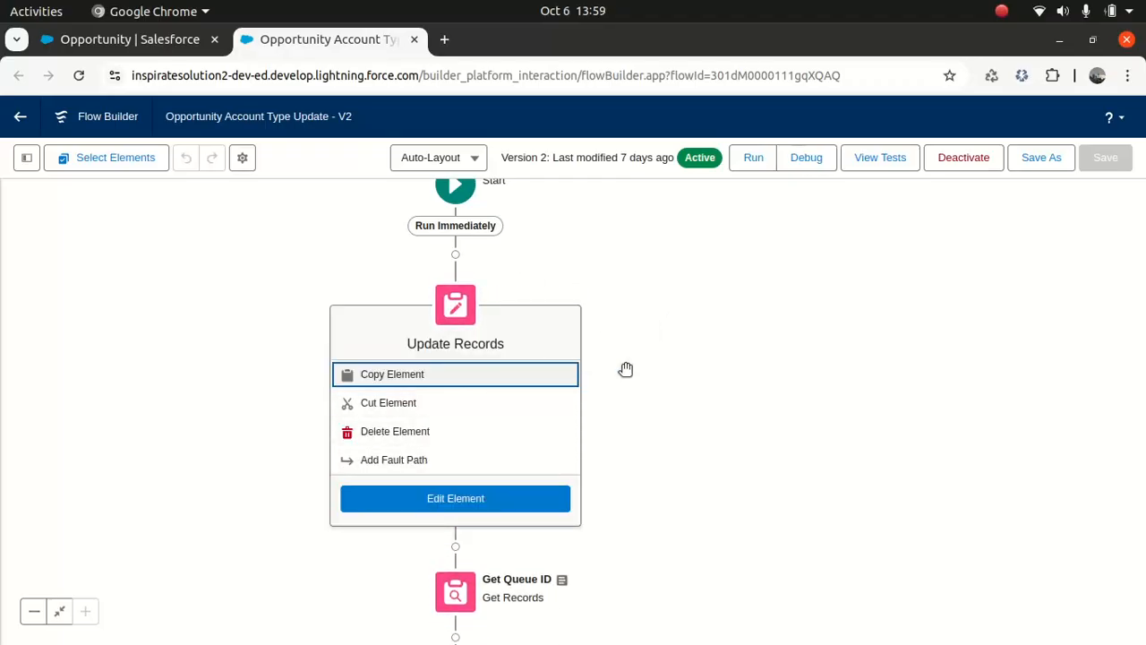
click(675, 378)
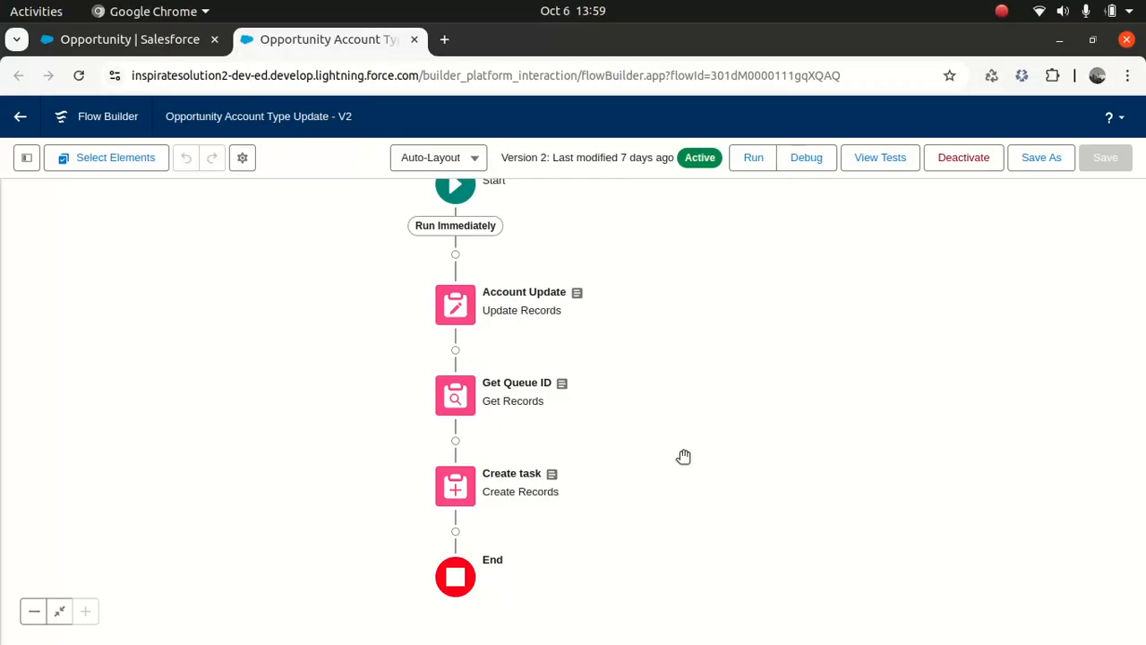
Step: Open the Create task element and review the field values it sets for the Task
double_click(456, 483)
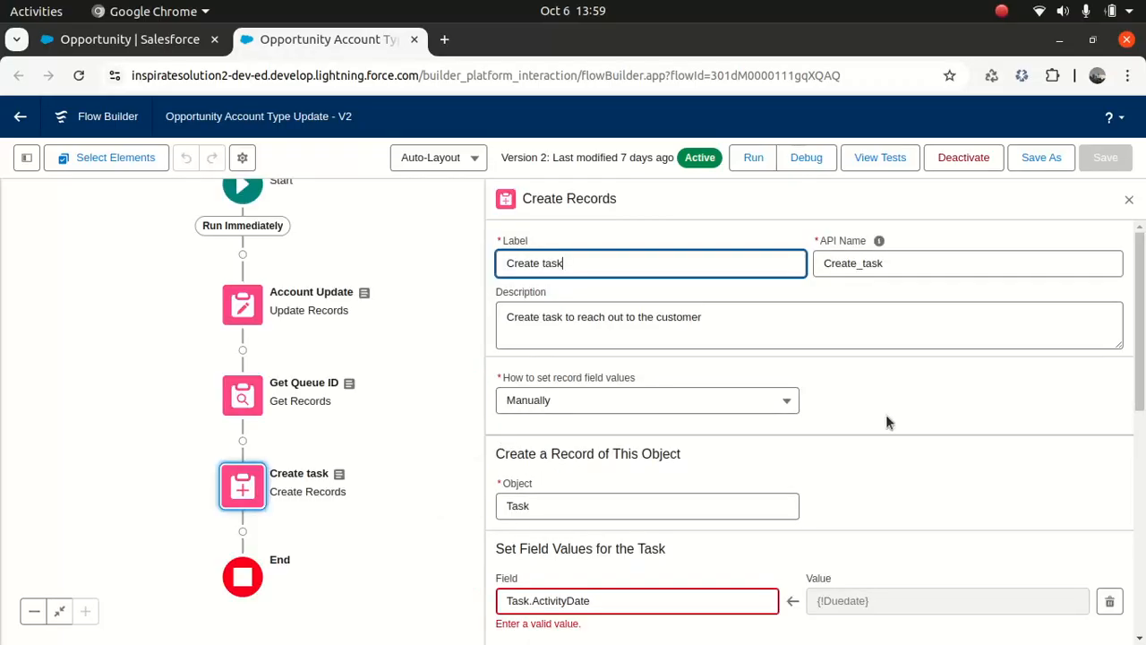
scroll(1110, 421, down, 5)
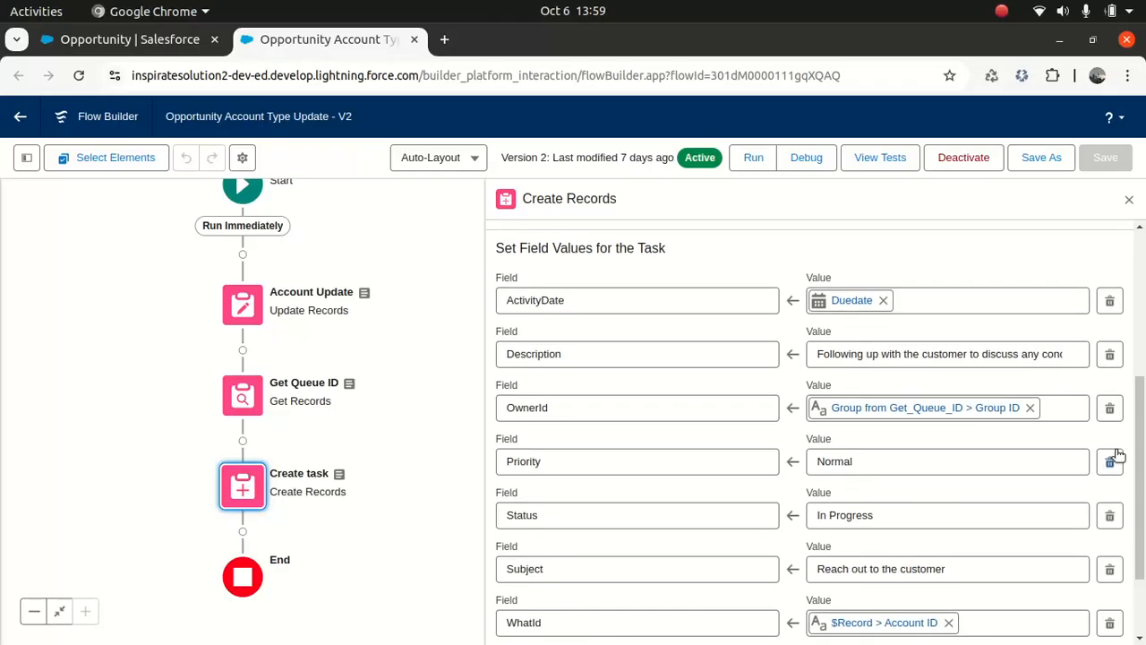
scroll(1142, 483, down, 1)
scroll(1143, 483, down, 1)
scroll(1144, 482, up, 4)
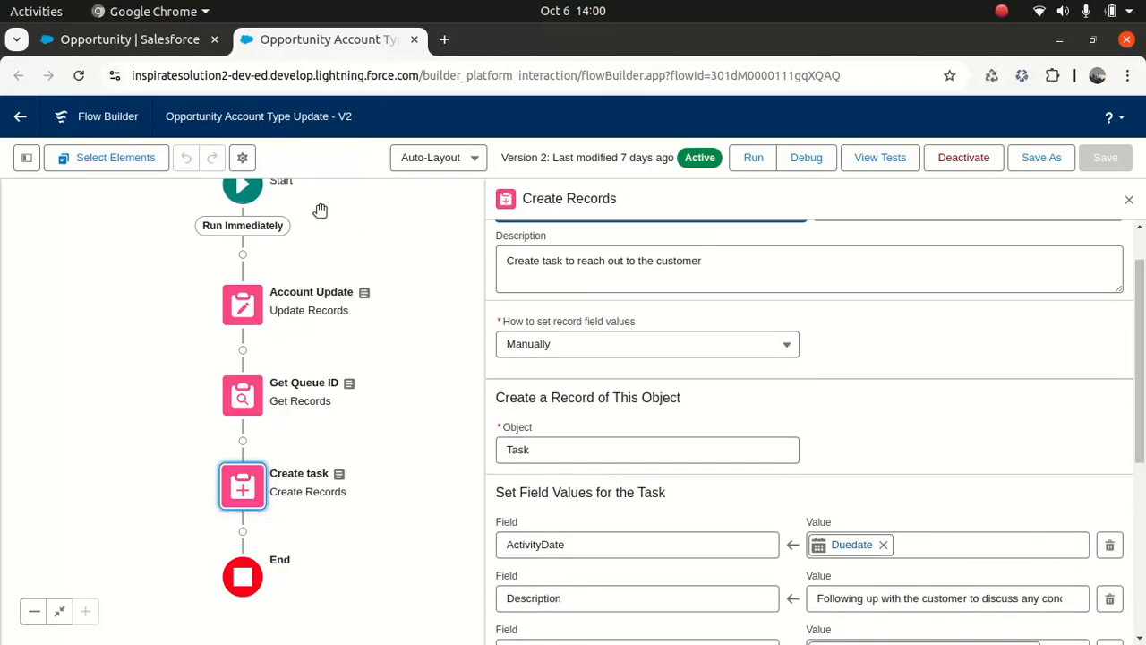
Step: Start a new flow resource of type Variable and give it the API name TaskRecord
click(24, 160)
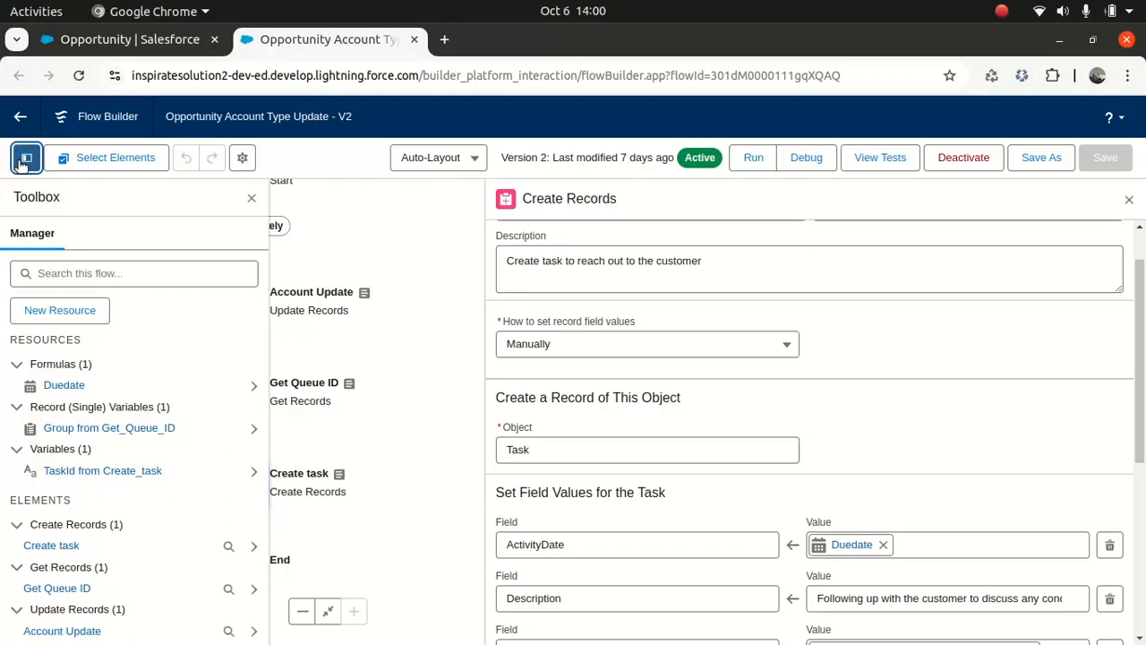
click(51, 311)
click(369, 304)
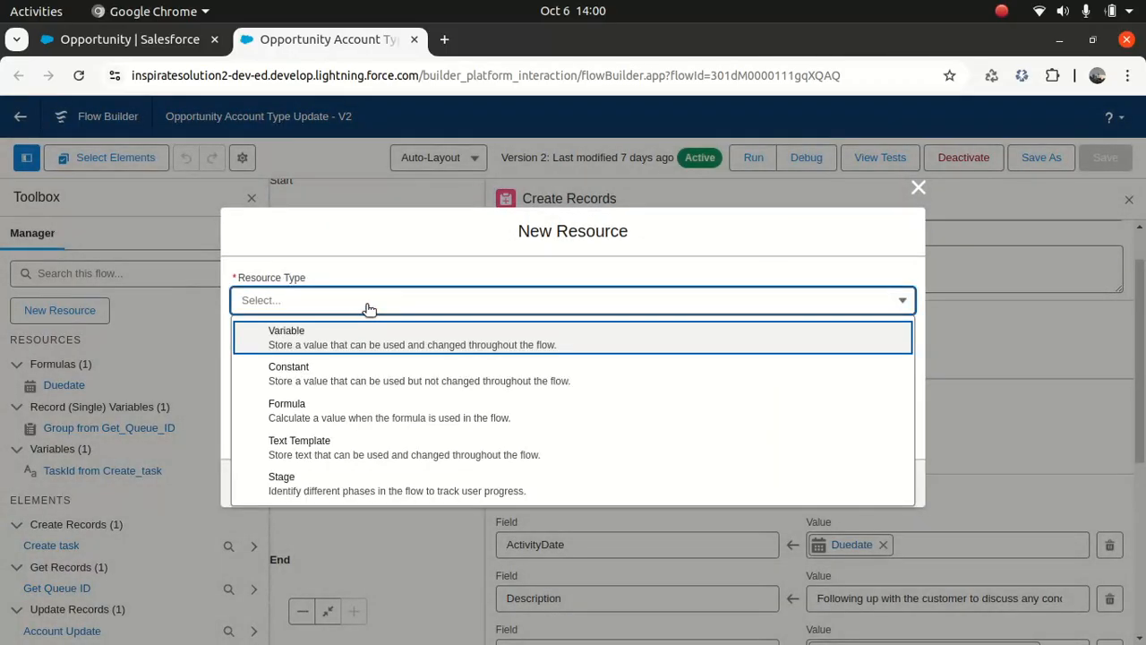
click(327, 339)
click(330, 339)
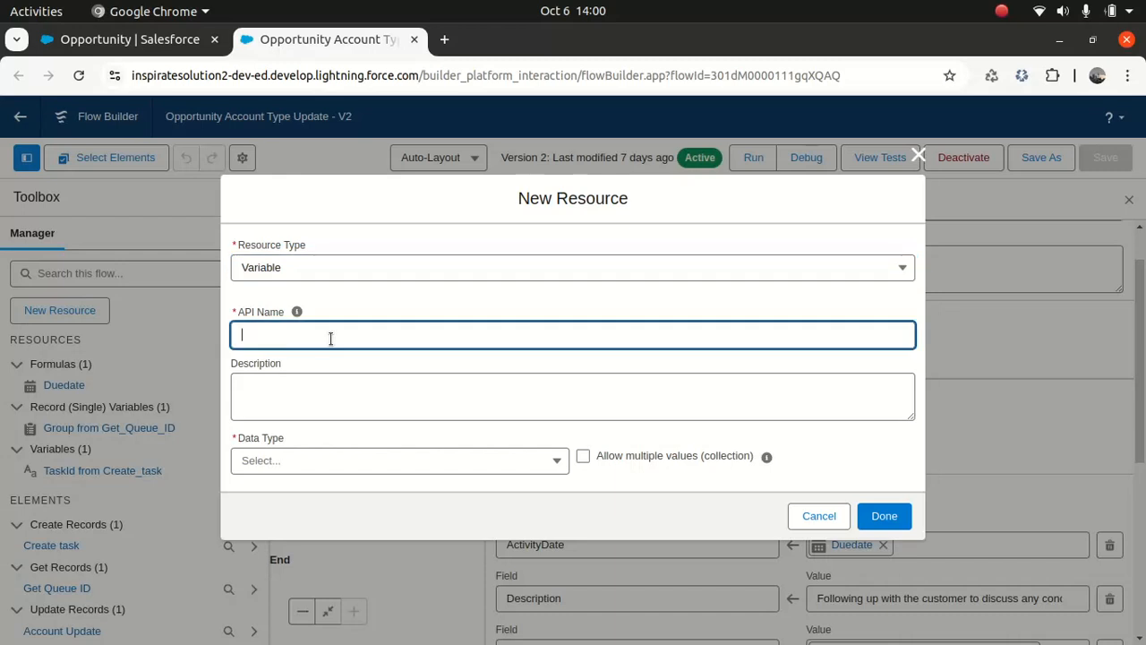
text(TastRecord)
key(Tab)
click(259, 340)
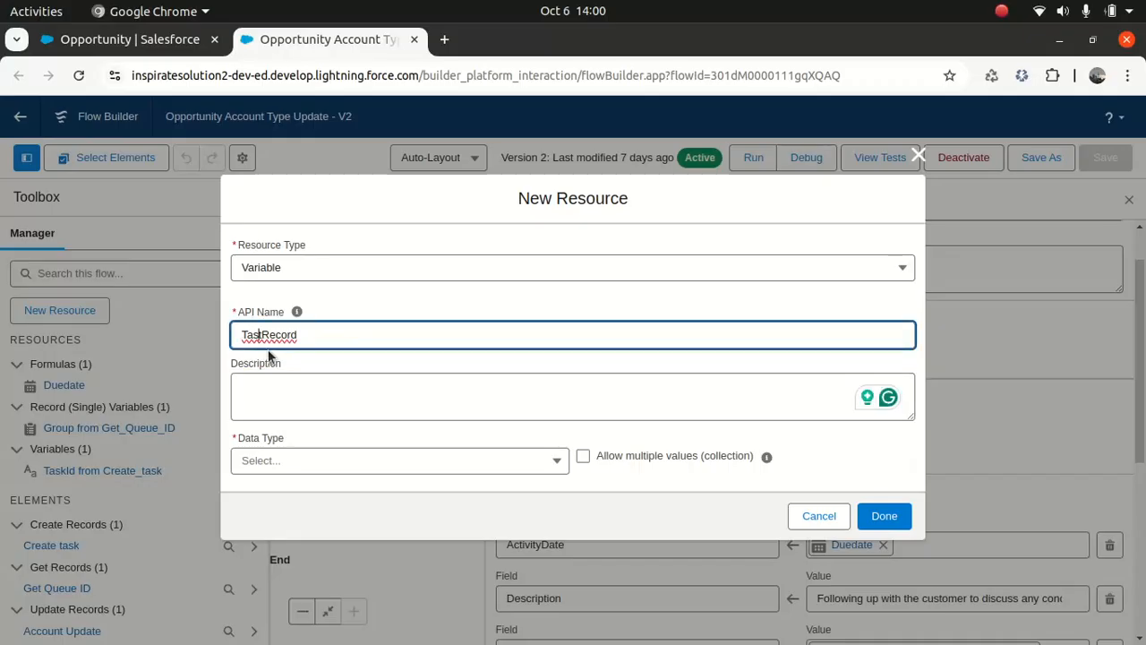
key(Delete)
text(k)
Step: Reuse the copied API name to write the variable's description as "Single Task Record"
double_click(303, 335)
key(ctrl+c)
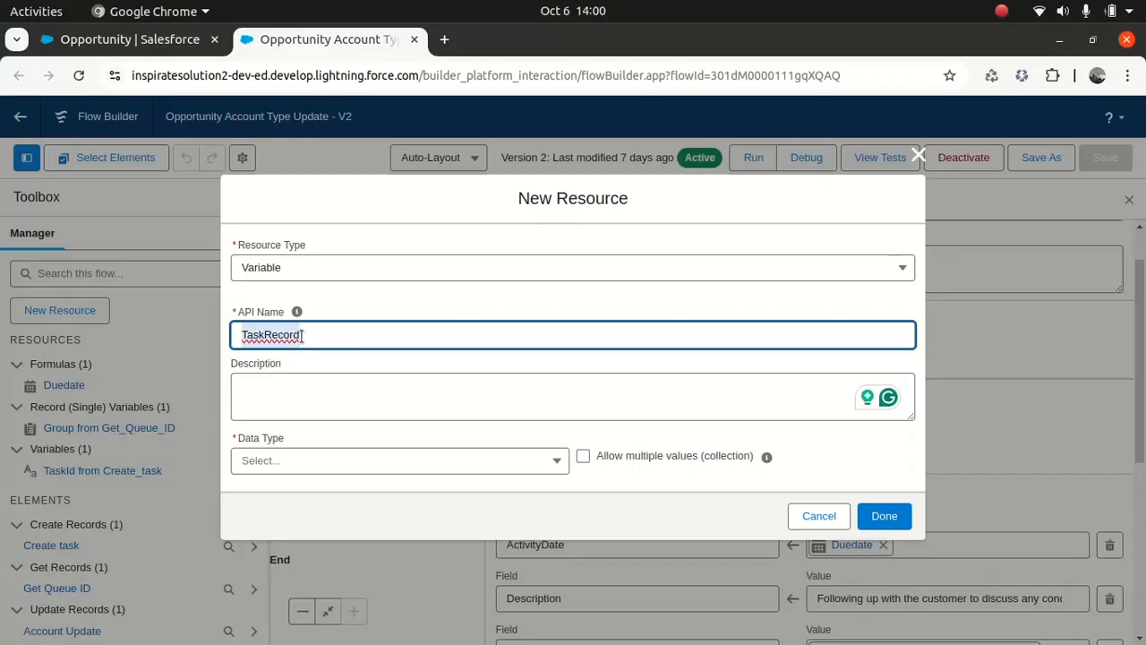
click(277, 395)
text(Single)
key(ctrl+v)
key(Left)
key(Left)
key(Left)
key(Left)
key(Left)
key(Left)
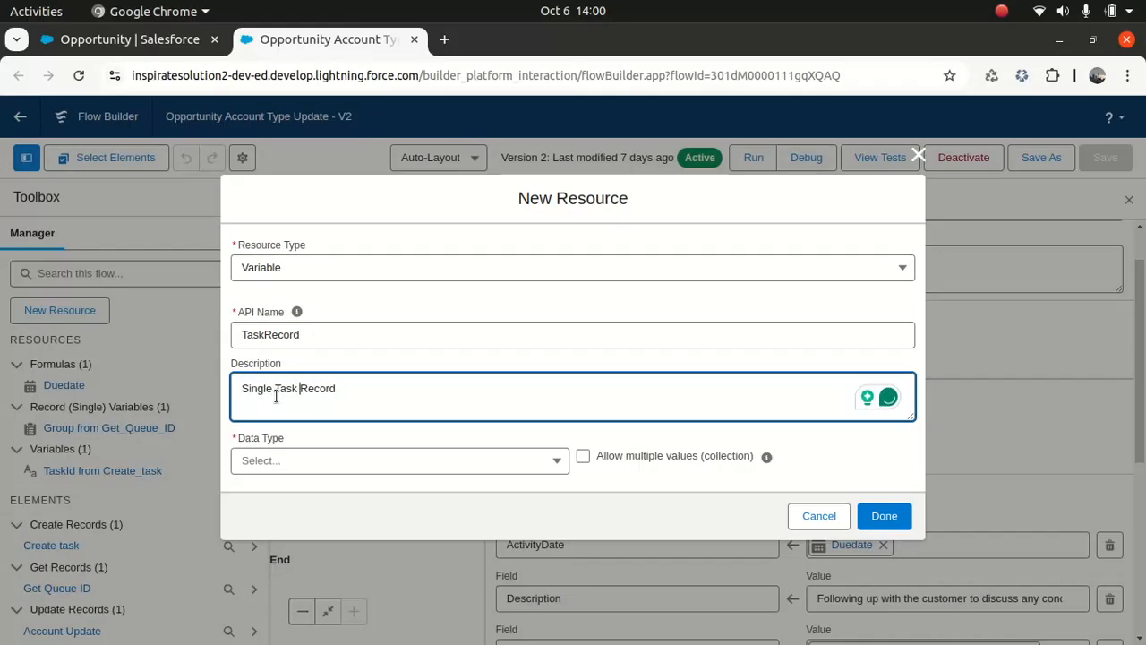
Step: Set the variable's data type to Record and its object to Task, then save the resource and close the toolbox
click(333, 463)
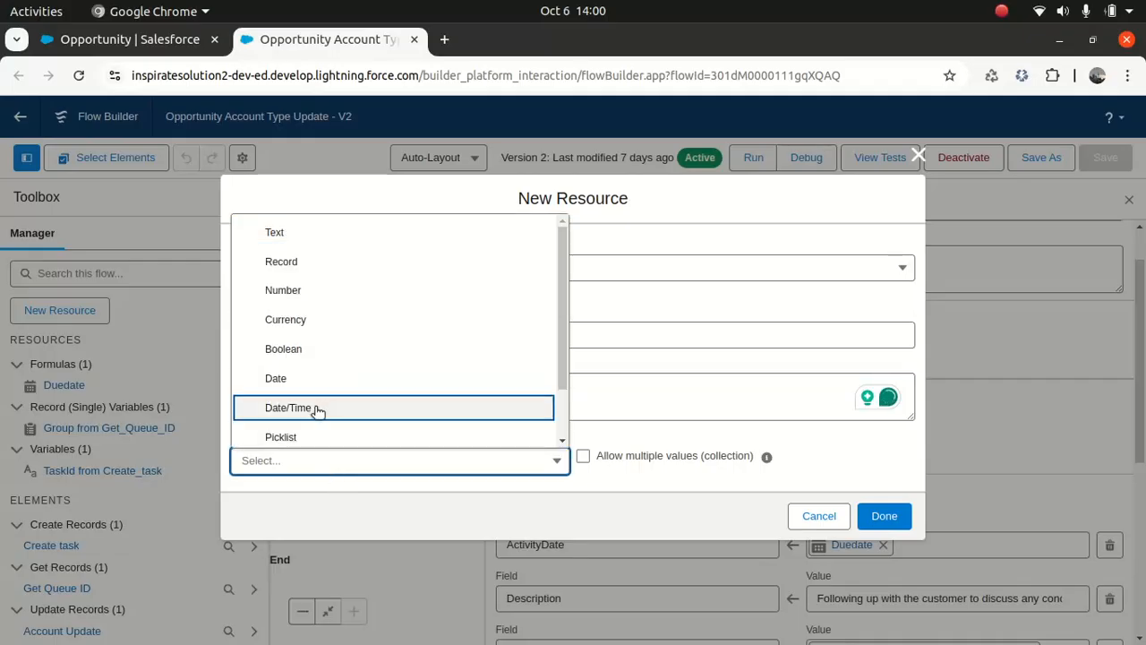
click(346, 262)
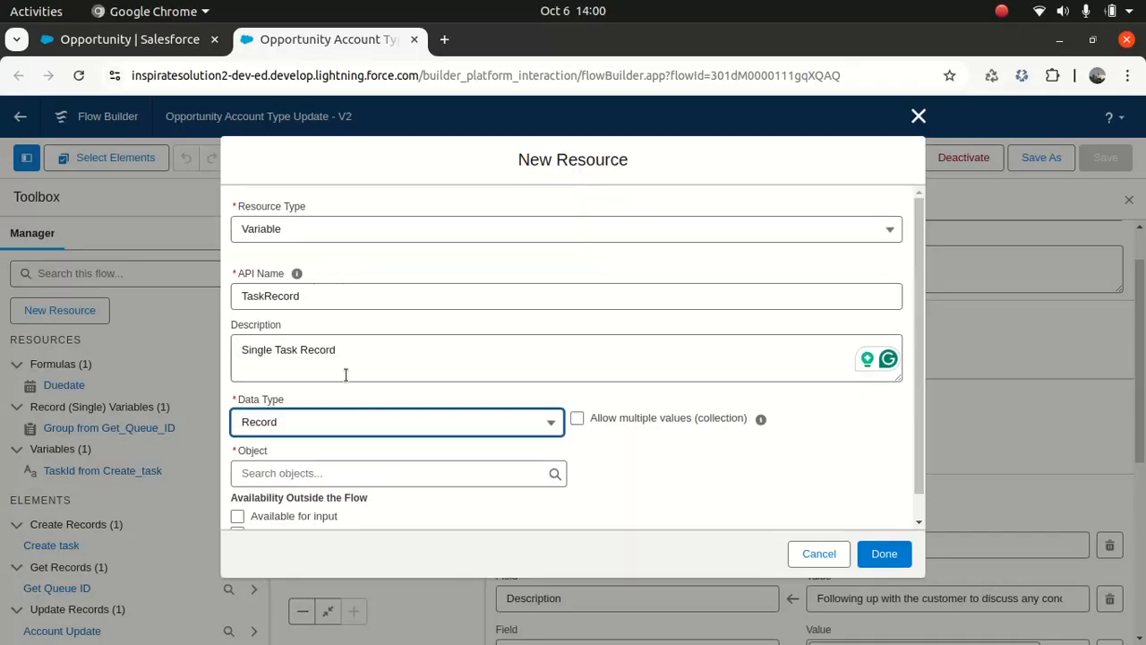
click(335, 475)
text(task)
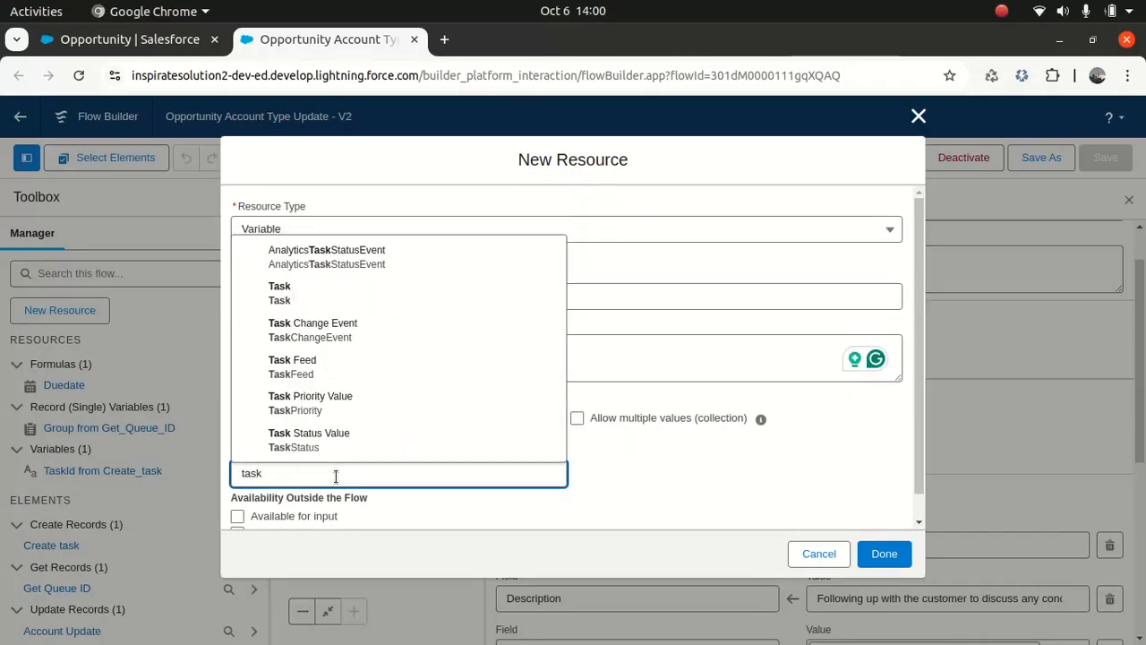
click(296, 295)
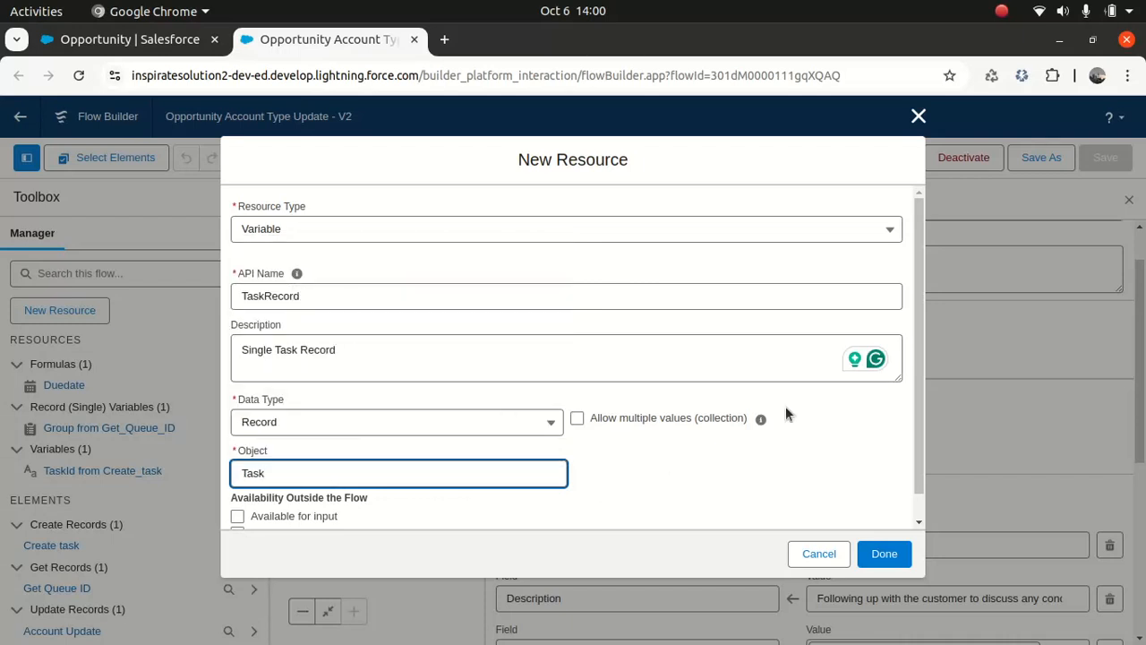
click(884, 553)
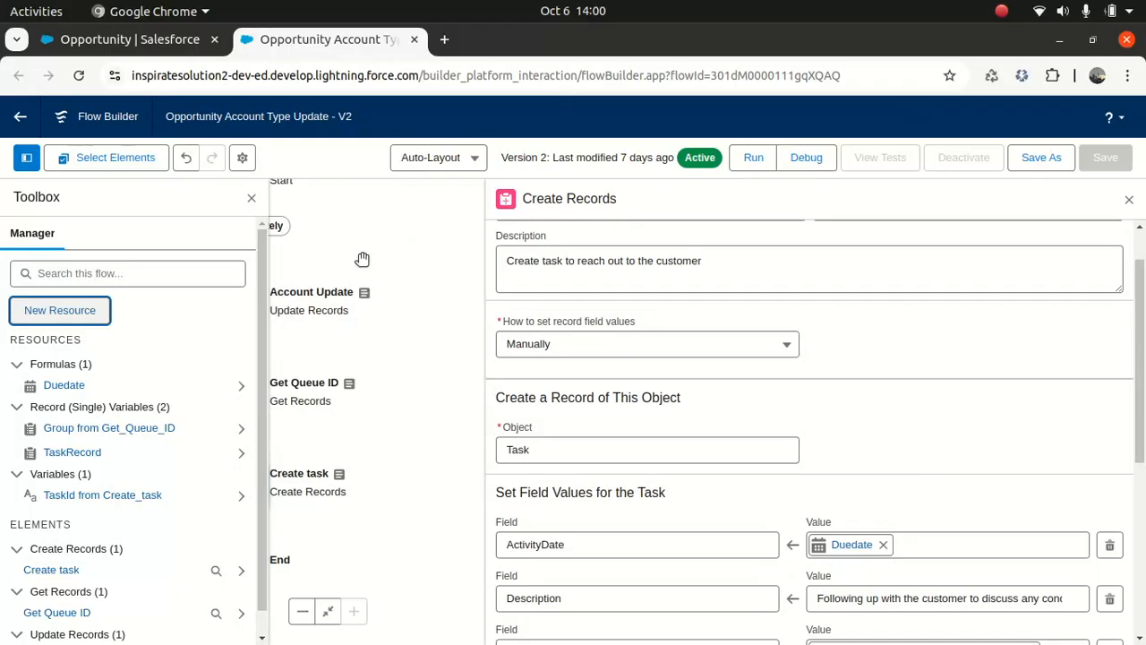
click(252, 201)
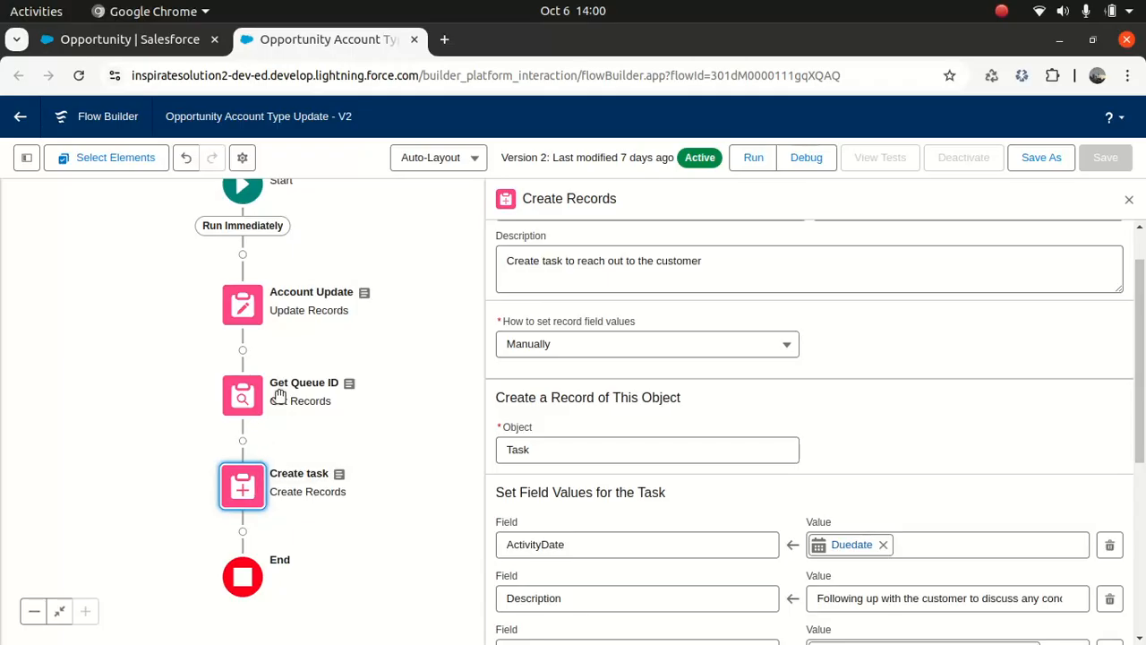
Step: Add an Assignment element between Get Queue ID and Create task, with "Assign Task" as both its label and description
click(243, 440)
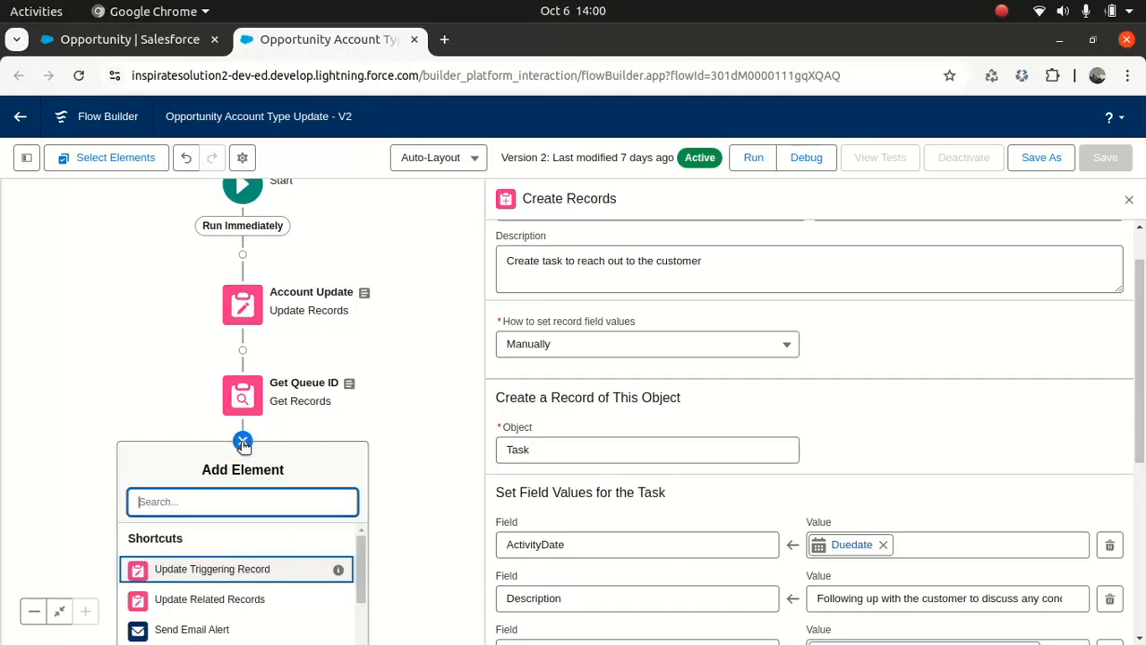
text(assig)
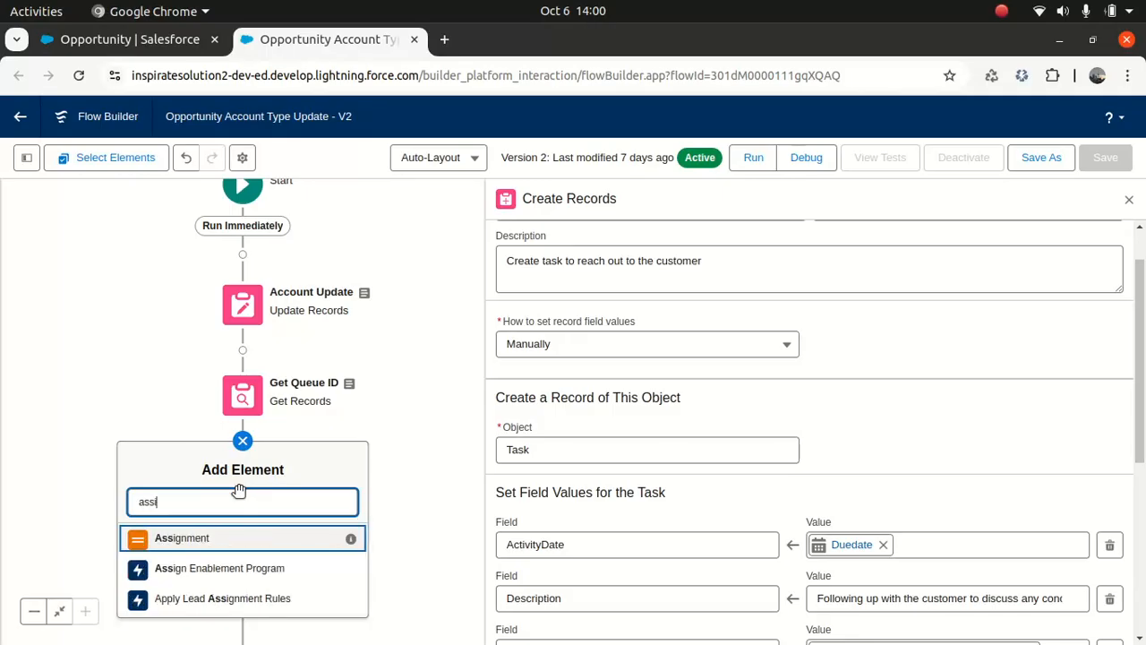
click(179, 538)
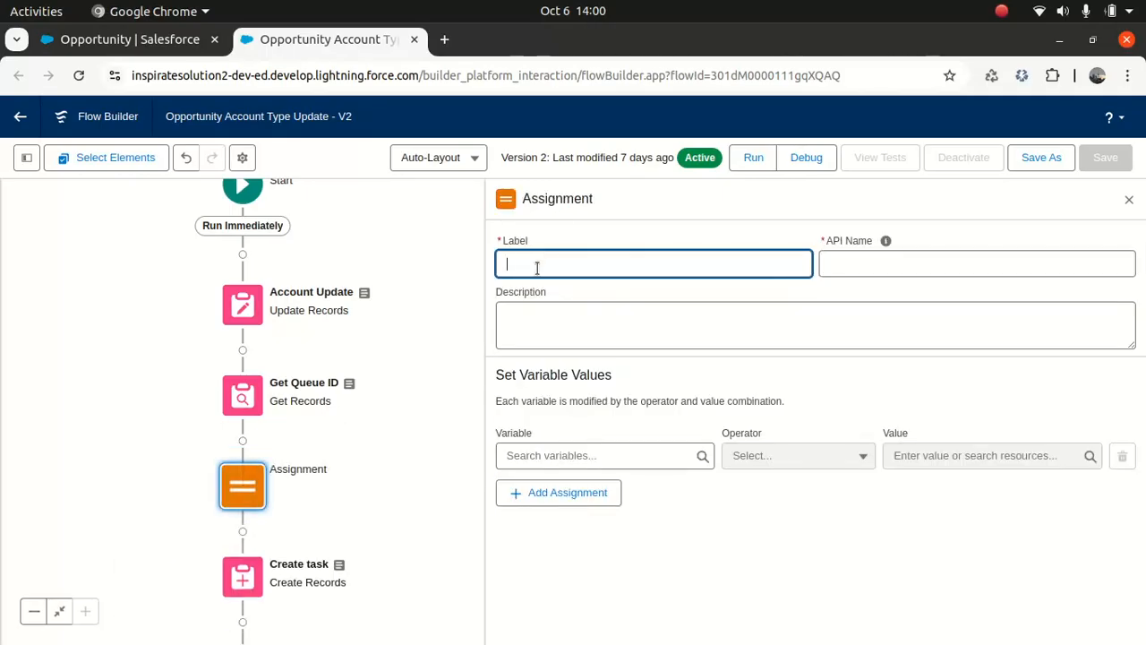
text(Assign Task)
key(Tab)
click(629, 333)
text(Assi)
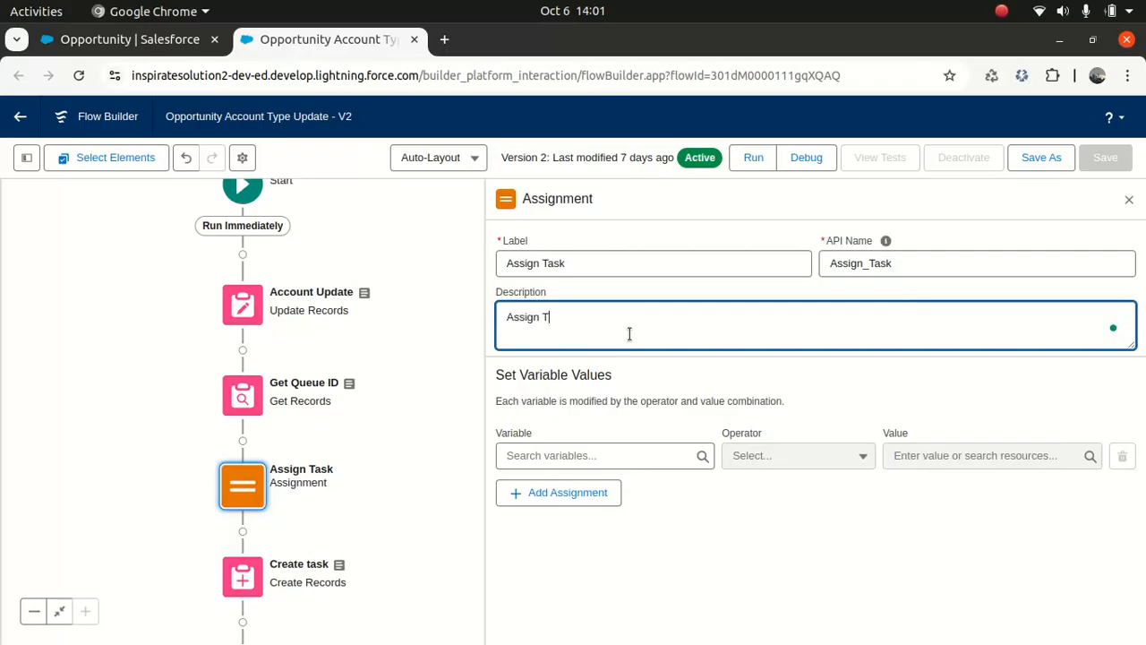
Step: Choose the ActivityDate field of TaskRecord as the first variable in the Assign Task element
click(662, 455)
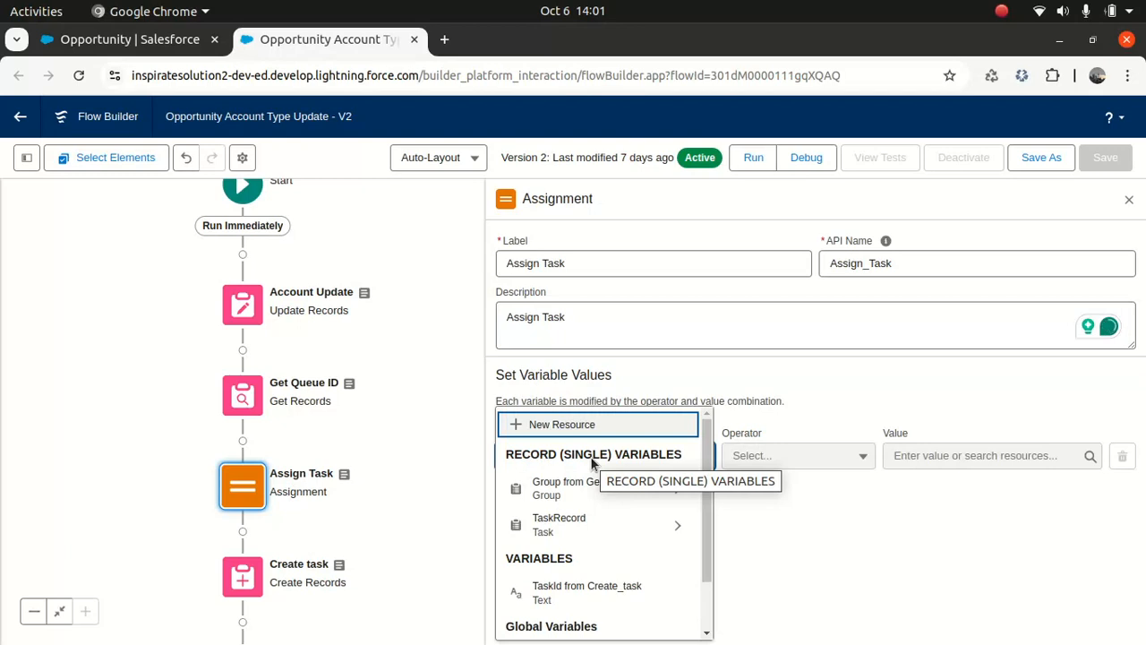
text(task)
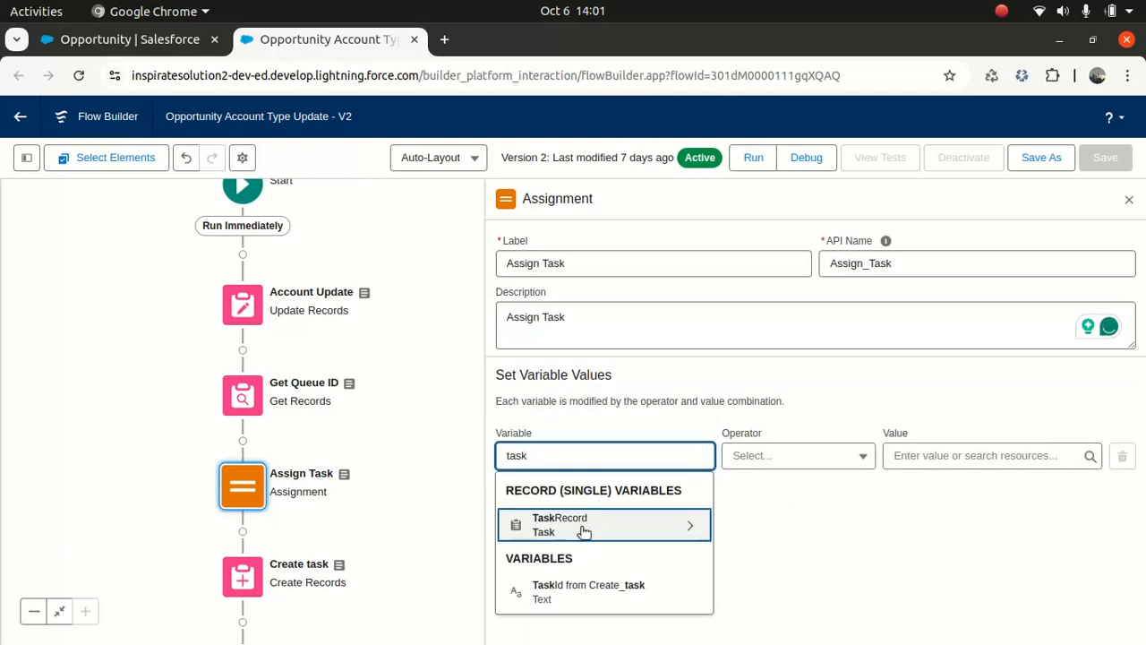
click(582, 528)
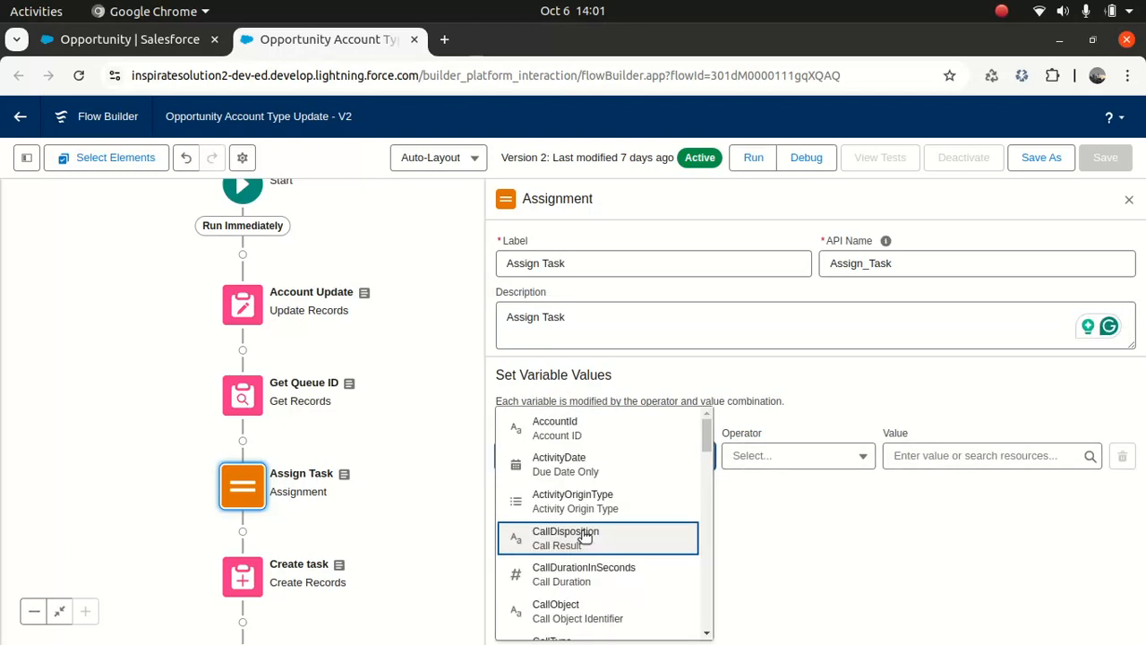
click(593, 463)
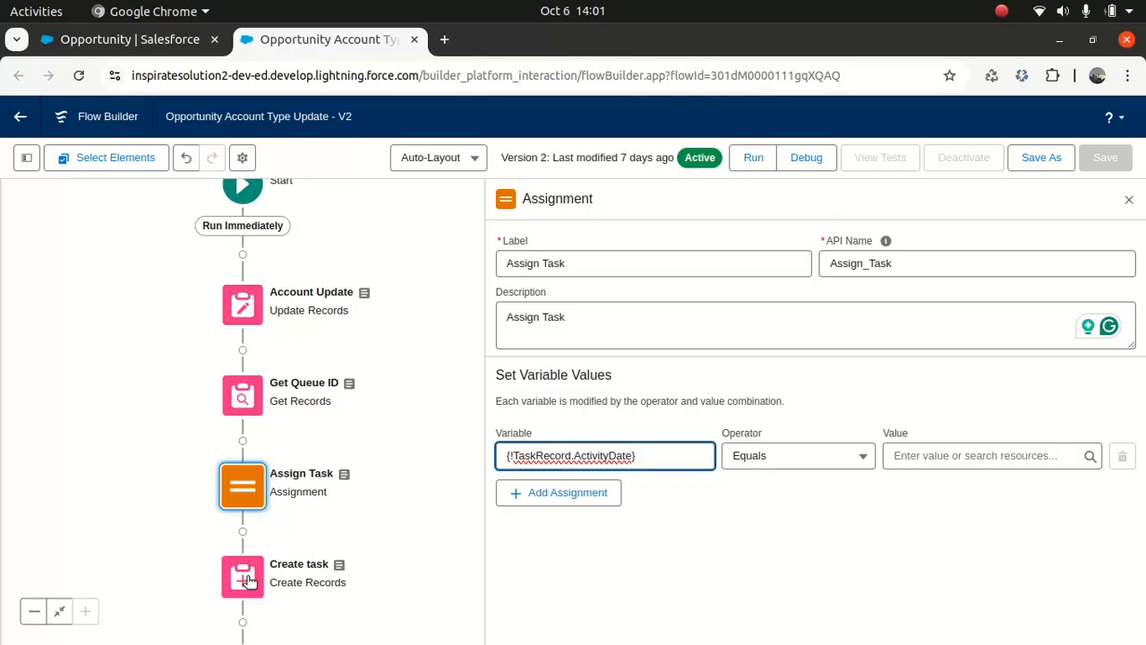
Step: Copy the Description value "Following up with the customer to discuss any concern or feedback" from the Create task element
click(249, 581)
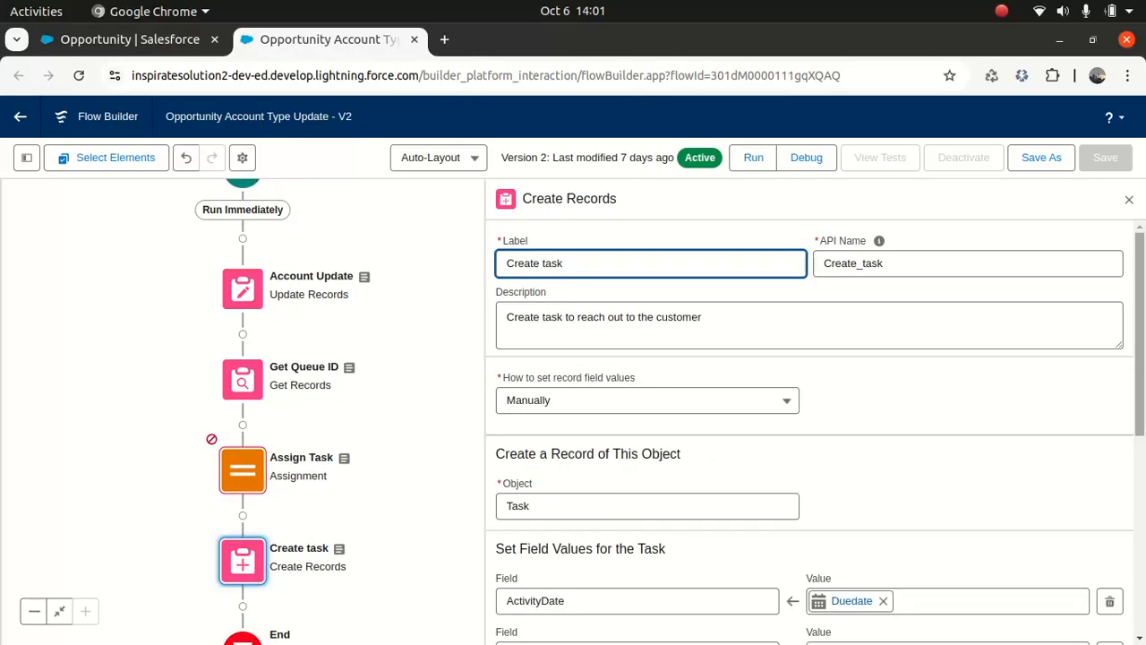
scroll(1119, 389, down, 5)
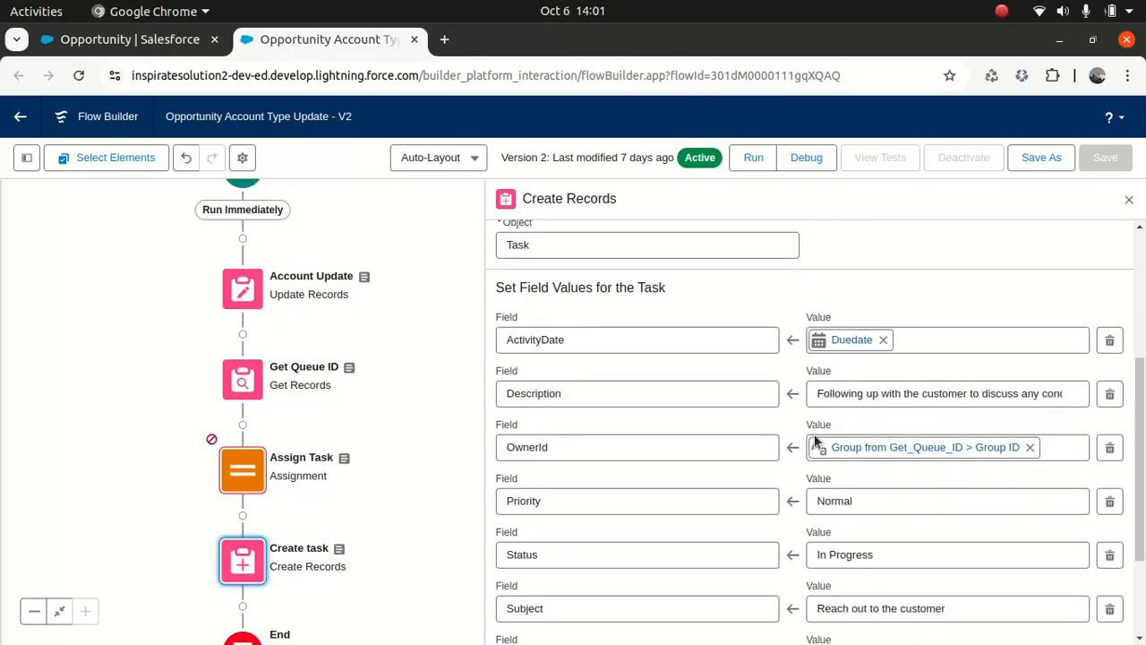
click(852, 393)
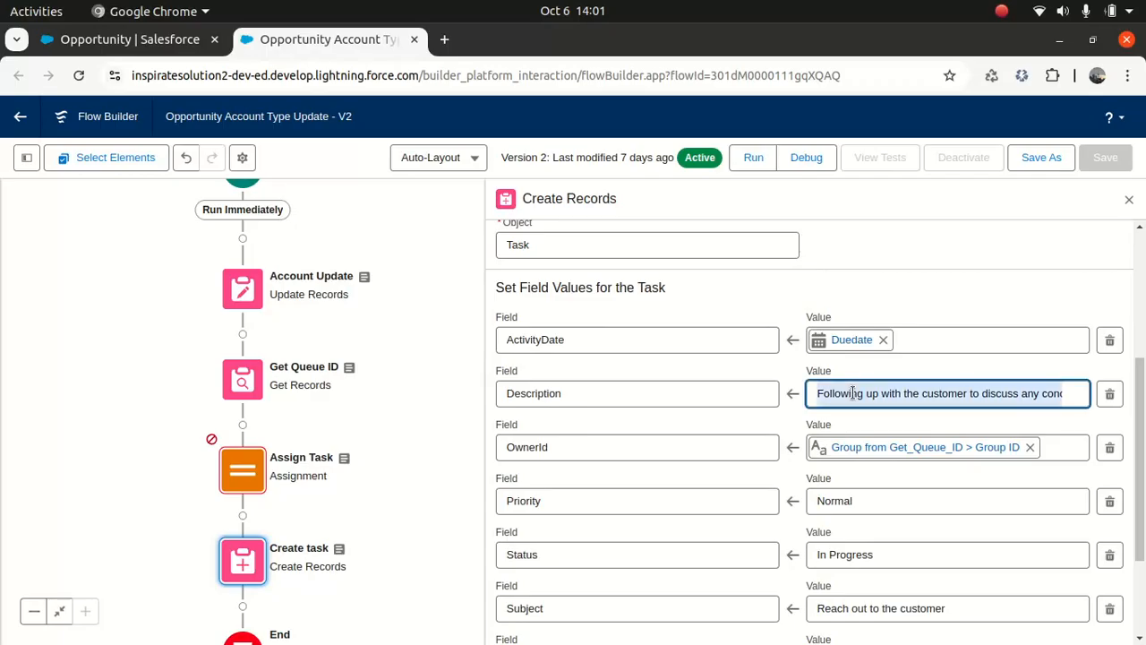
click(855, 393)
drag(816, 395, 1079, 395)
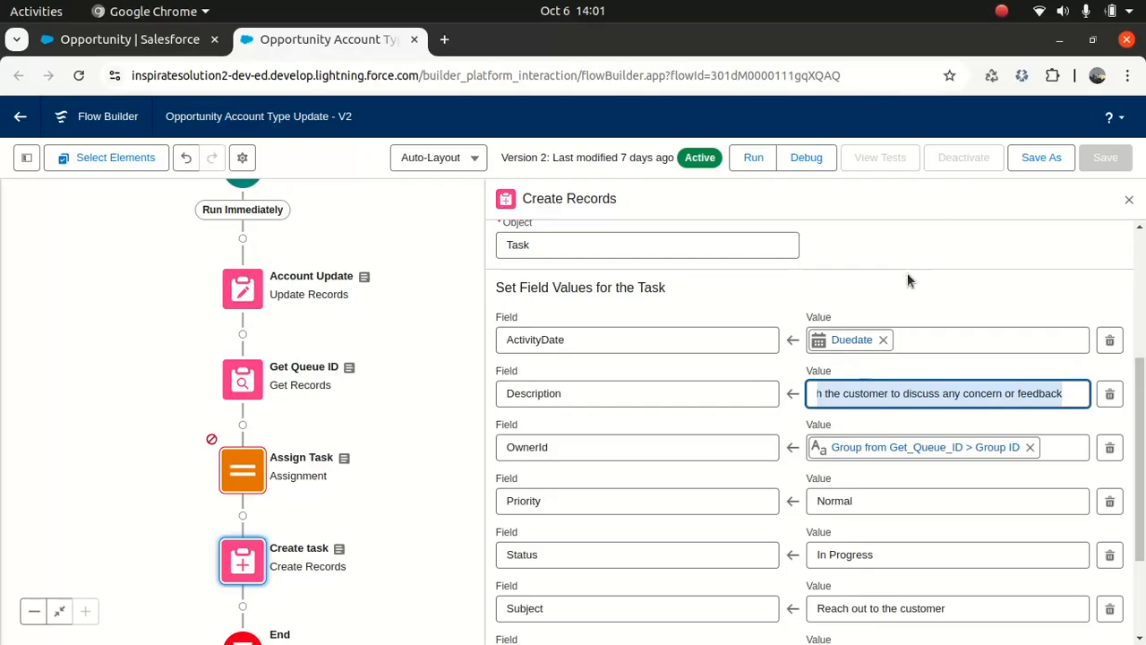
click(907, 280)
Step: In the Assign Task element, set the ActivityDate field of TaskRecord equal to the Duedate formula
click(249, 482)
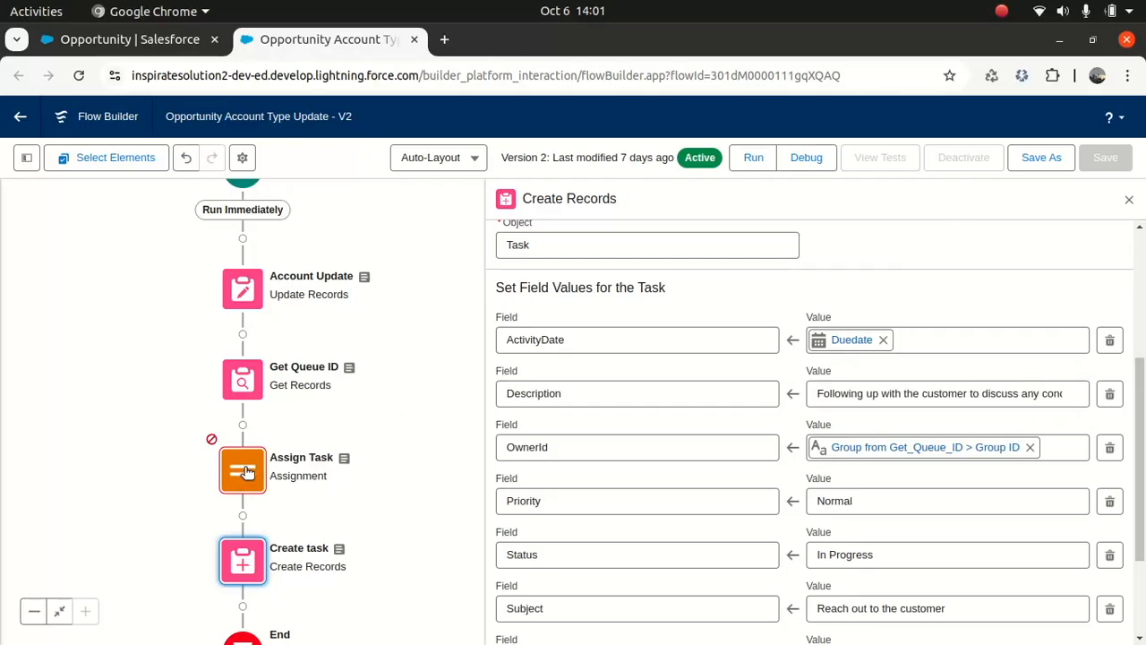
click(565, 457)
scroll(565, 457, down, 1)
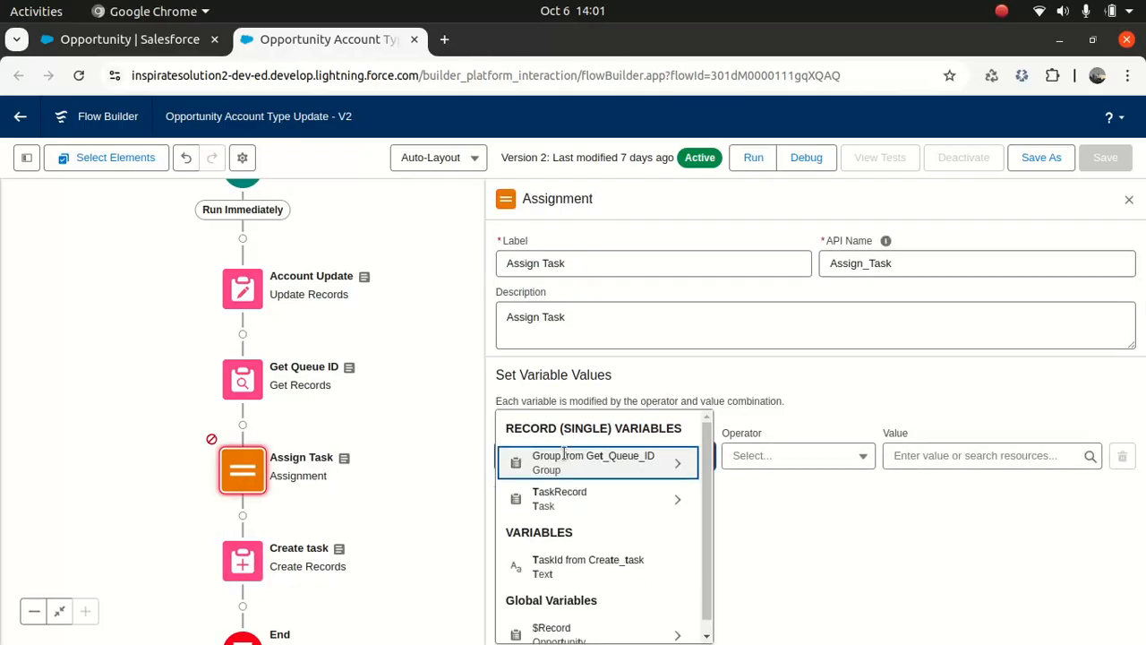
text(task)
click(566, 524)
scroll(565, 524, up, 1)
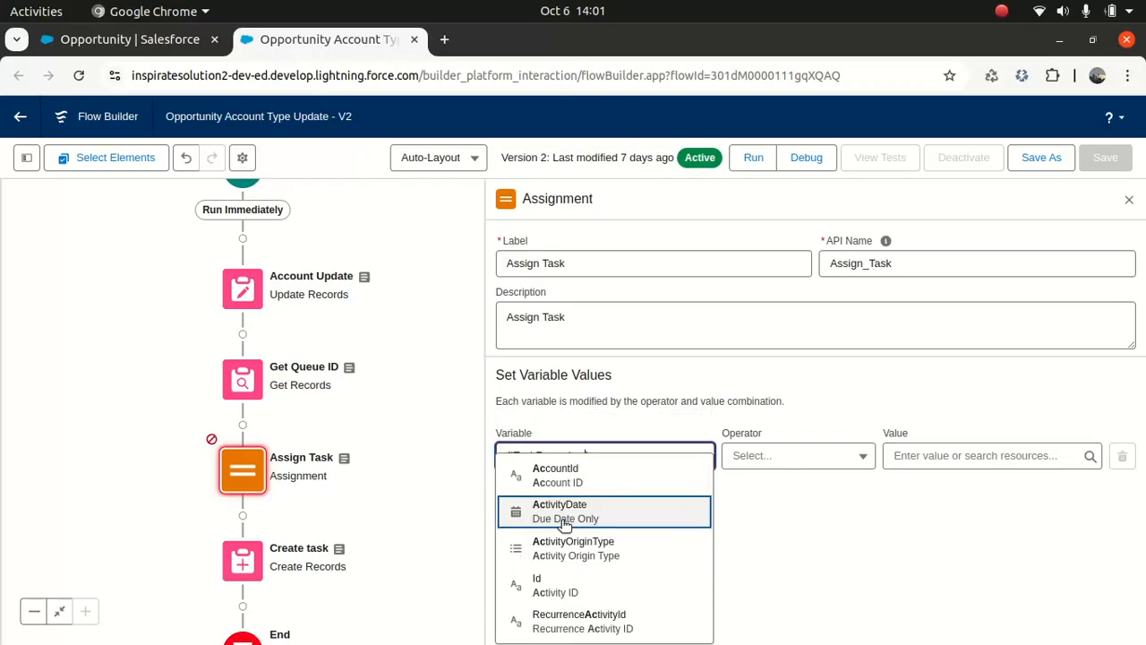
click(578, 511)
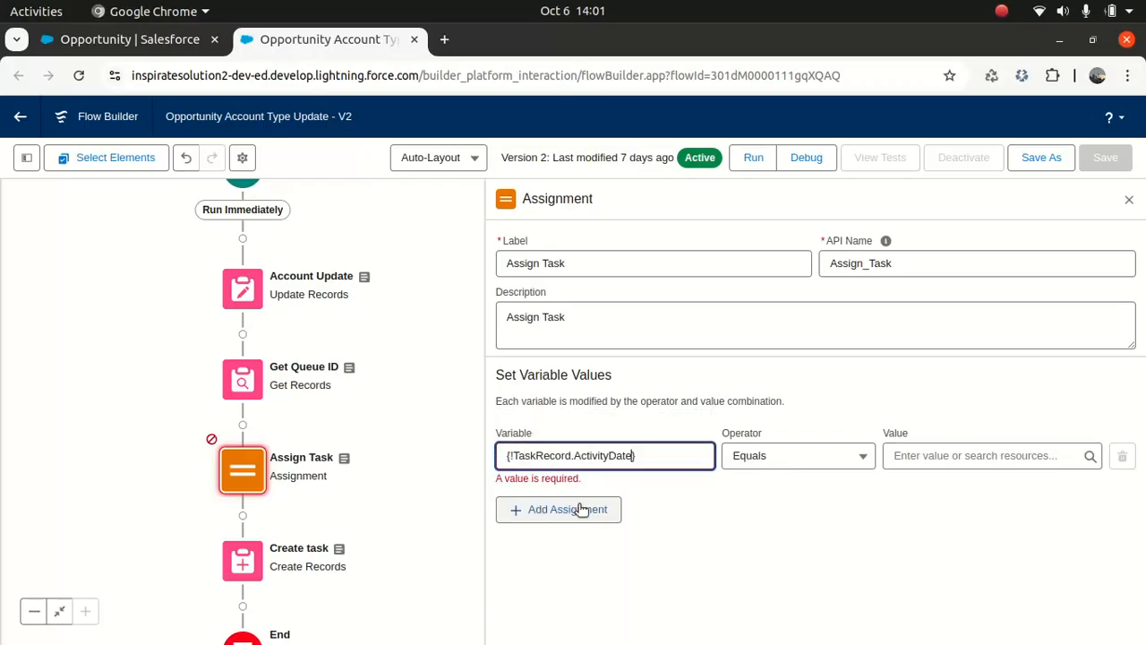
click(922, 455)
text(due)
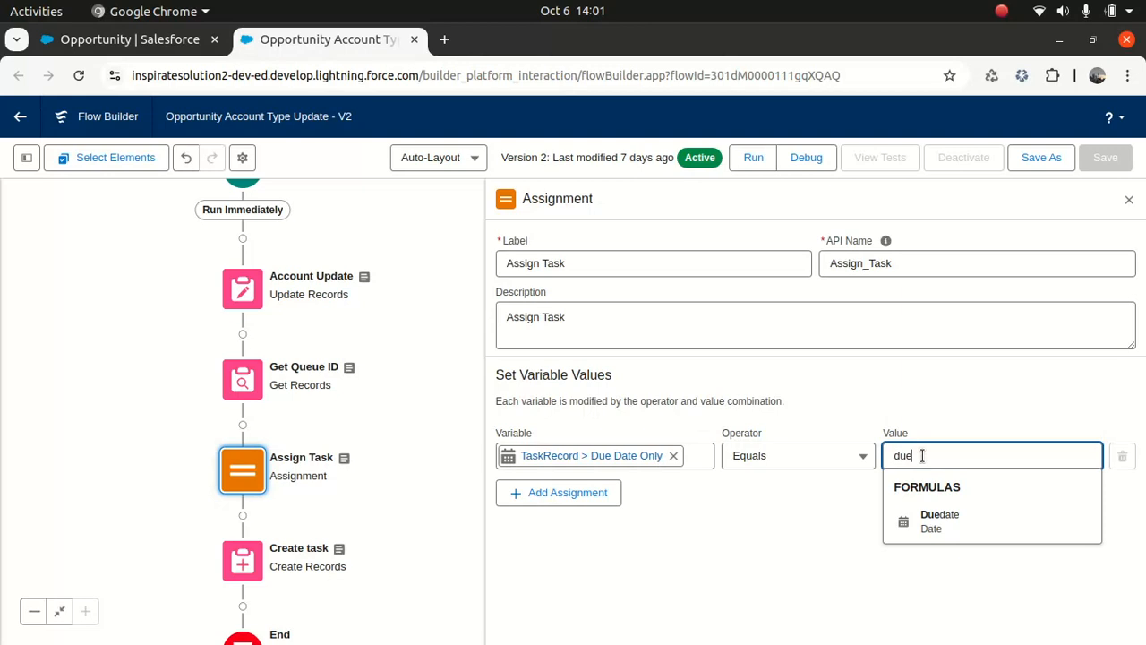
click(935, 526)
Step: Add an assignment setting TaskRecord's Description field to the copied customer follow-up text
click(553, 492)
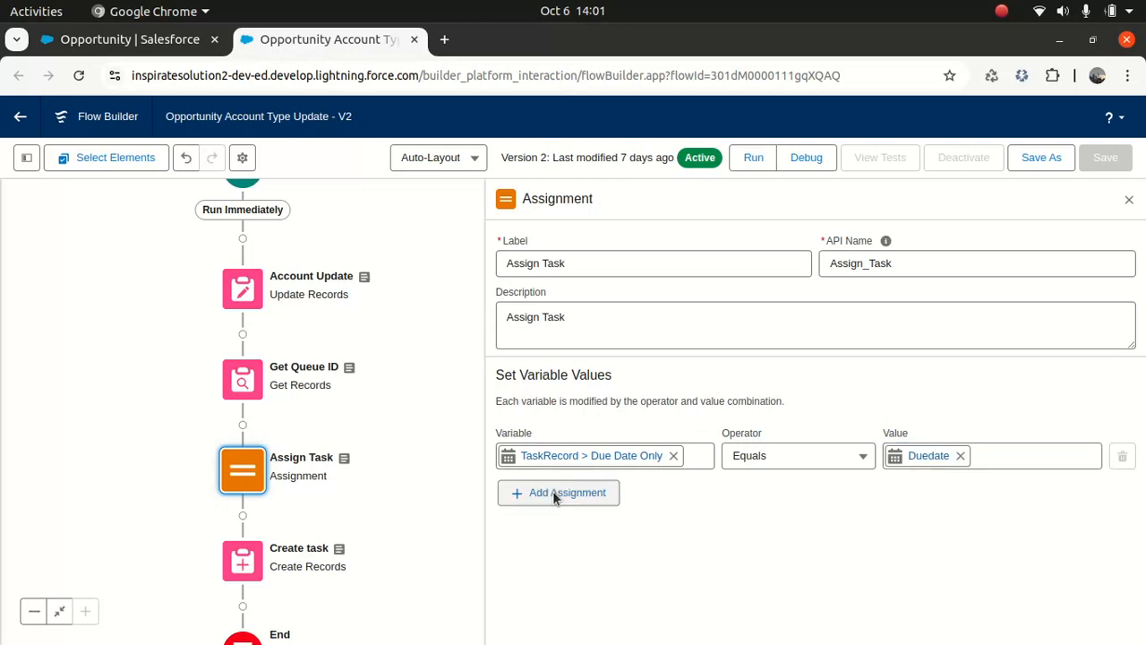
click(552, 505)
text(task)
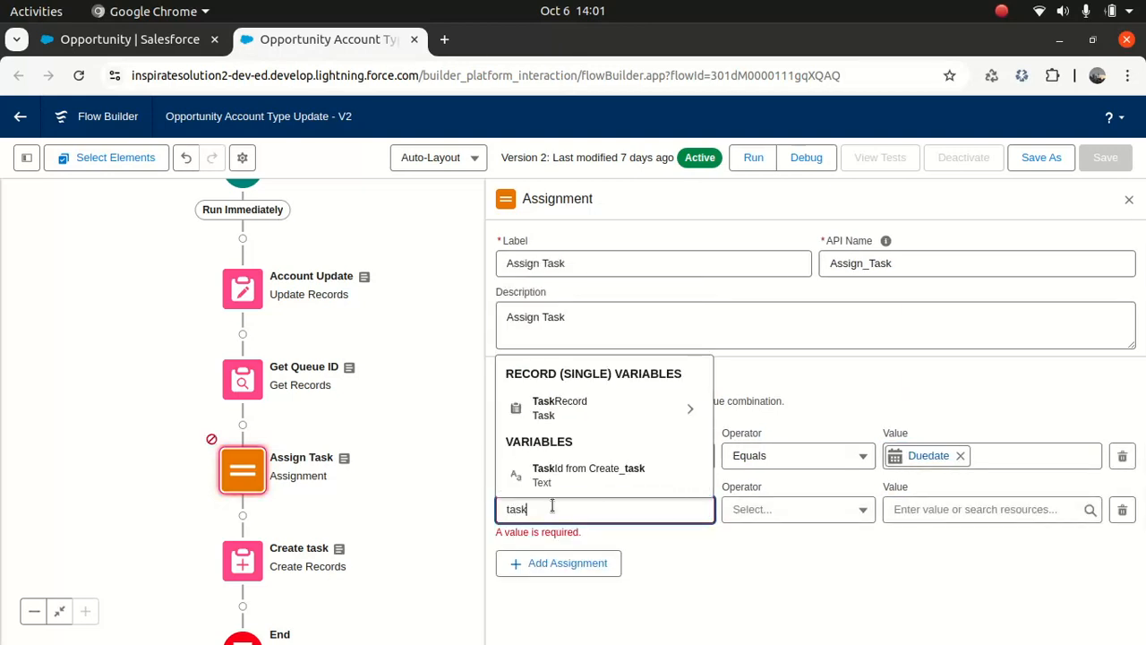
click(567, 405)
text(desc)
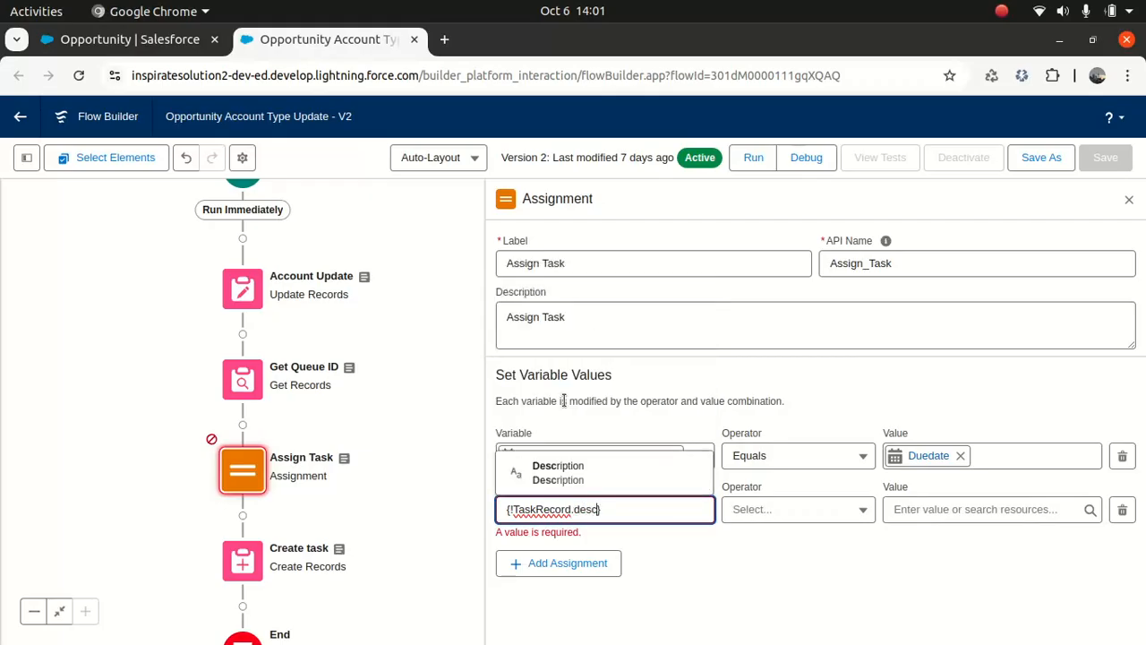
click(594, 474)
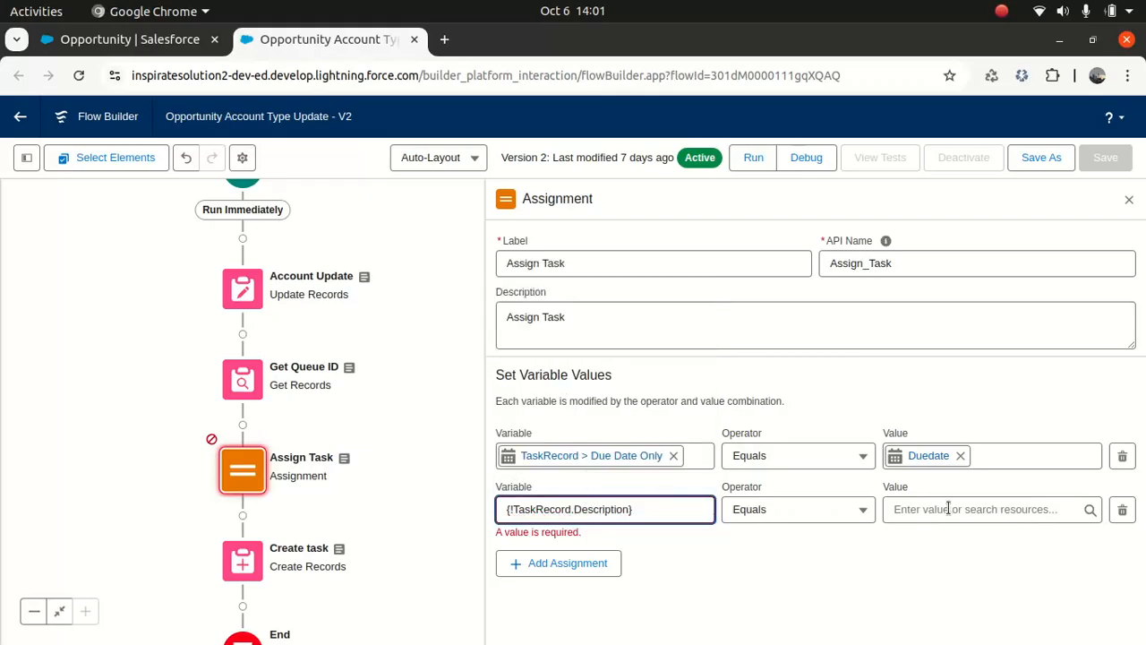
click(948, 509)
key(ctrl+v)
click(814, 585)
Step: Check the OwnerId mapping in Create task and add an Assign Task row for the OwnerId field of TaskRecord
click(243, 556)
drag(1142, 245, 1027, 411)
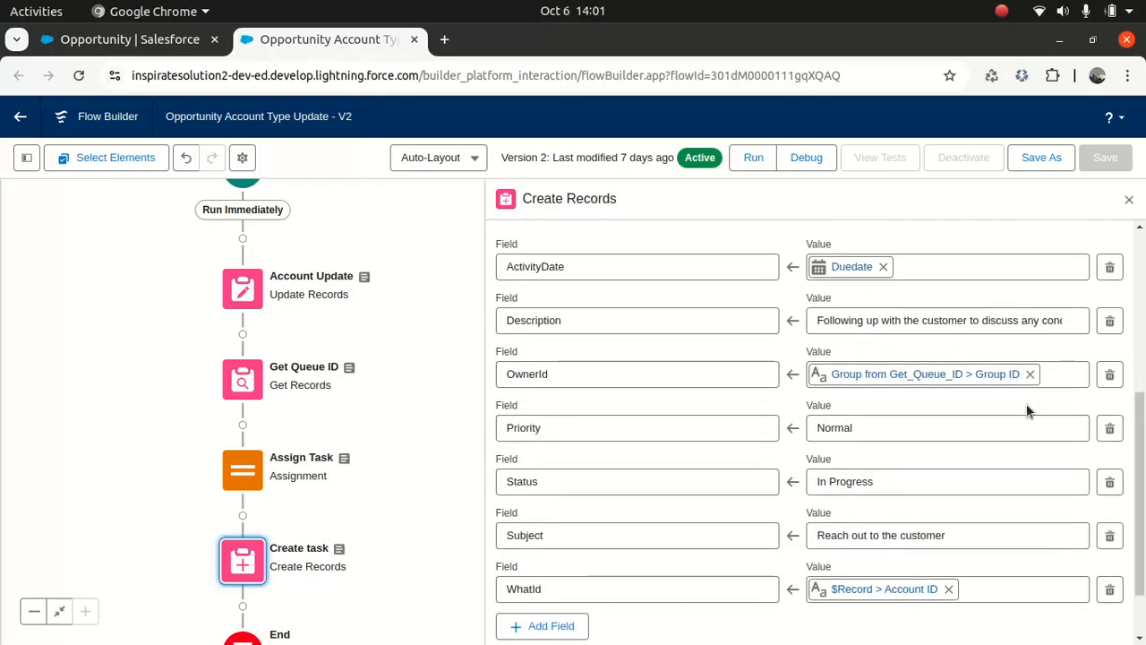
click(608, 376)
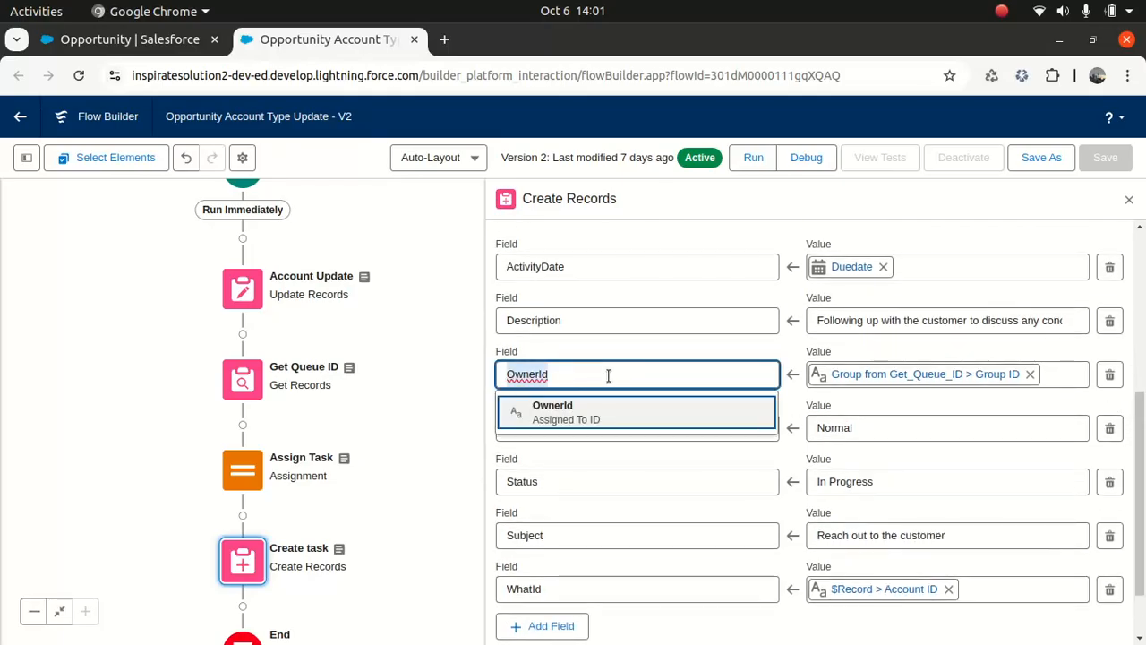
click(420, 424)
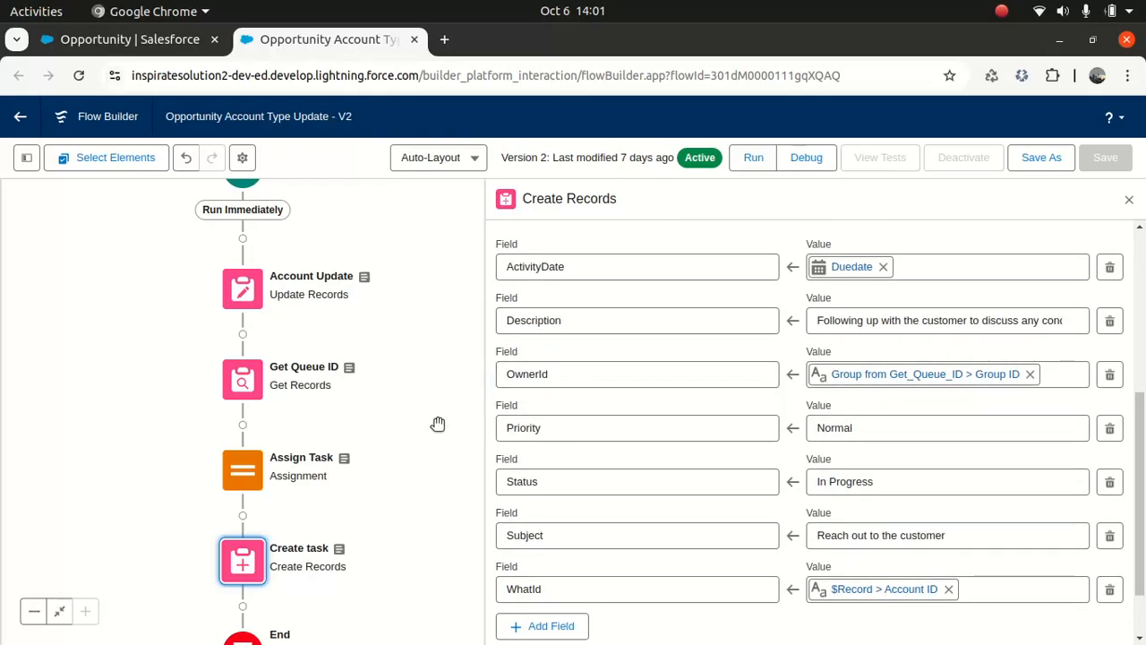
click(245, 481)
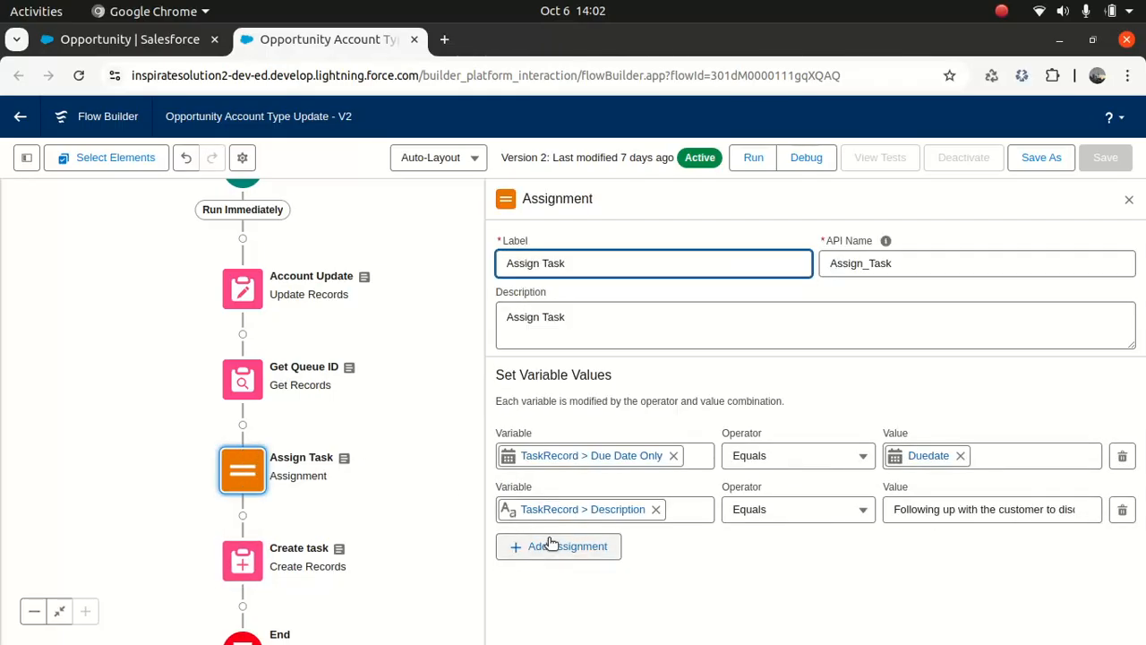
click(550, 545)
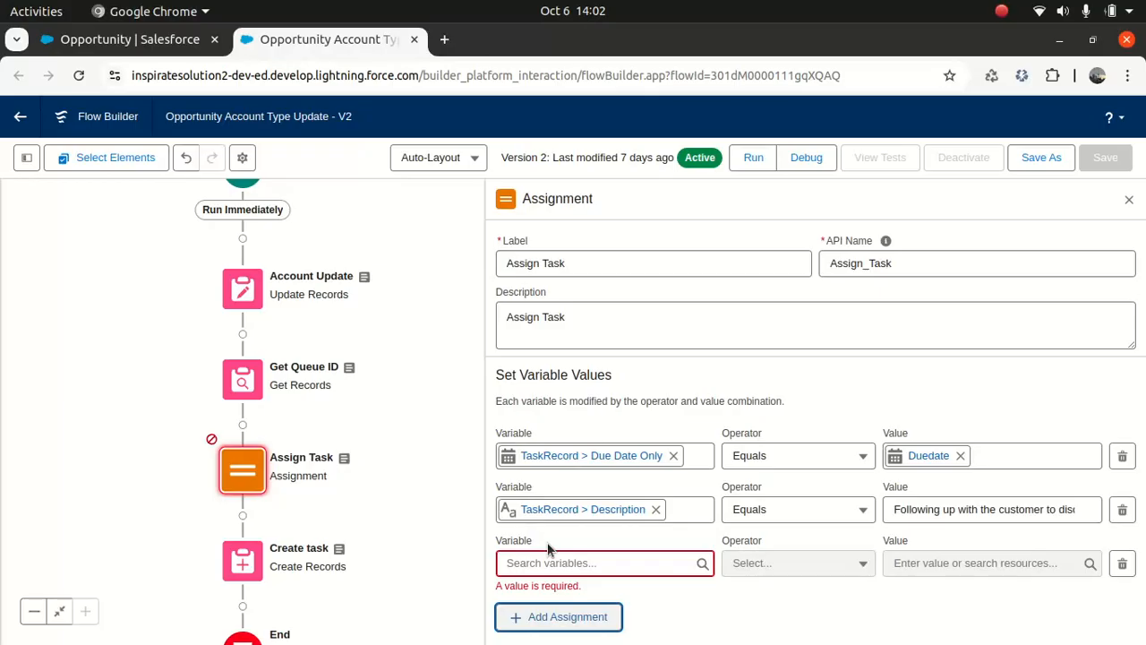
click(542, 564)
text(task)
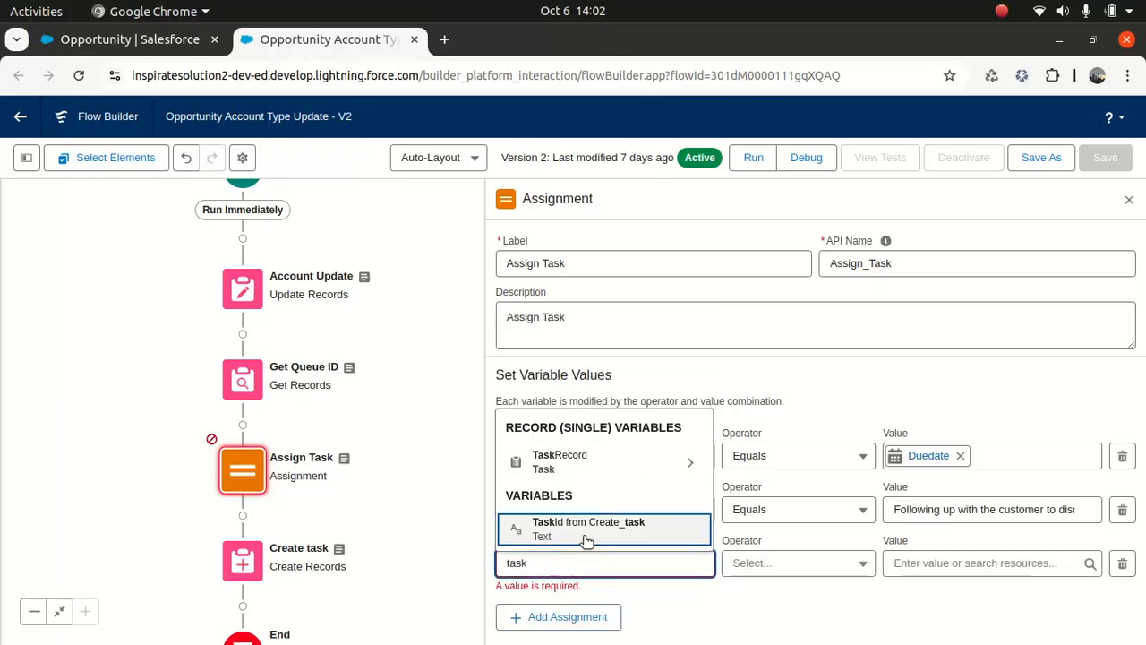
click(596, 460)
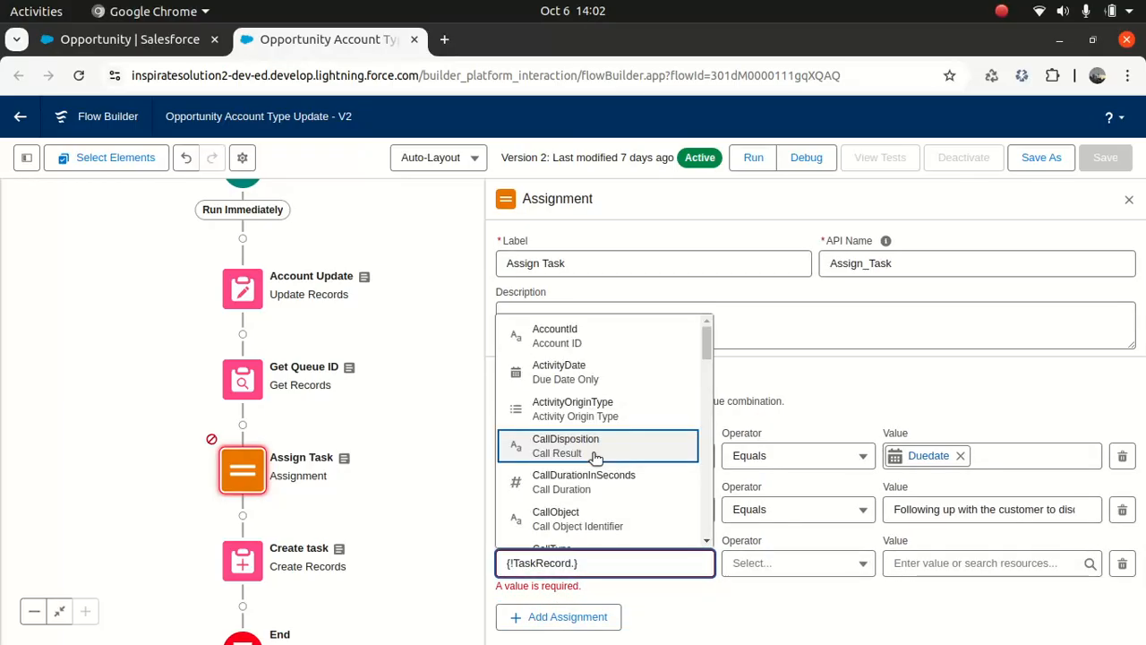
text(own)
click(564, 533)
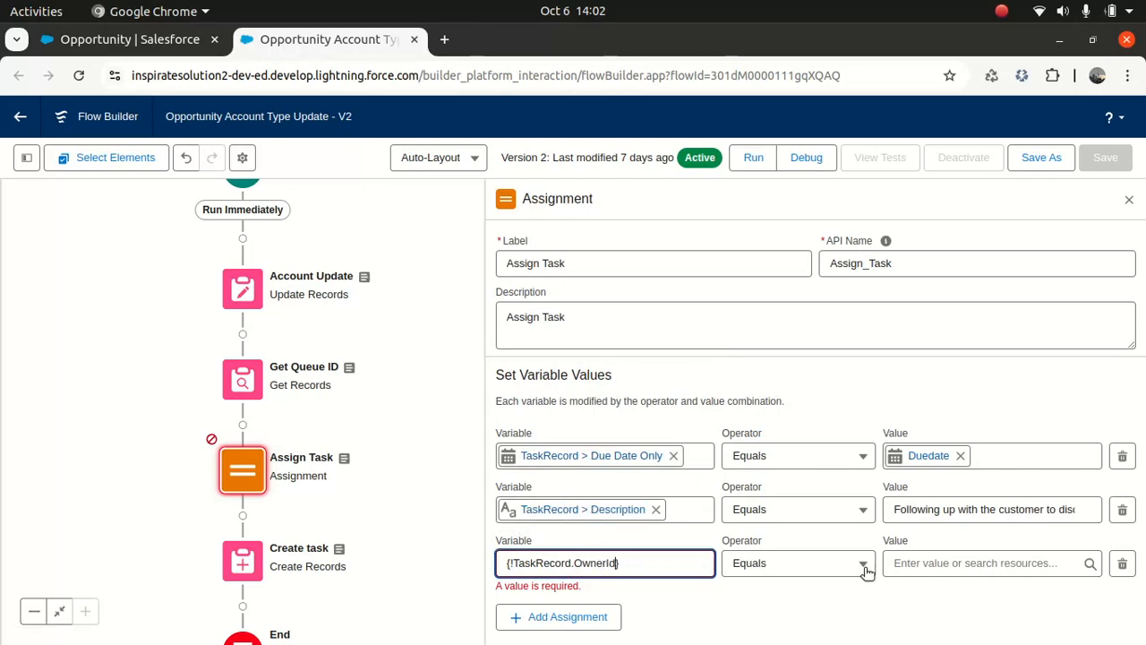
Step: Set the OwnerId assignment's value to the Id field of the group from Get_Queue_ID
click(904, 562)
text(get)
click(987, 524)
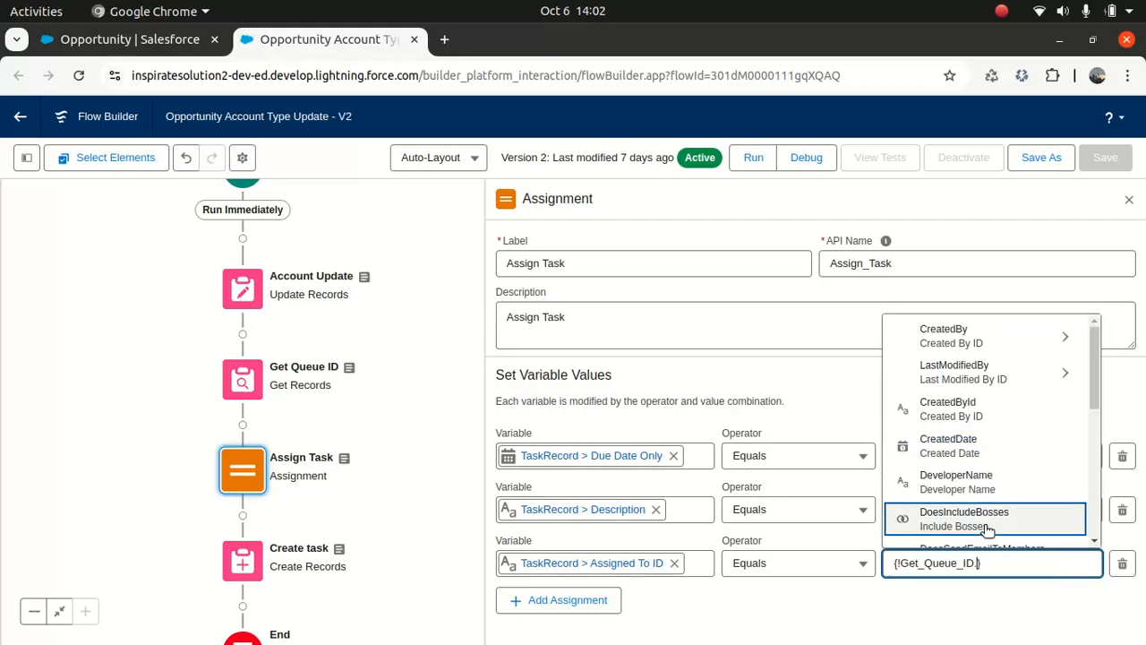
text(id)
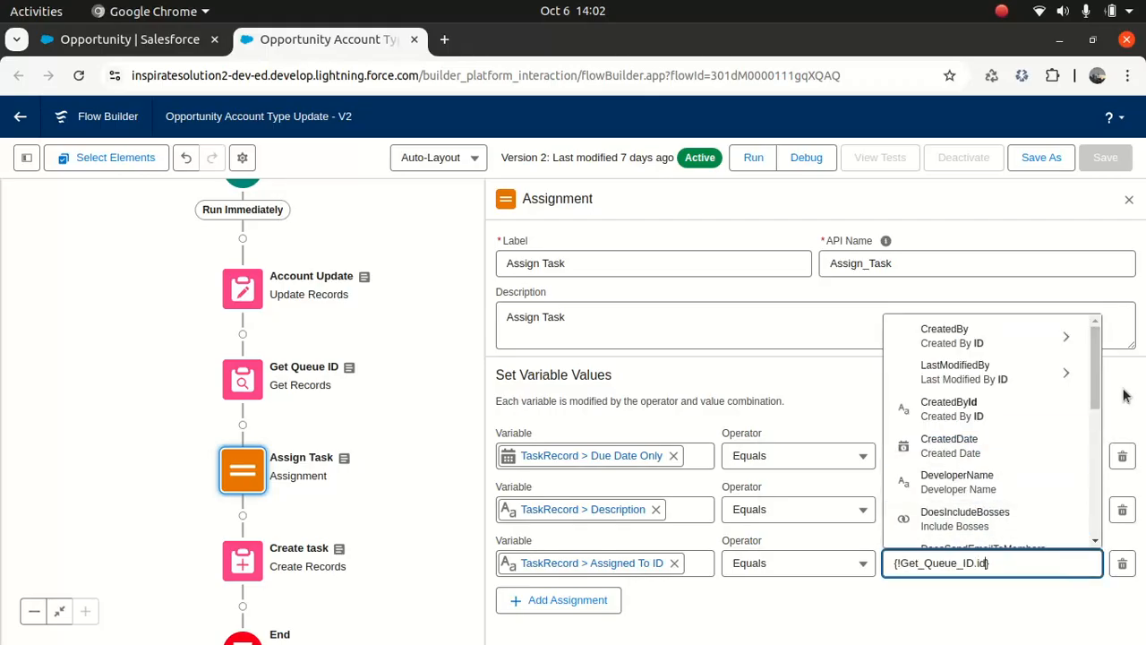
scroll(994, 439, down, 2)
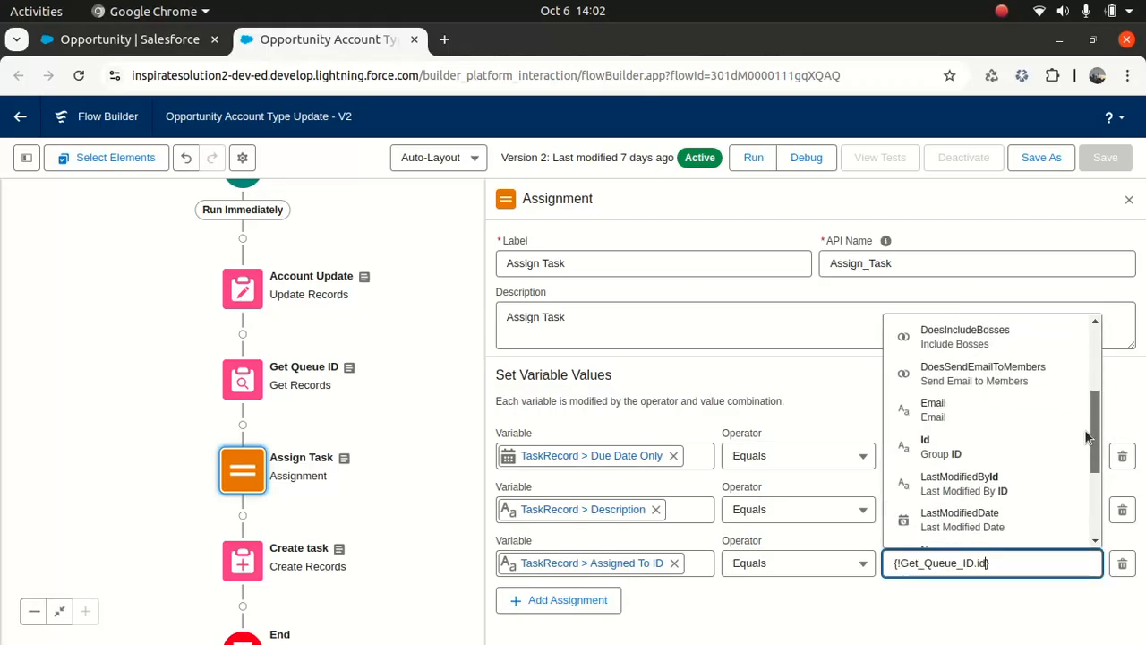
click(961, 455)
Step: Add an assignment setting the Status field of TaskRecord to In Progress
click(557, 600)
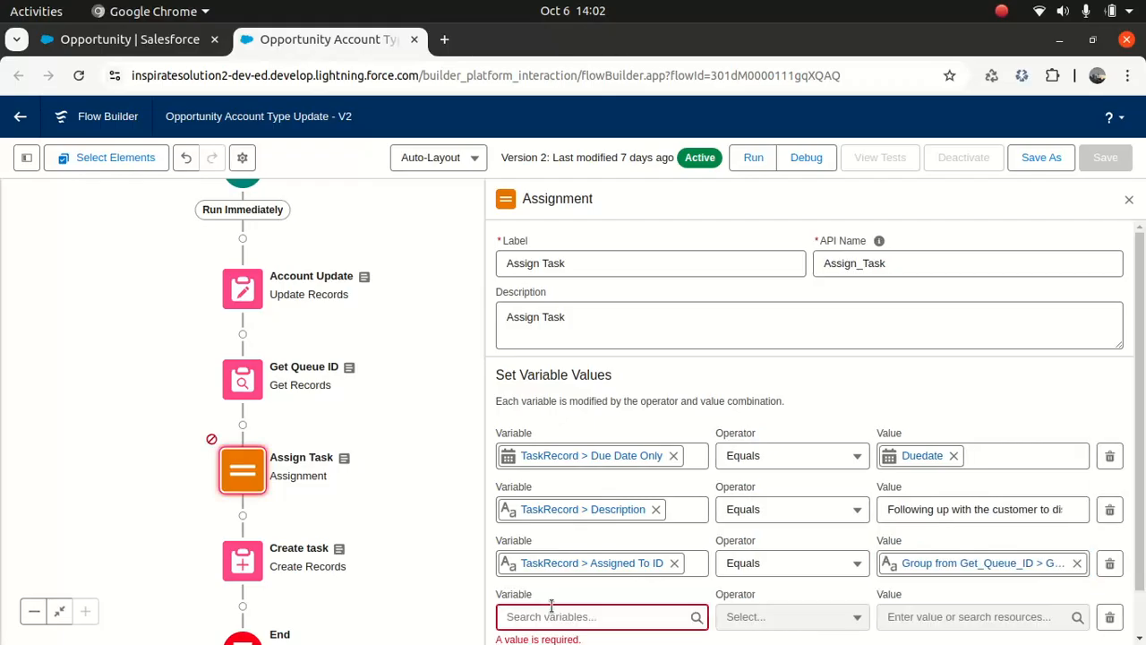
click(551, 611)
text(task)
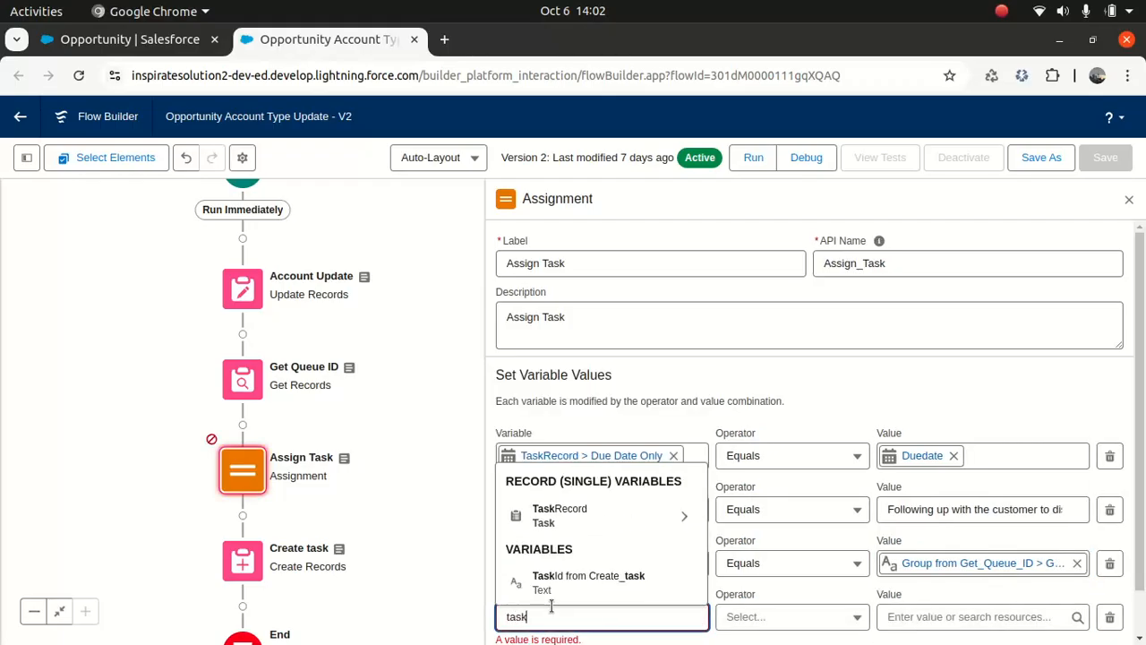
click(580, 507)
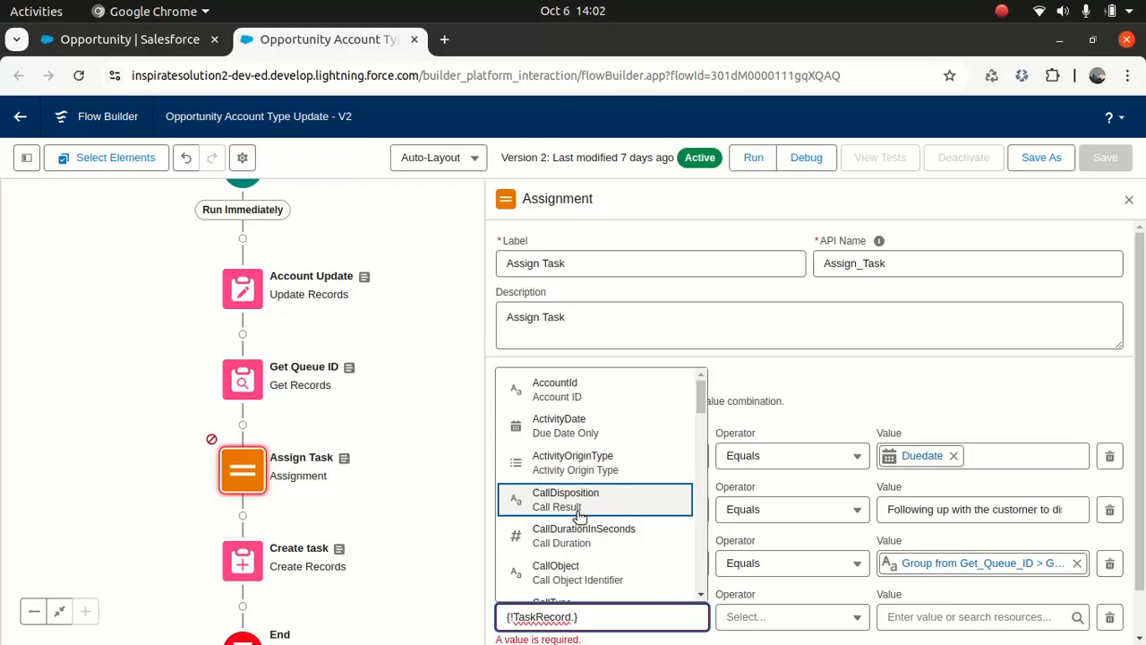
text(stat)
click(550, 584)
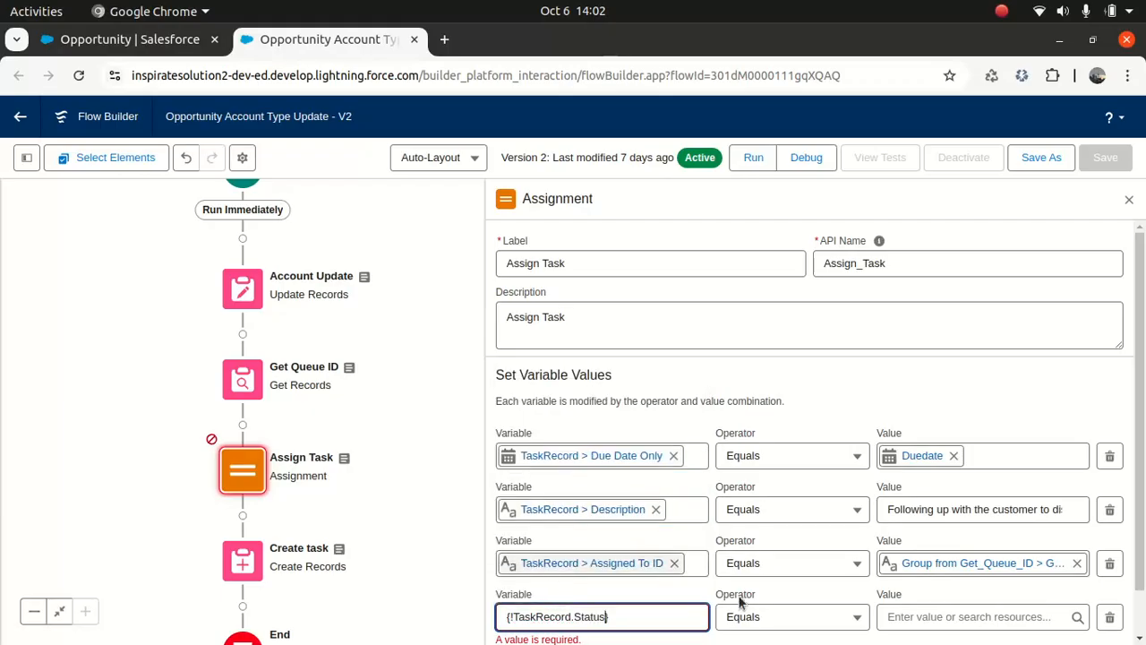
click(910, 609)
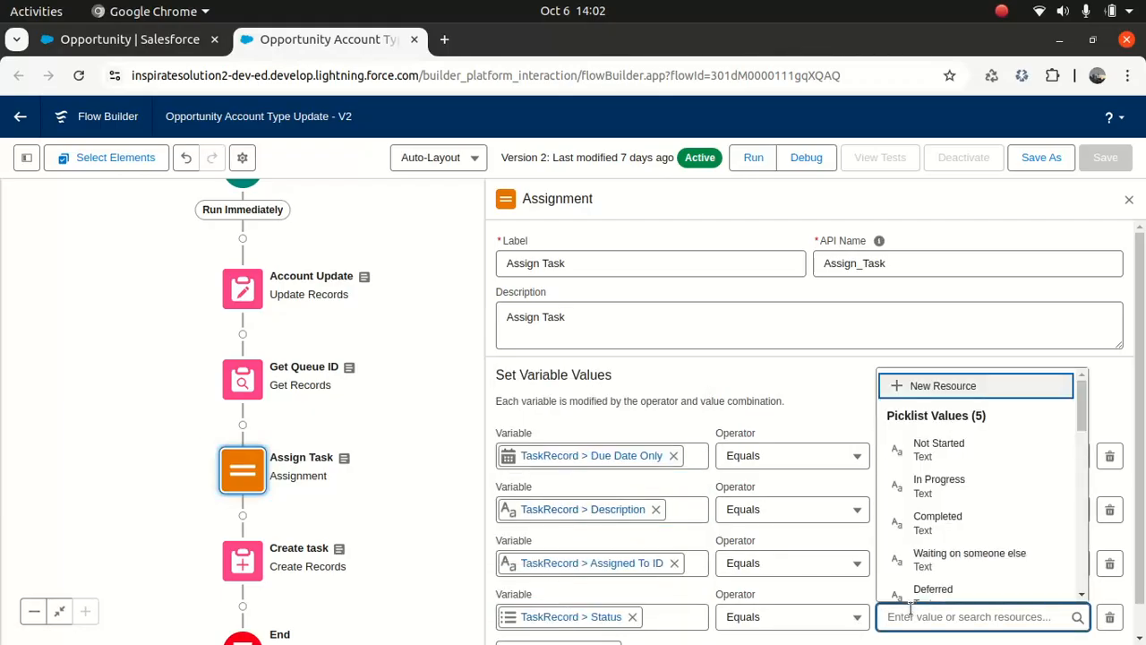
click(940, 488)
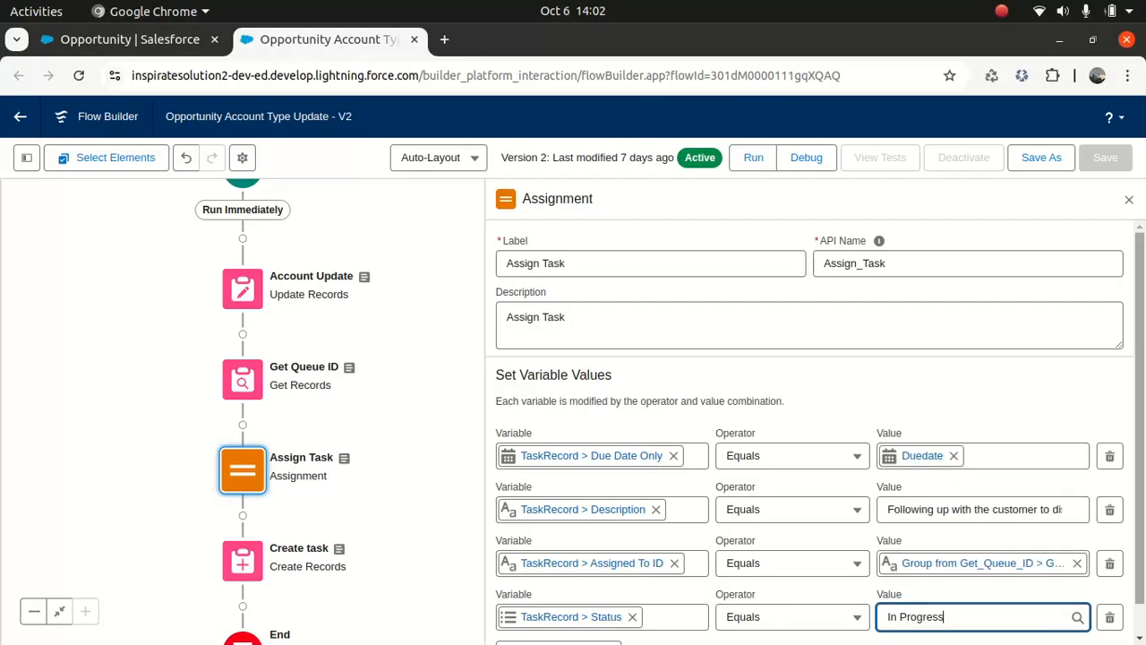
Step: Add an assignment setting the Priority field of TaskRecord to Normal
scroll(1140, 414, down, 1)
drag(1140, 414, 1141, 490)
click(578, 638)
click(576, 624)
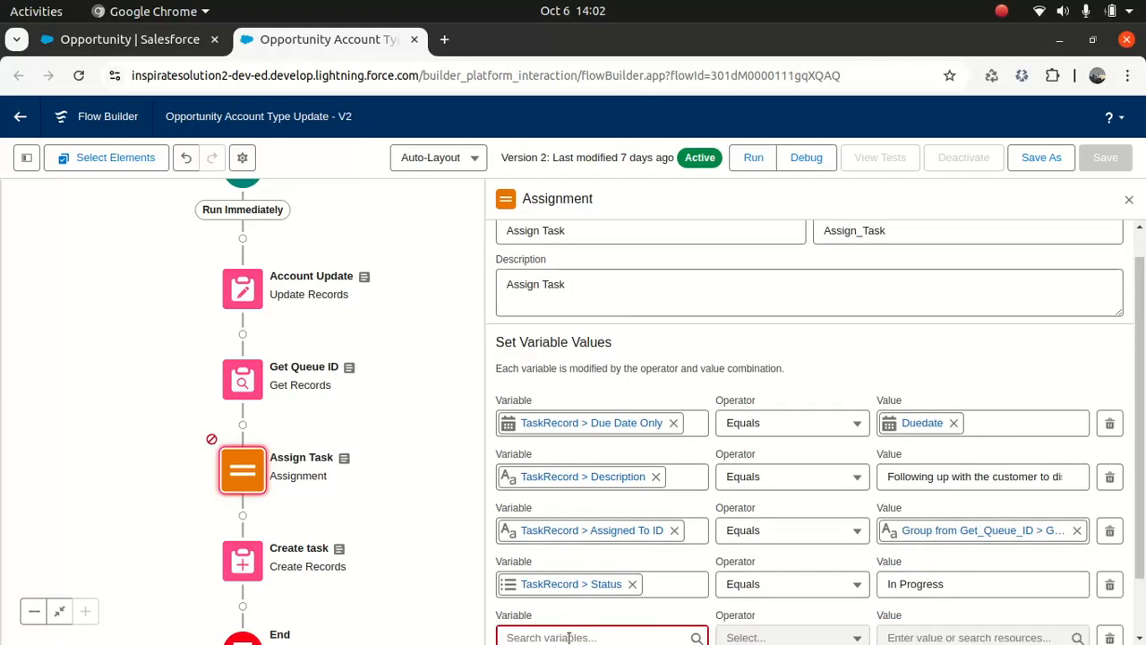
click(570, 637)
text(task)
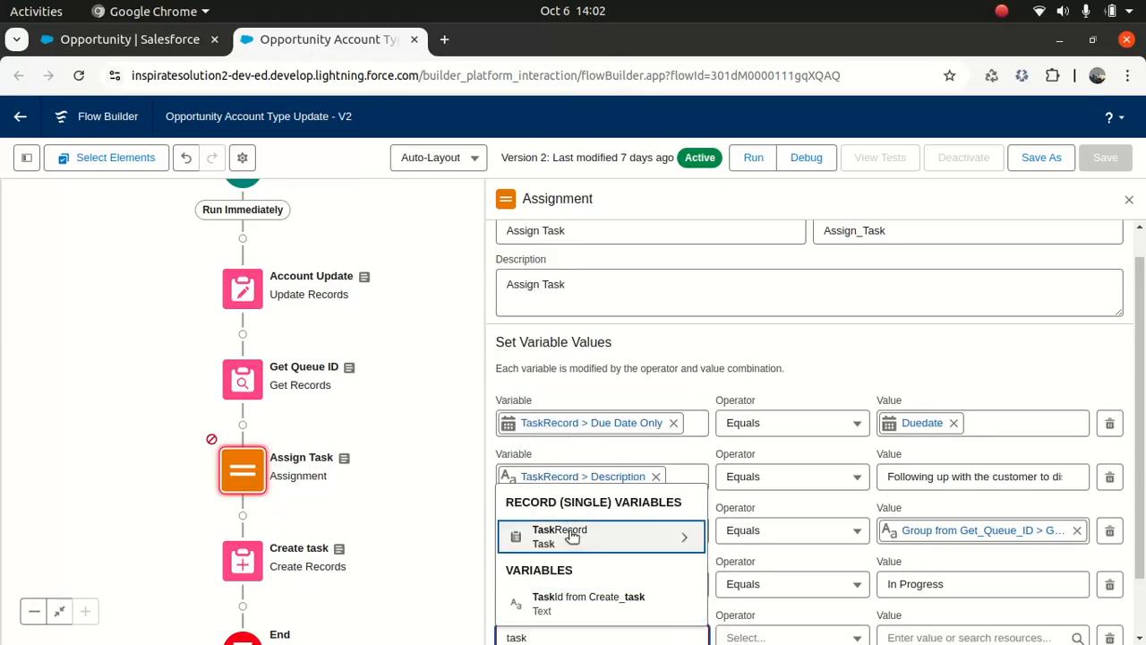
click(567, 535)
text(pri)
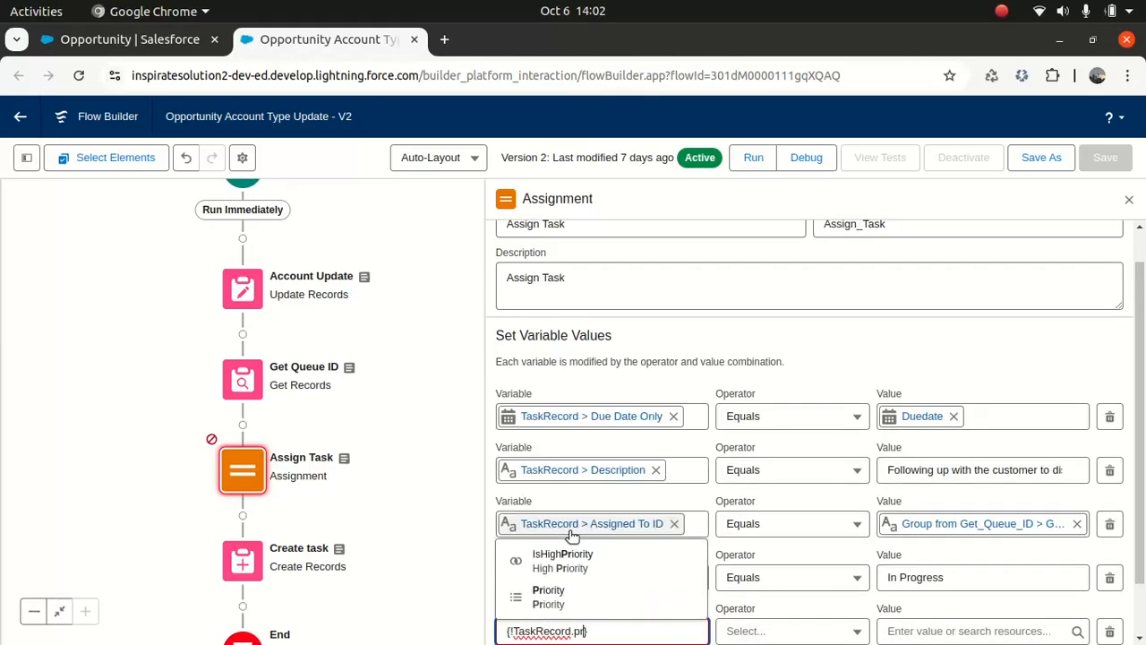
click(555, 593)
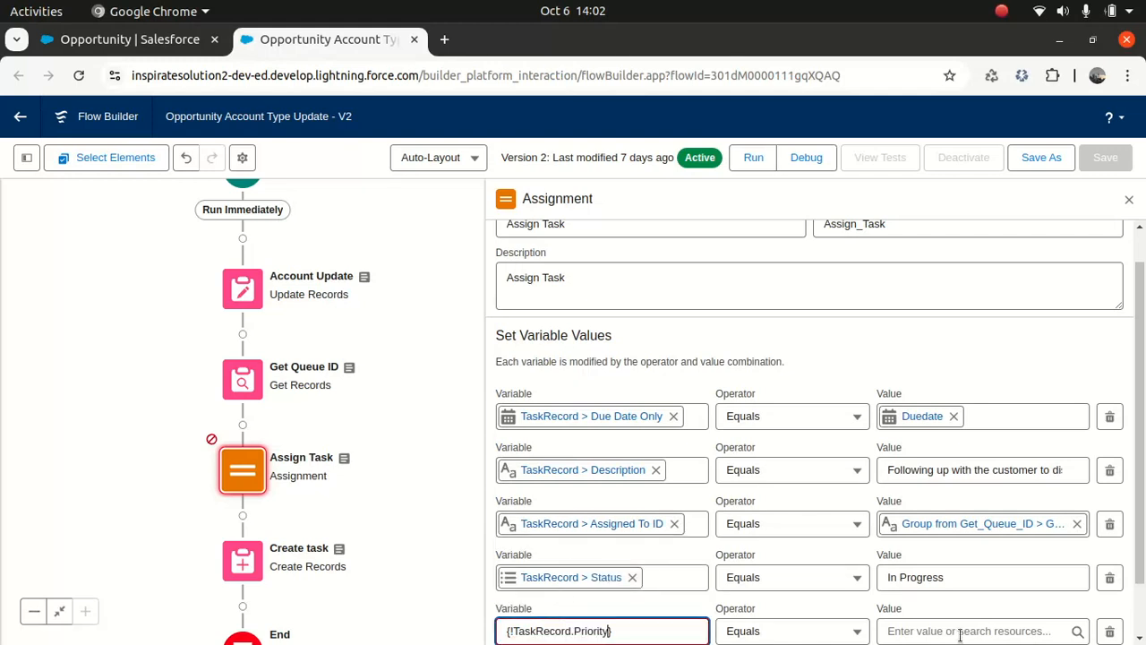
click(971, 631)
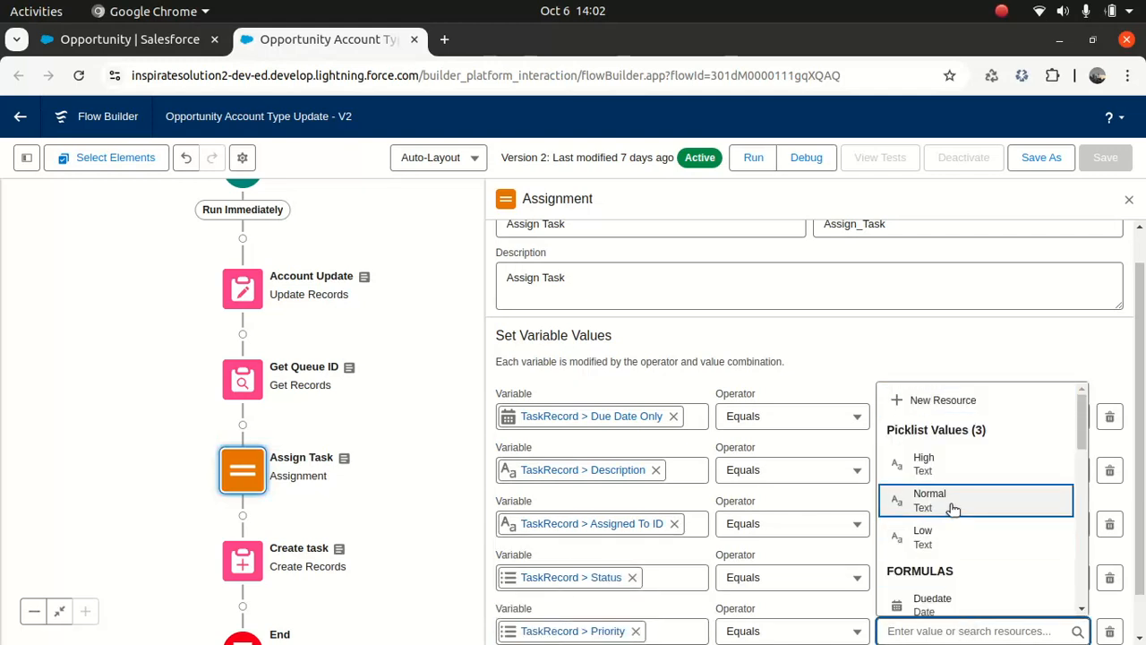
click(951, 502)
drag(1140, 498, 1140, 544)
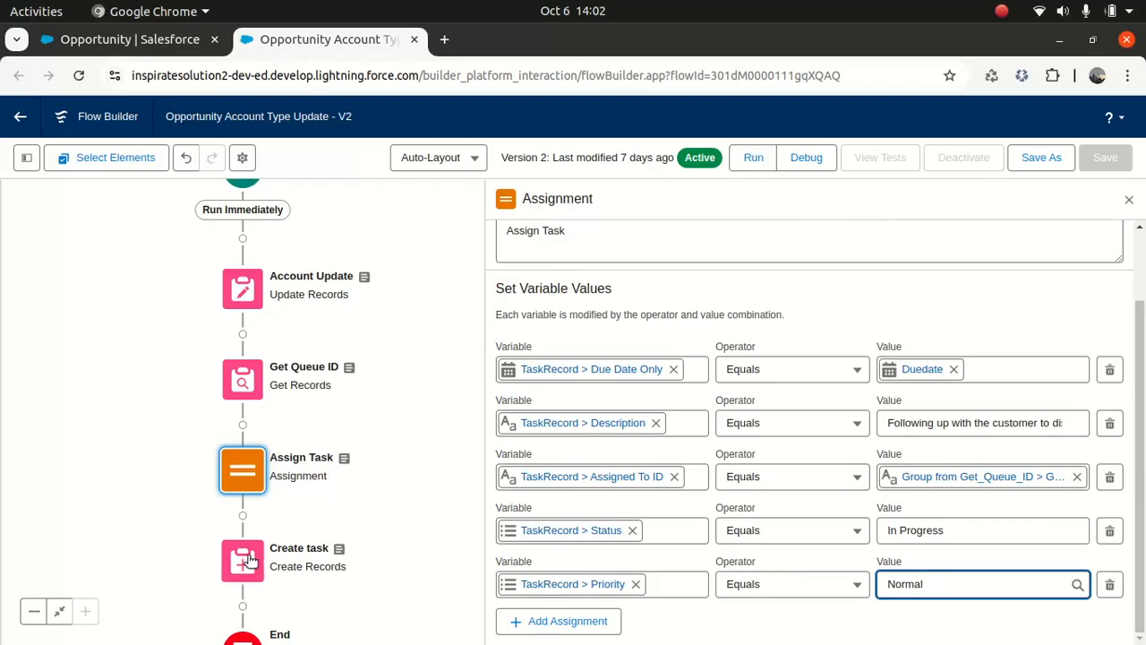
Step: Copy the Subject text "Reach out to the customer" from the Create task element
click(250, 560)
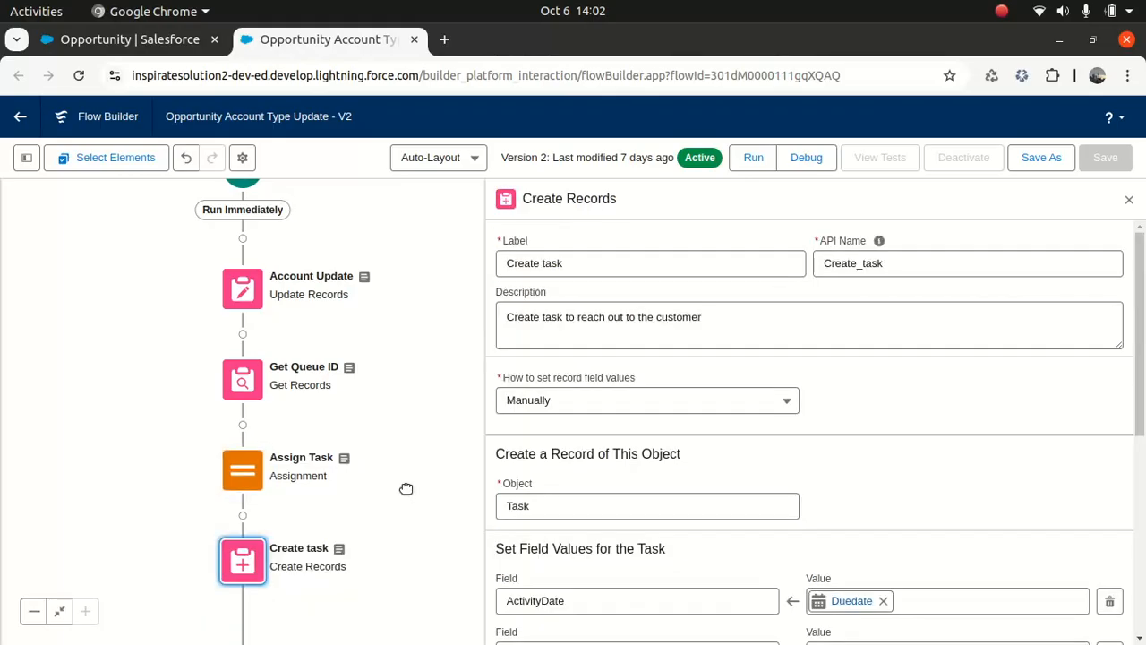
drag(1141, 302, 1143, 501)
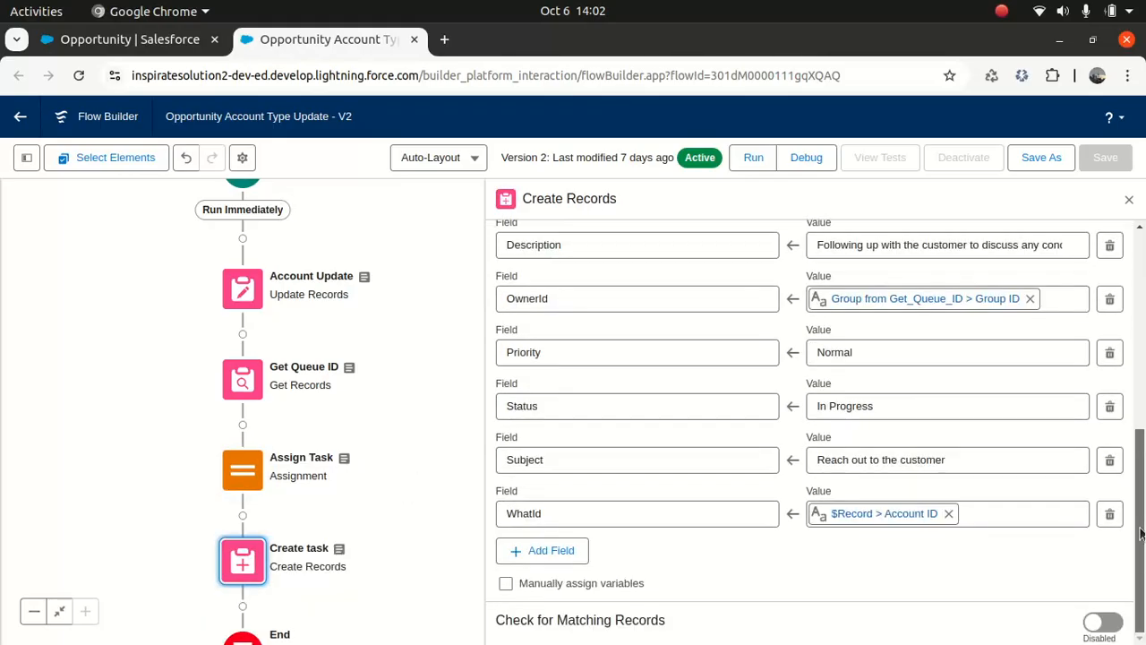
click(988, 455)
key(ctrl+shift+Left)
key(ctrl+shift+Left)
key(ctrl+shift+Left)
key(ctrl+shift+Left)
key(ctrl+shift+Left)
key(ctrl+c)
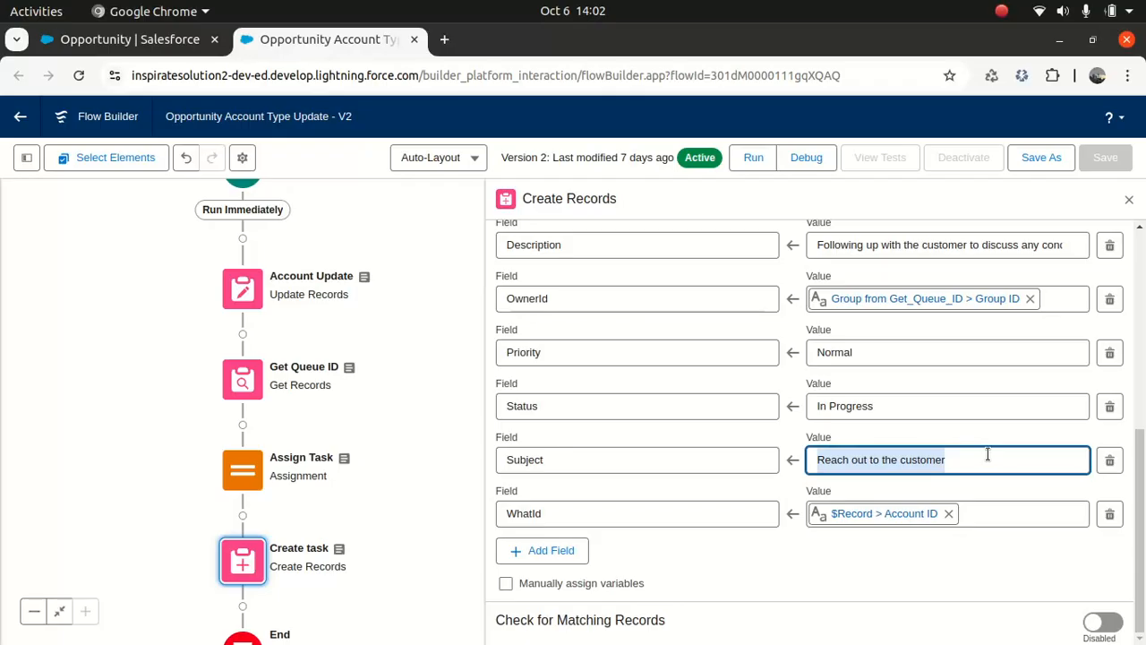
click(428, 537)
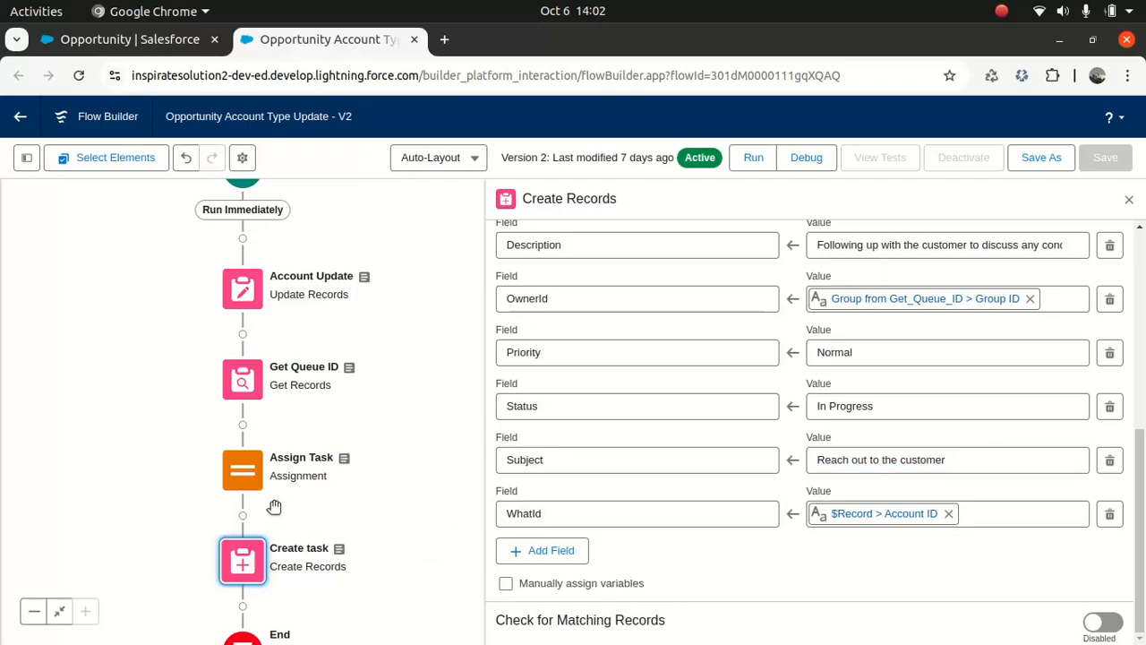
Step: Add an Assign Task assignment setting TaskRecord's Subject field to the copied text "Reach out to the customer"
double_click(255, 466)
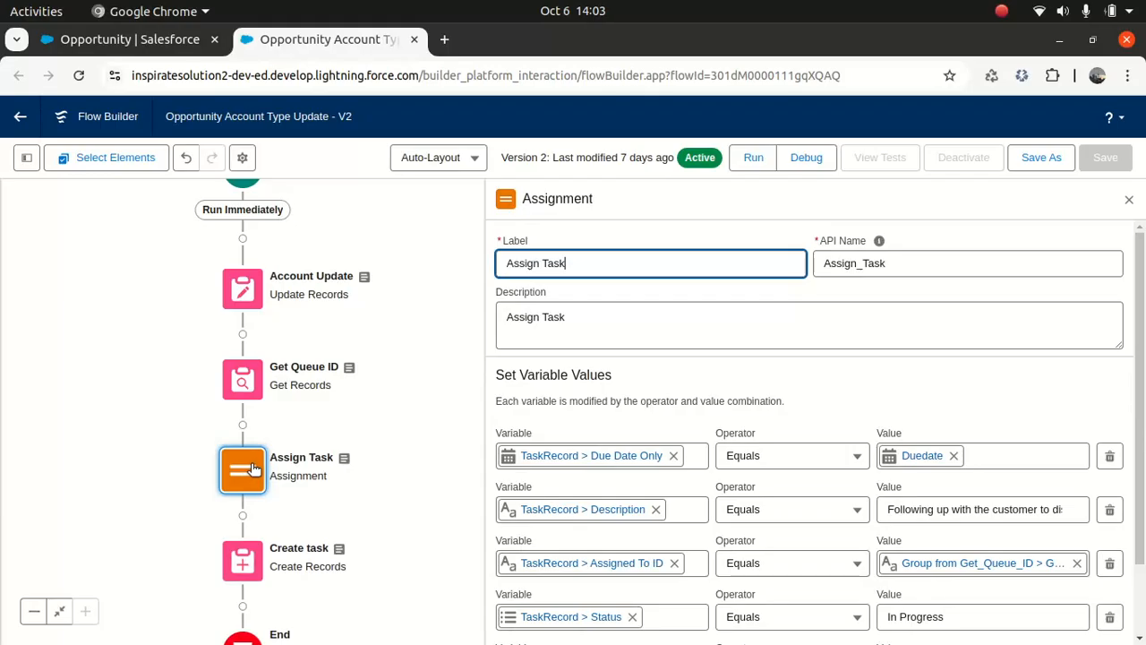
scroll(985, 537, down, 2)
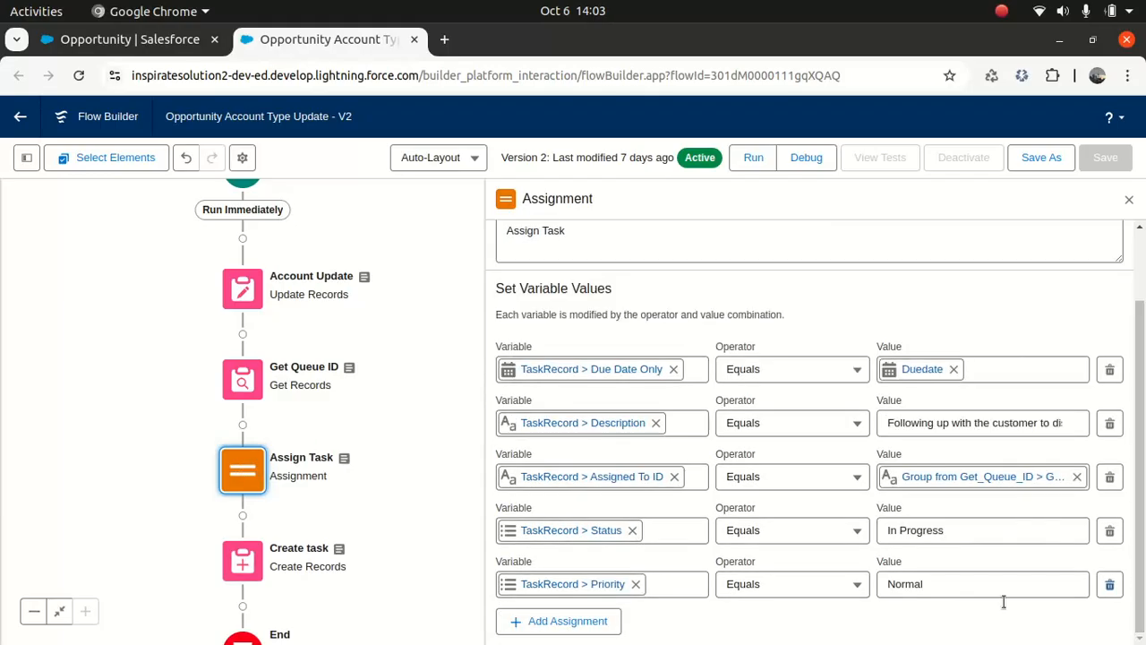
click(544, 622)
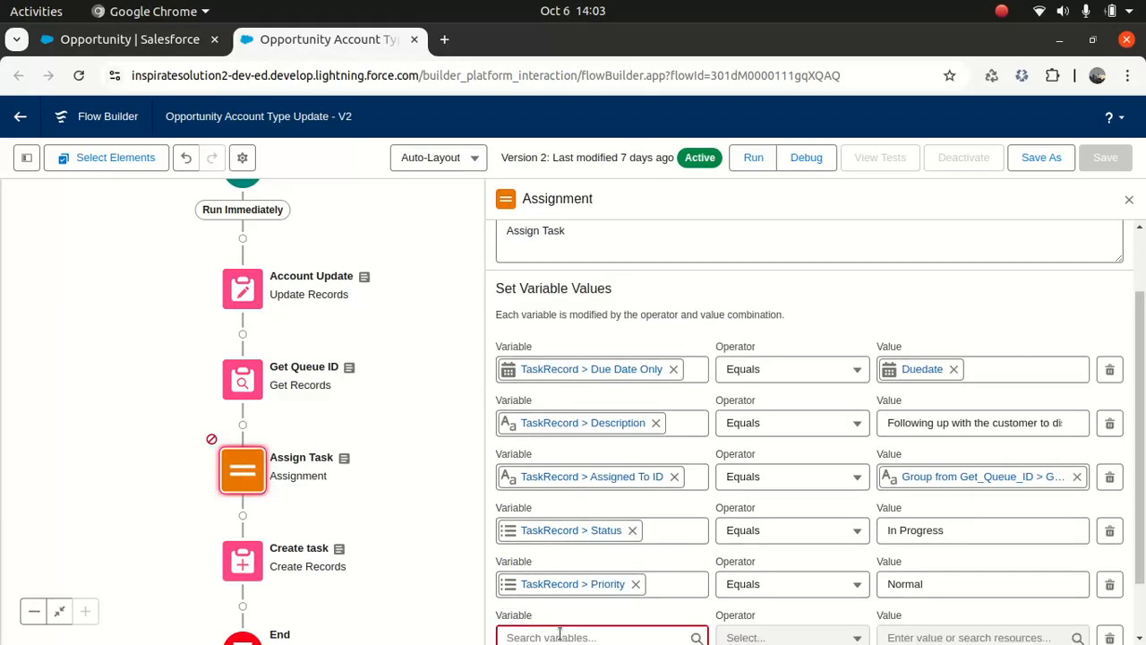
click(559, 635)
text(task)
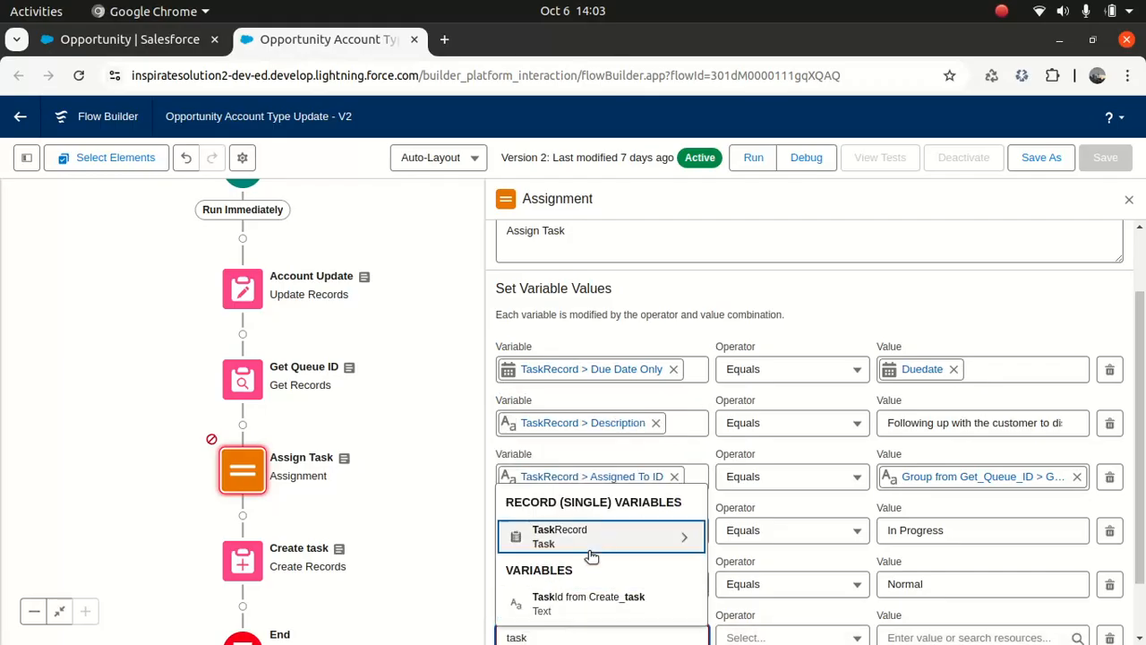
click(596, 537)
text(sub)
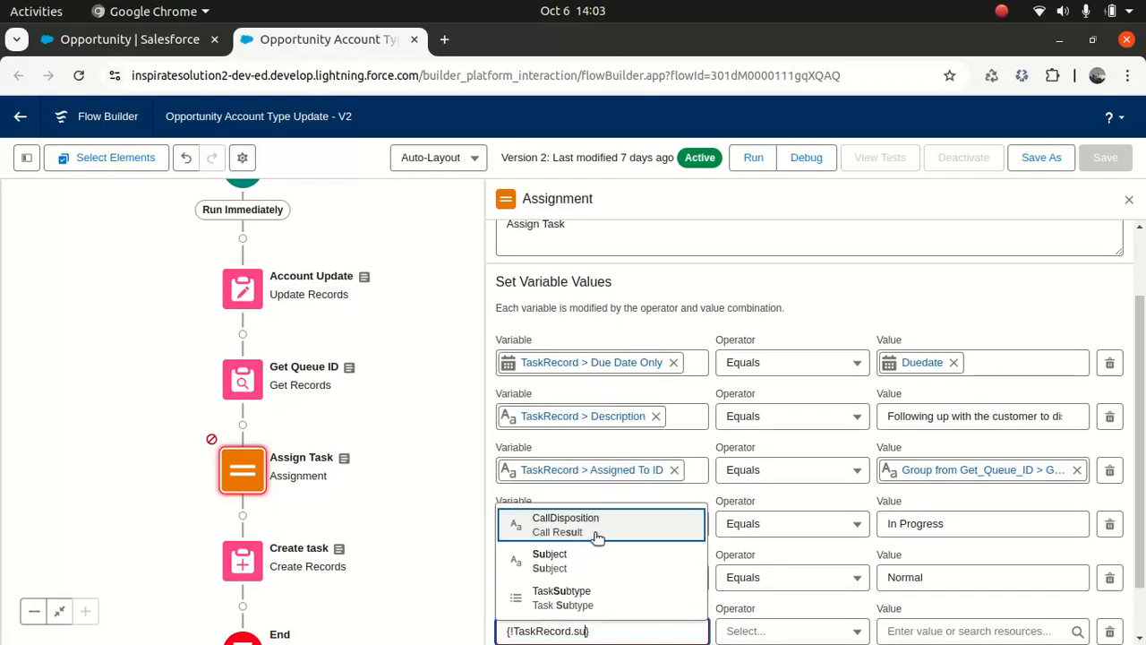
click(557, 553)
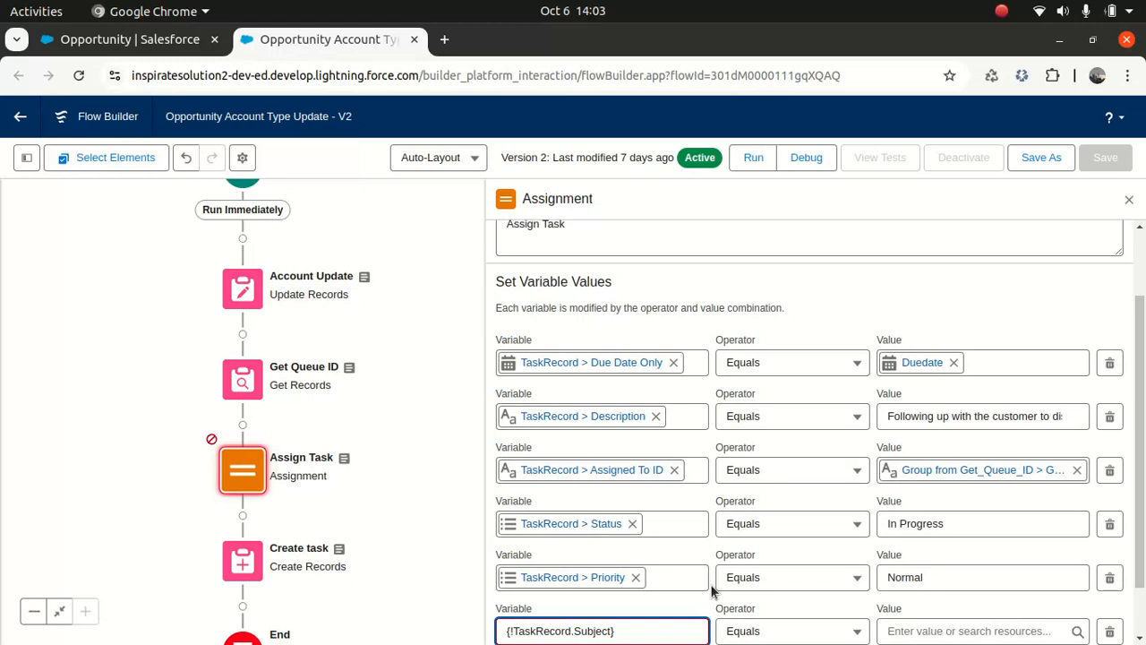
click(916, 631)
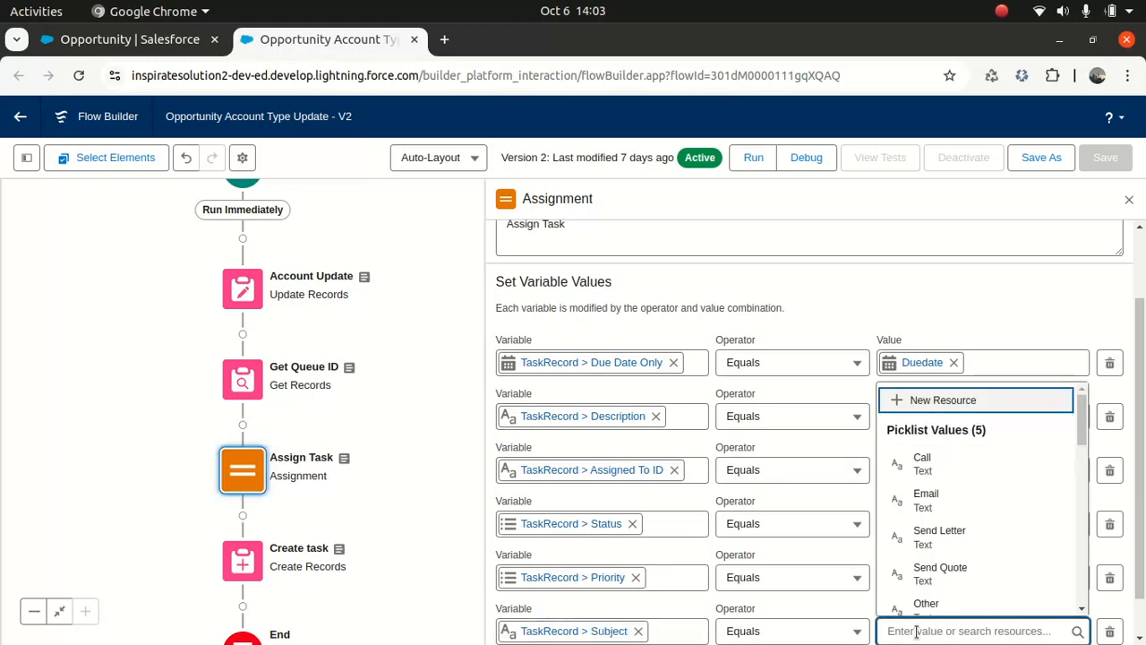
key(ctrl+v)
drag(1140, 439, 1127, 530)
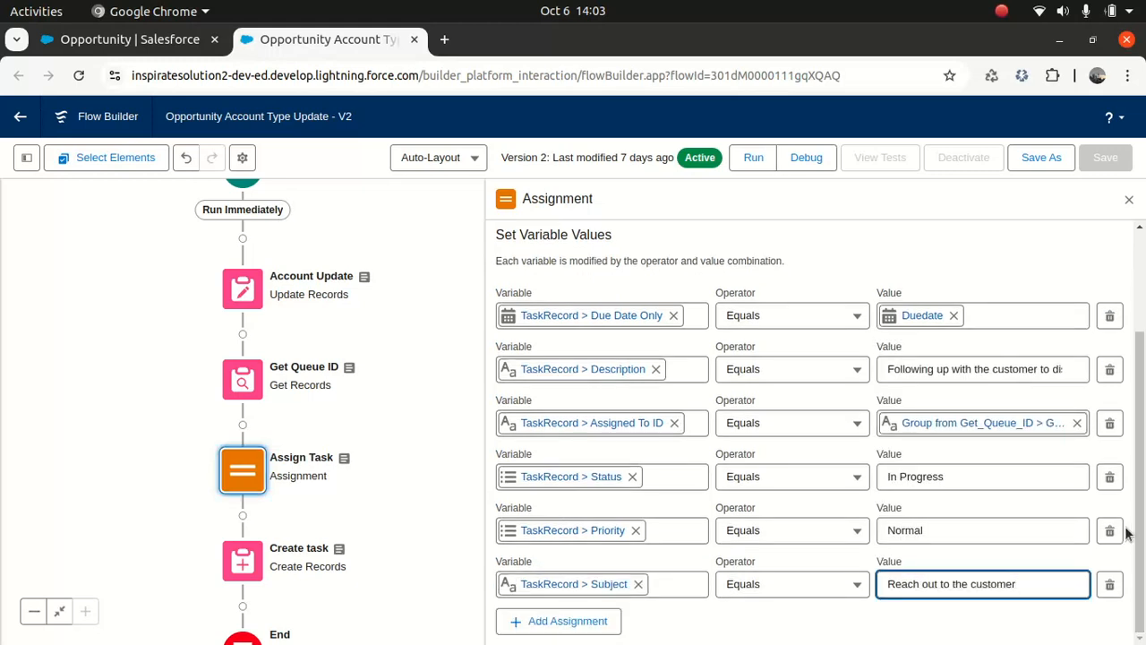
Step: Add an assignment row for TaskRecord's WhatId field and choose the $Record global variable for its value
click(544, 630)
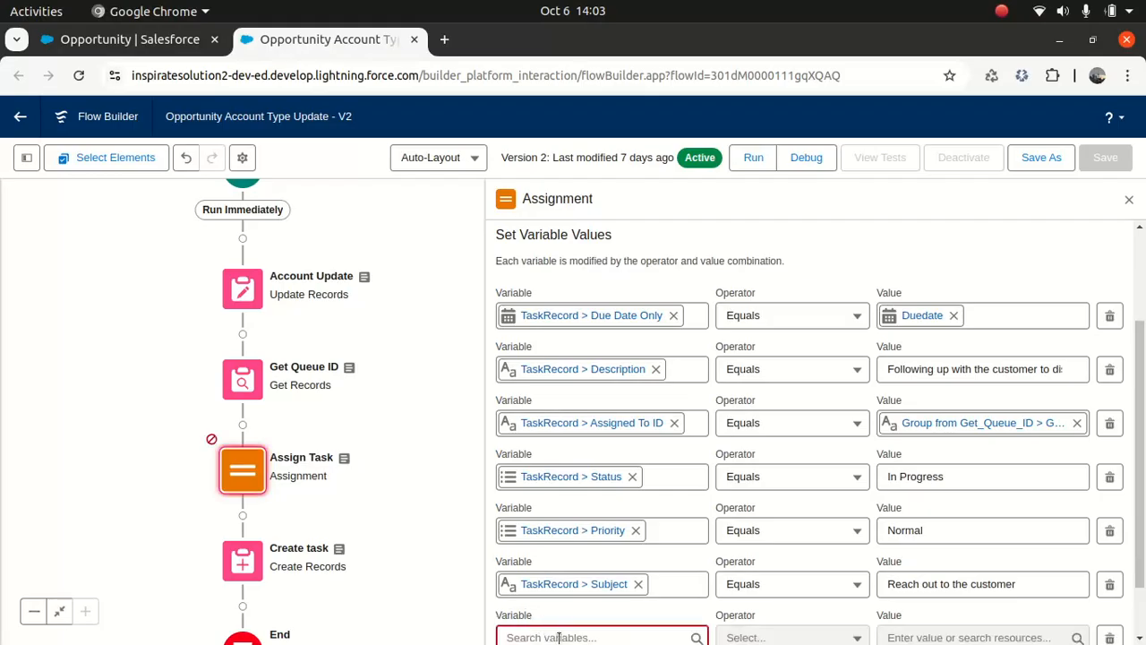
click(559, 637)
text(task)
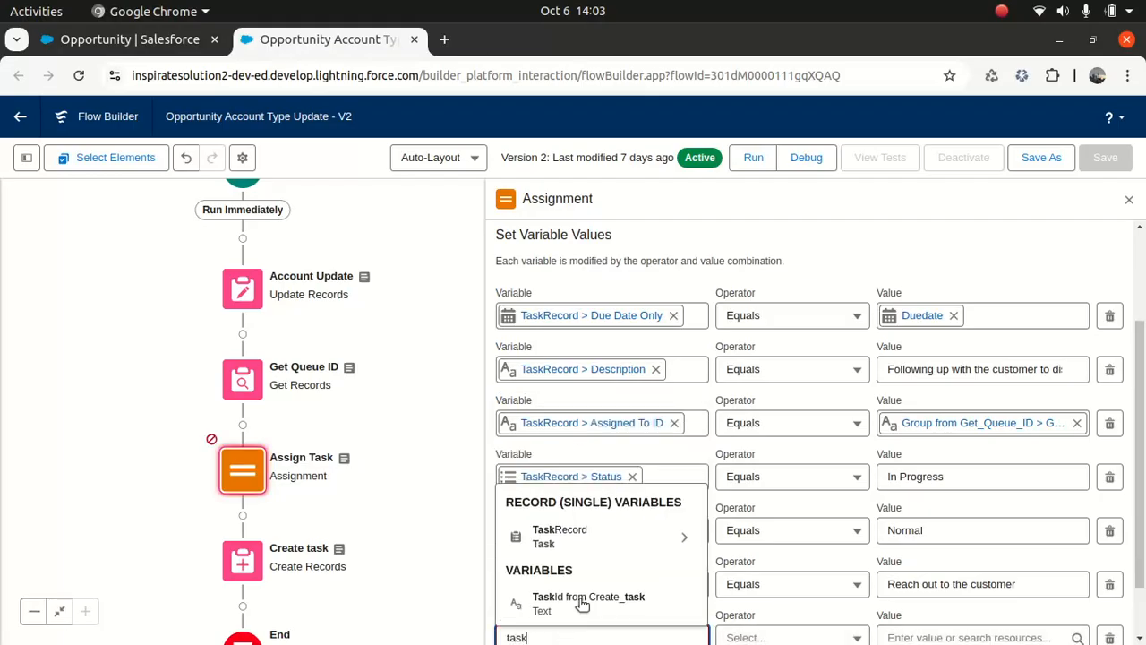
click(602, 538)
text(what)
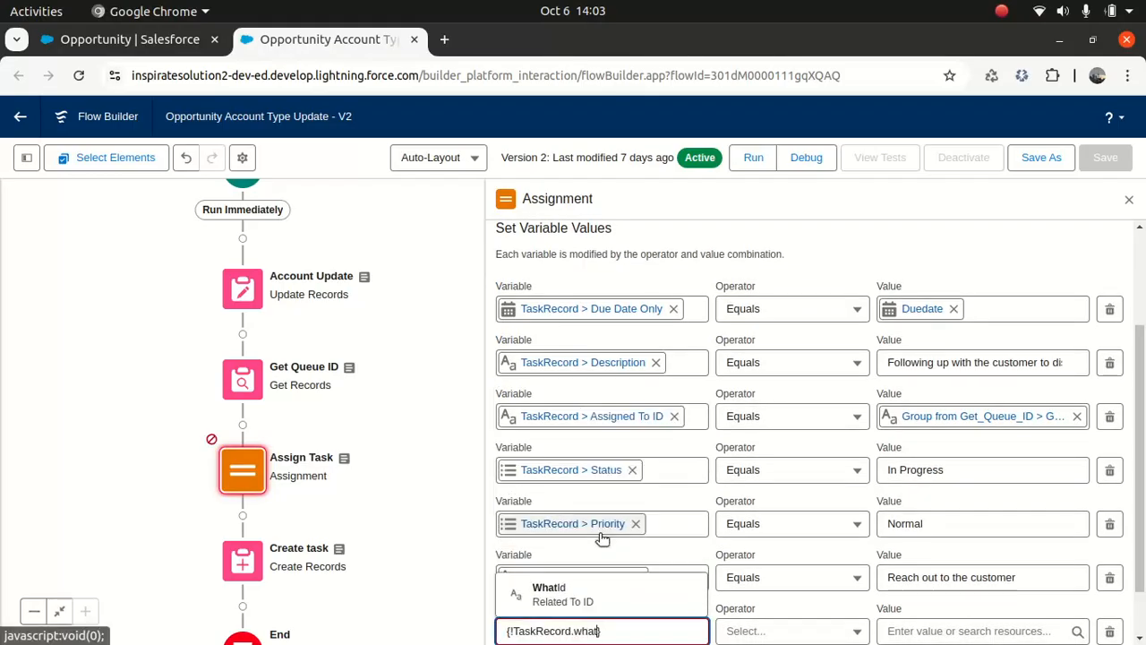
click(564, 595)
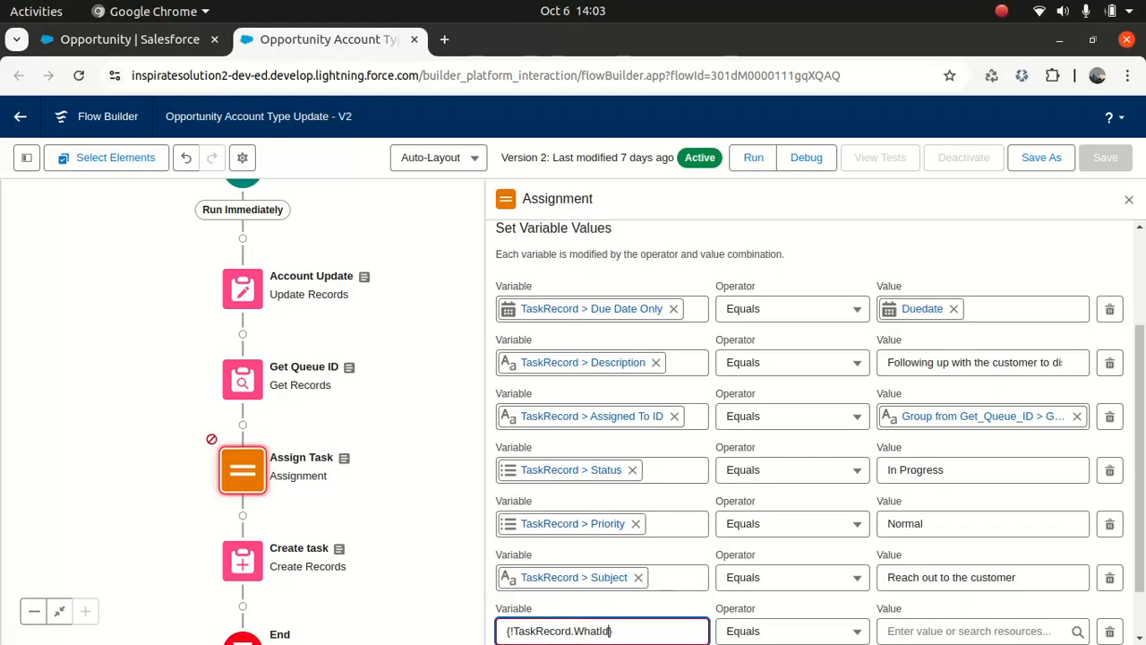
click(972, 632)
text(rec)
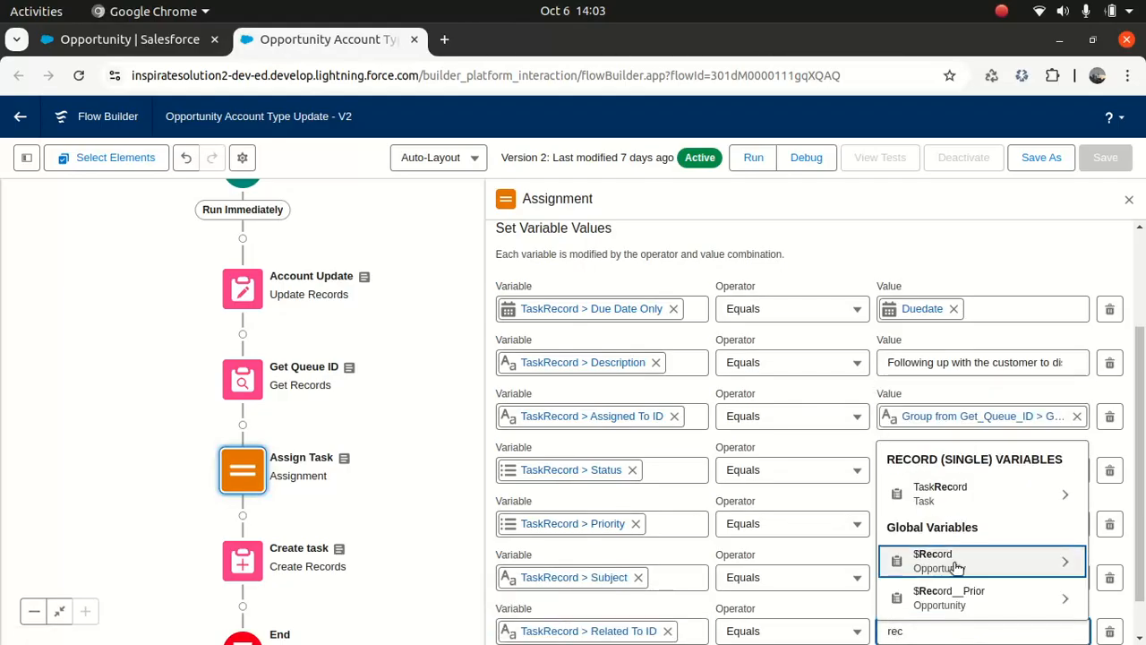
click(956, 568)
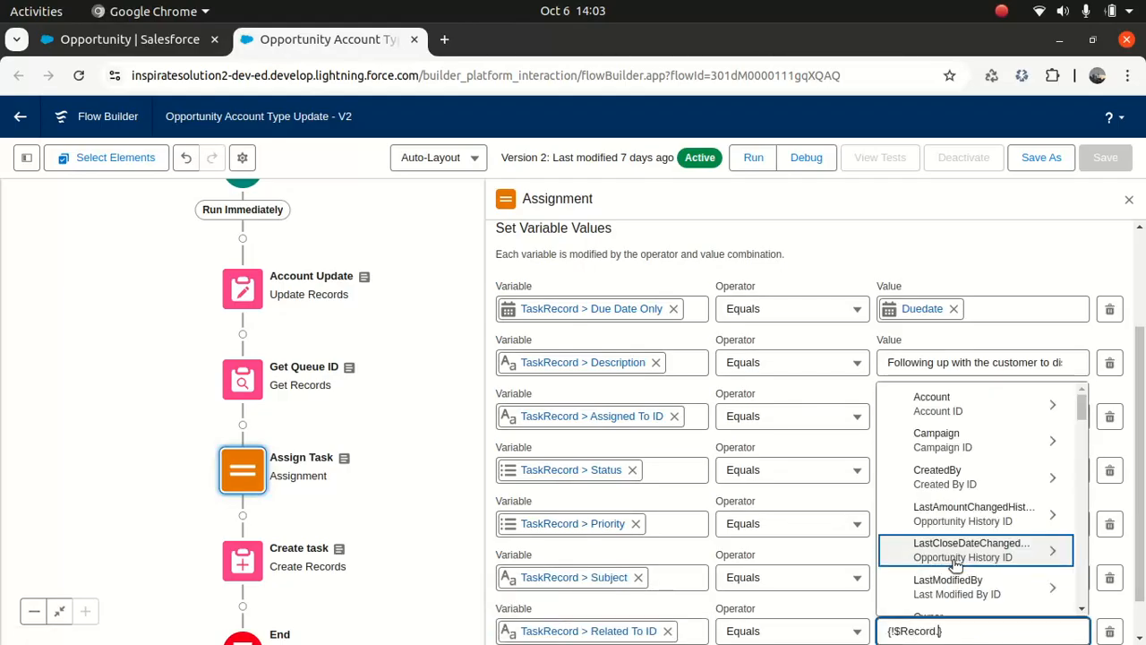
click(997, 408)
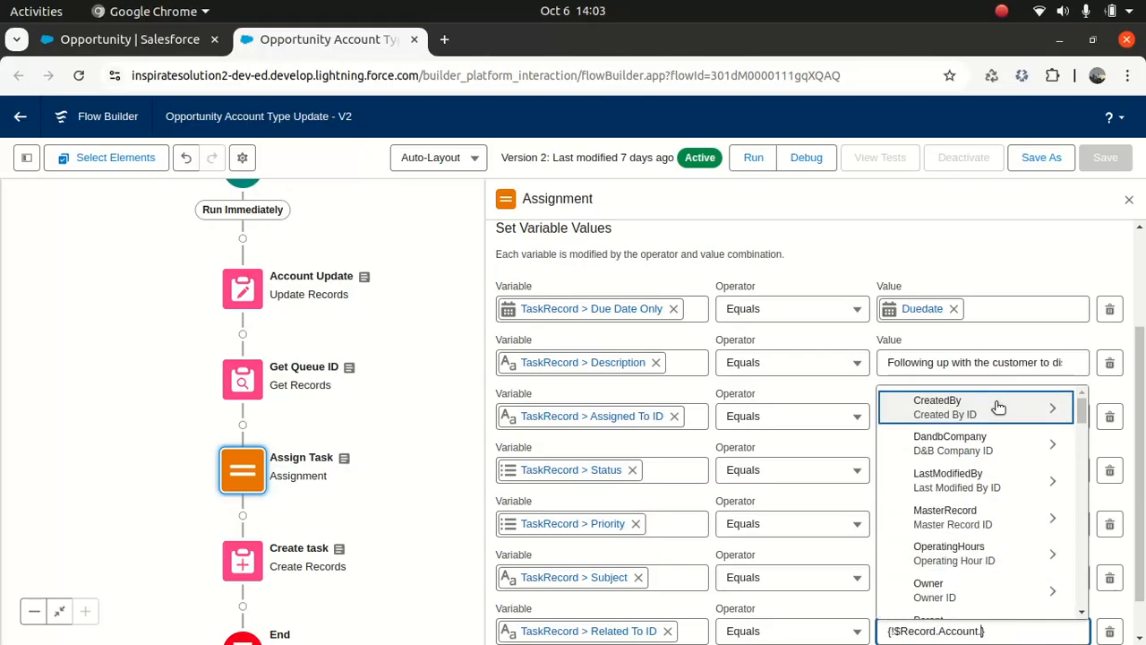
text(id)
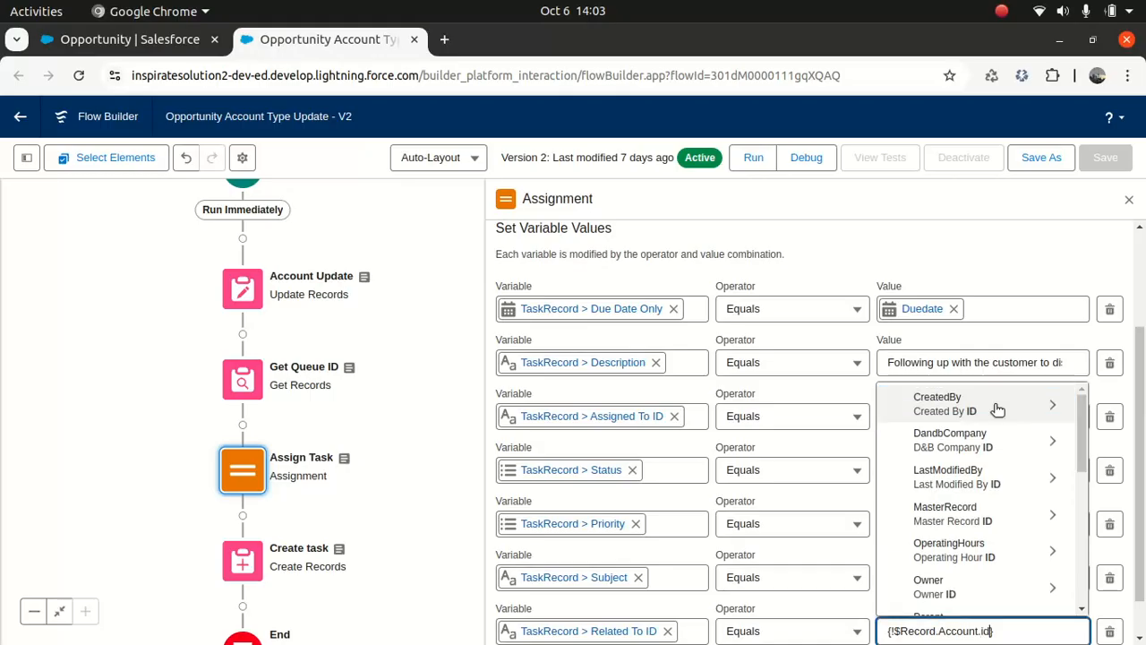
key(BackSpace)
key(BackSpace)
key(BackSpace)
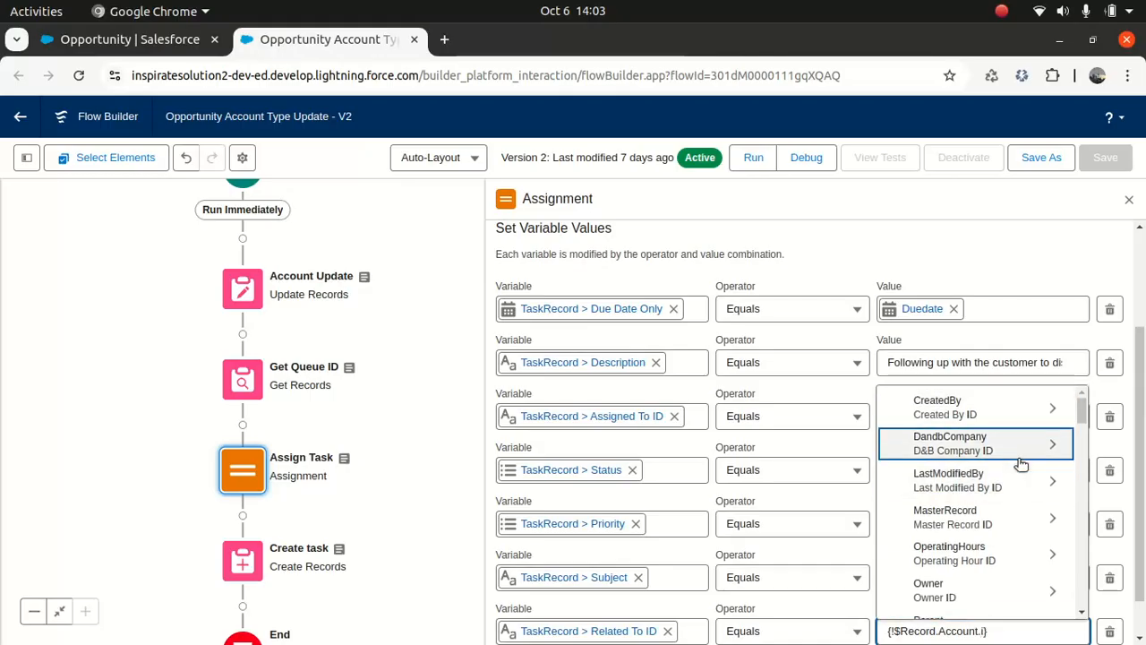
Step: Complete the WhatId assignment's value with the AccountId field of $Record
drag(1082, 409, 1077, 424)
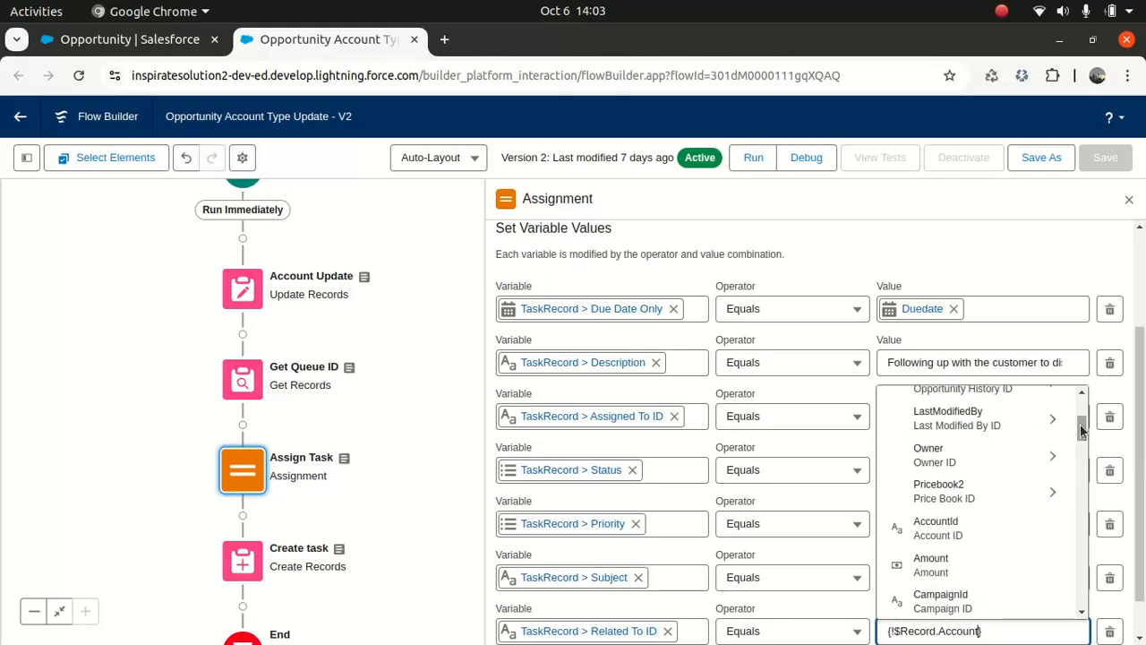
click(936, 524)
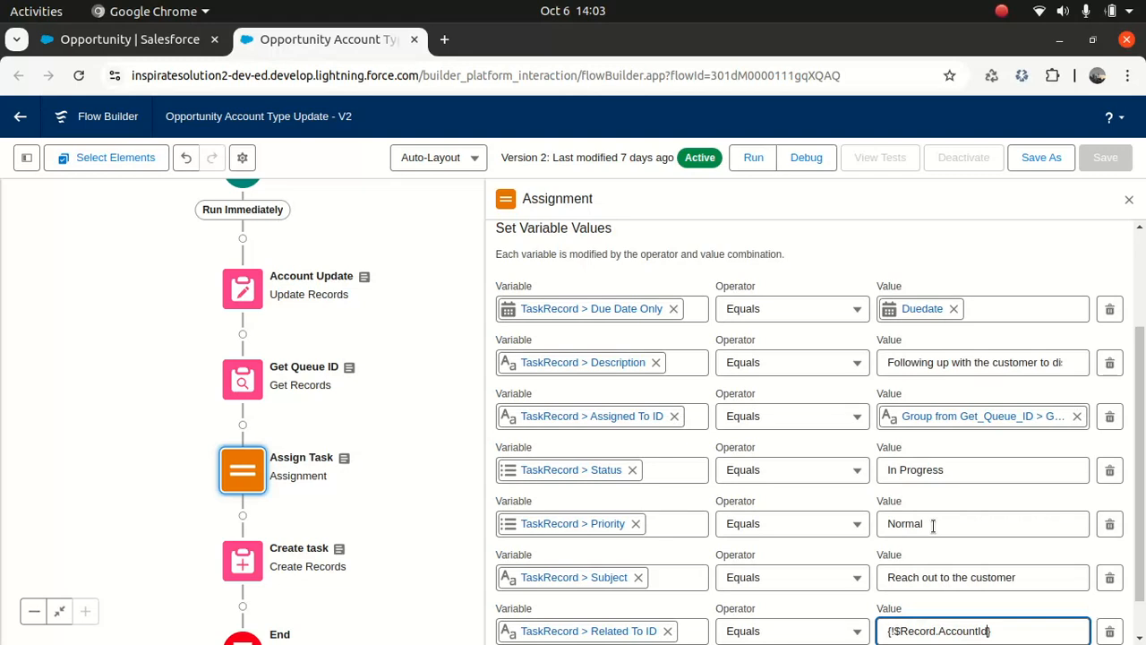
click(174, 502)
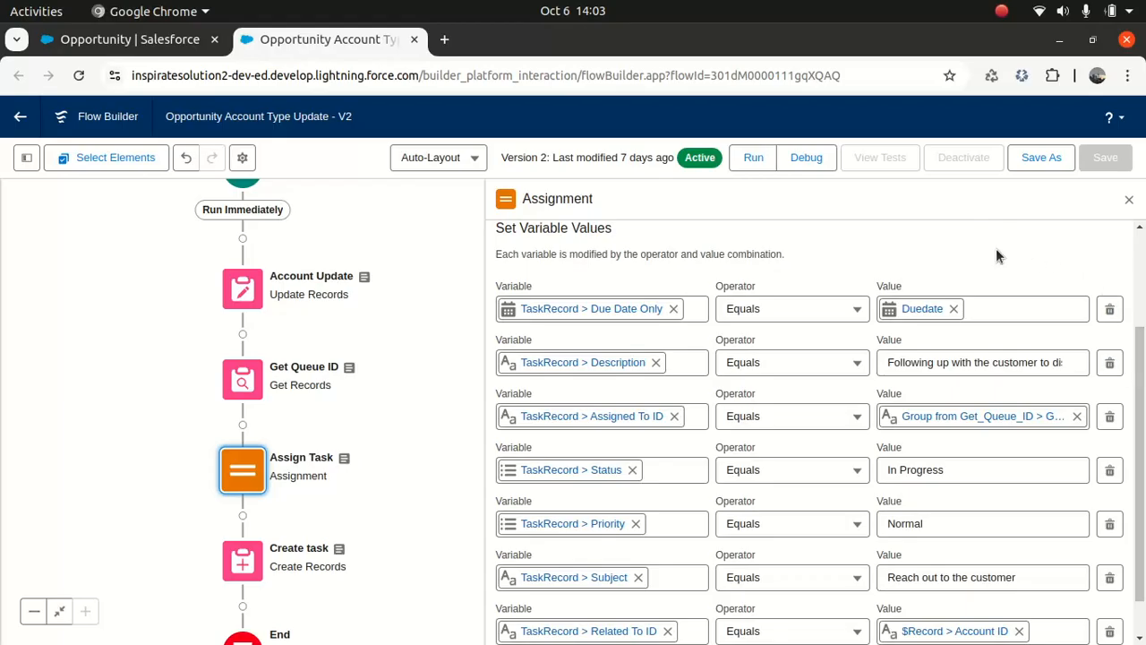
Step: Save the flow as a new version
click(1038, 156)
click(537, 279)
click(884, 494)
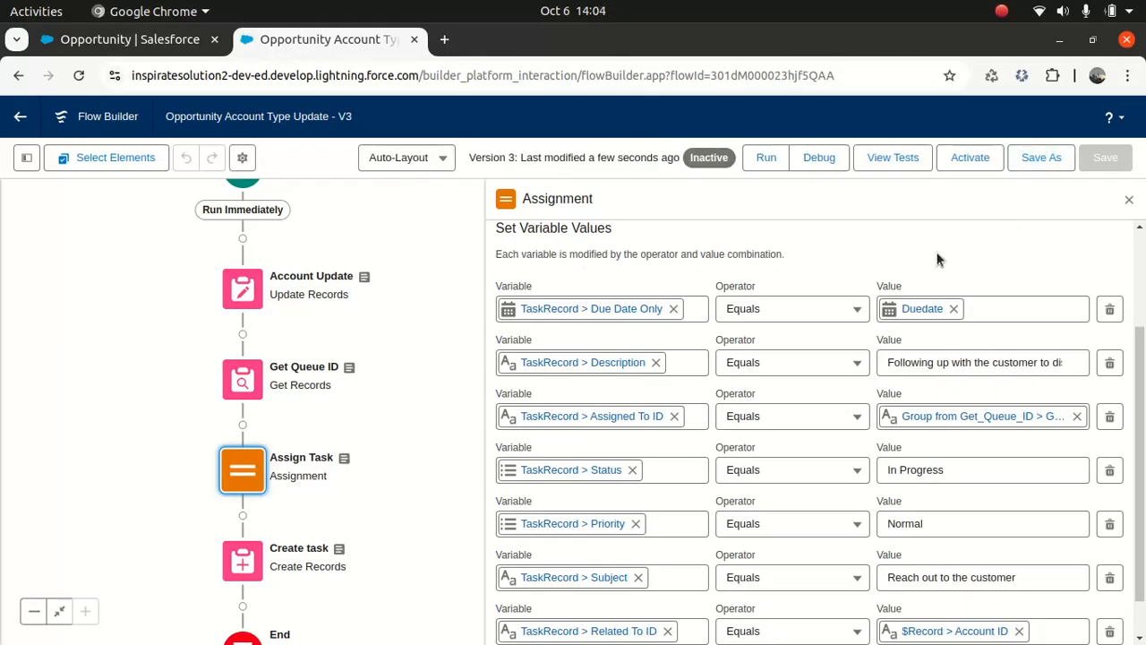
Step: Delete the Create task element that follows Assign Task in the flow
scroll(499, 363, down, 1)
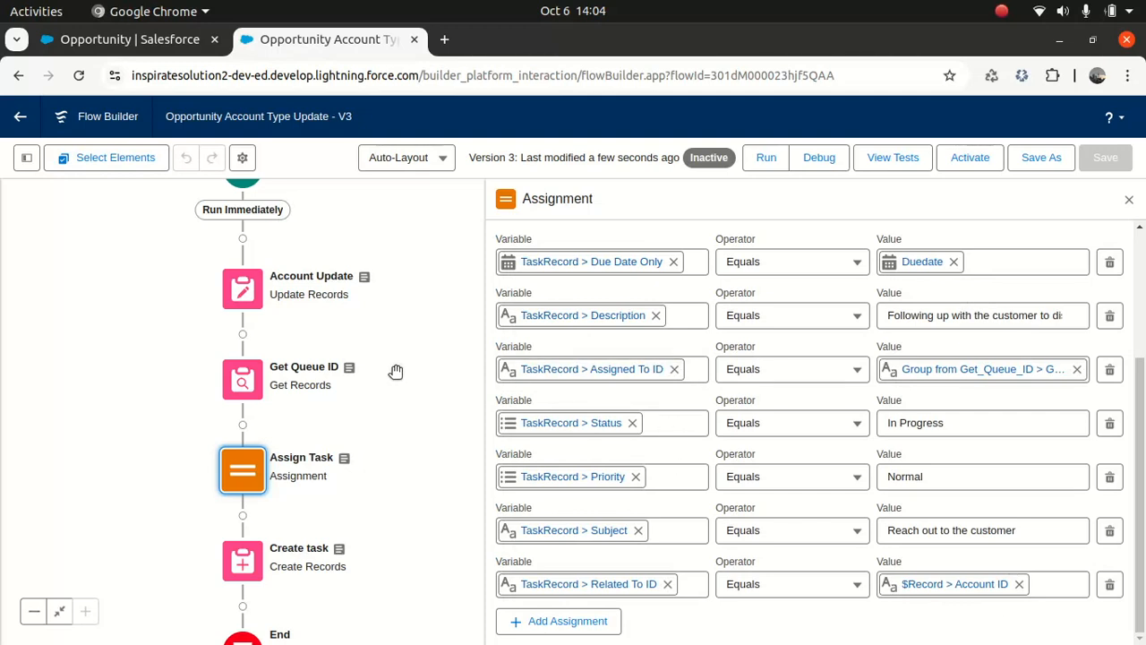
click(240, 571)
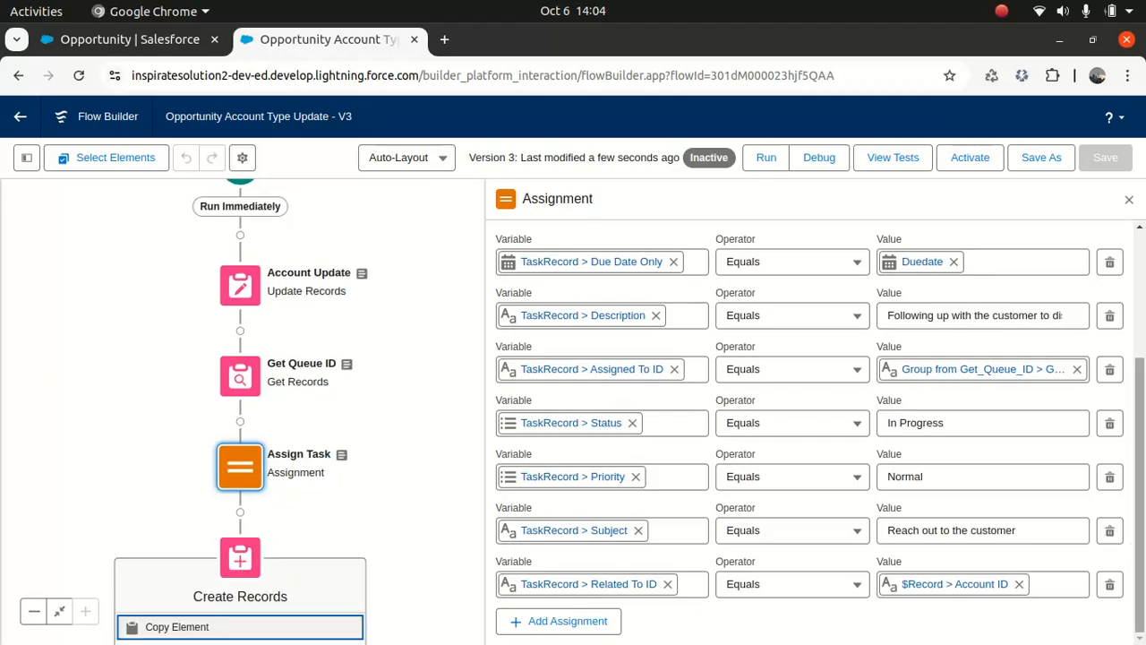
drag(399, 573, 416, 406)
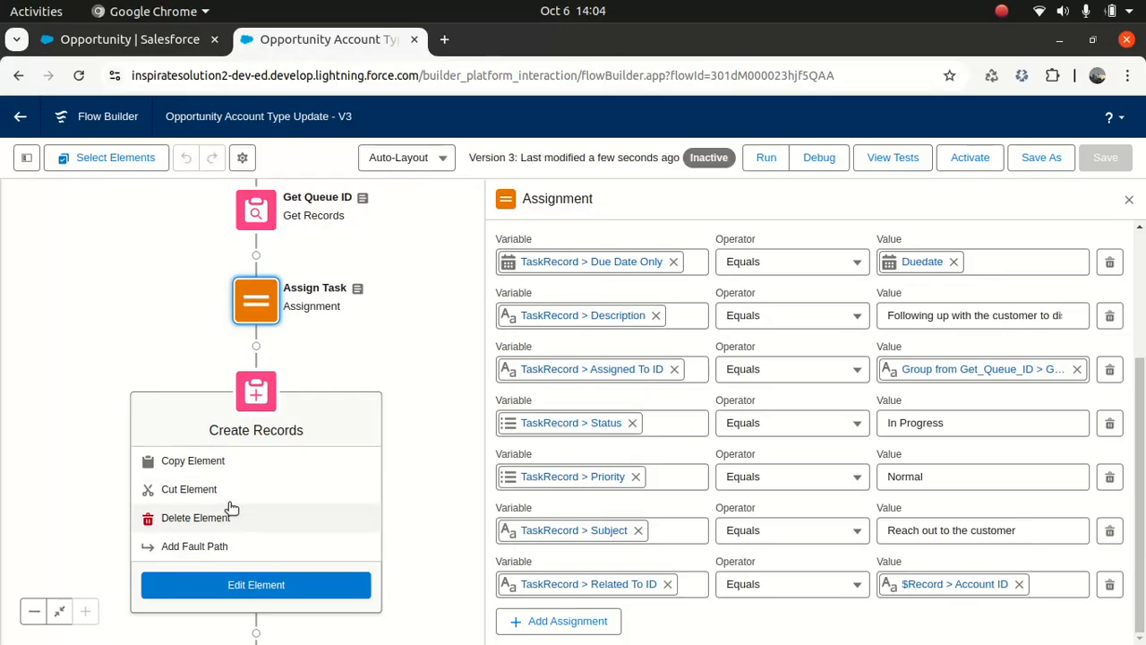
click(206, 519)
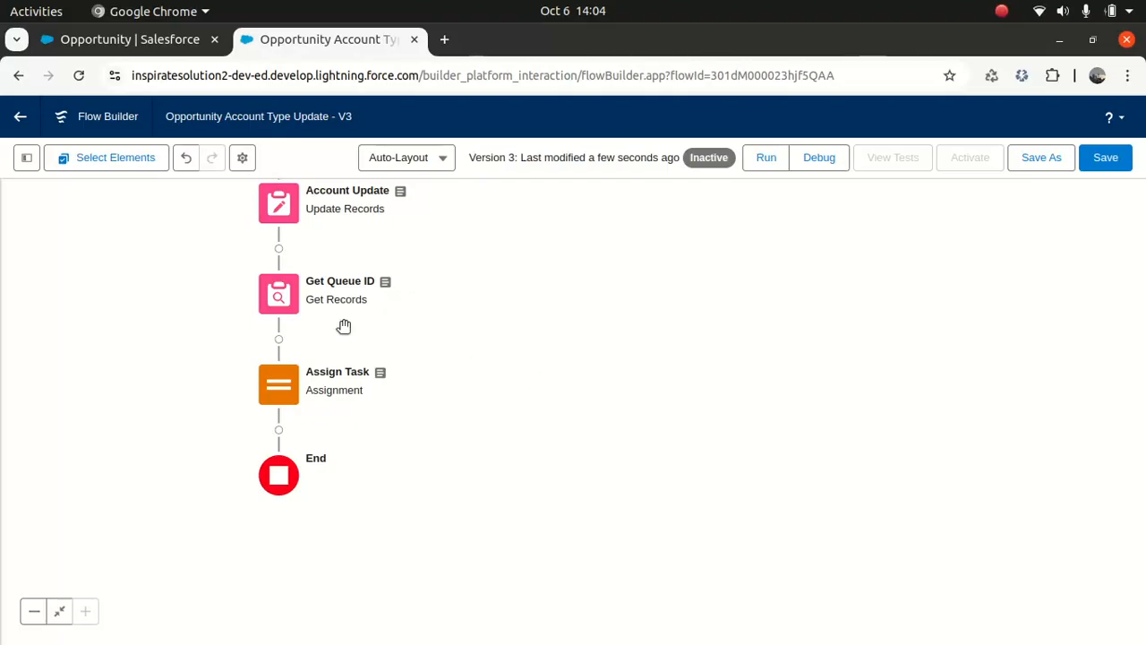
Step: Save the Opportunity Account Type Update flow without its Create task element
click(1093, 159)
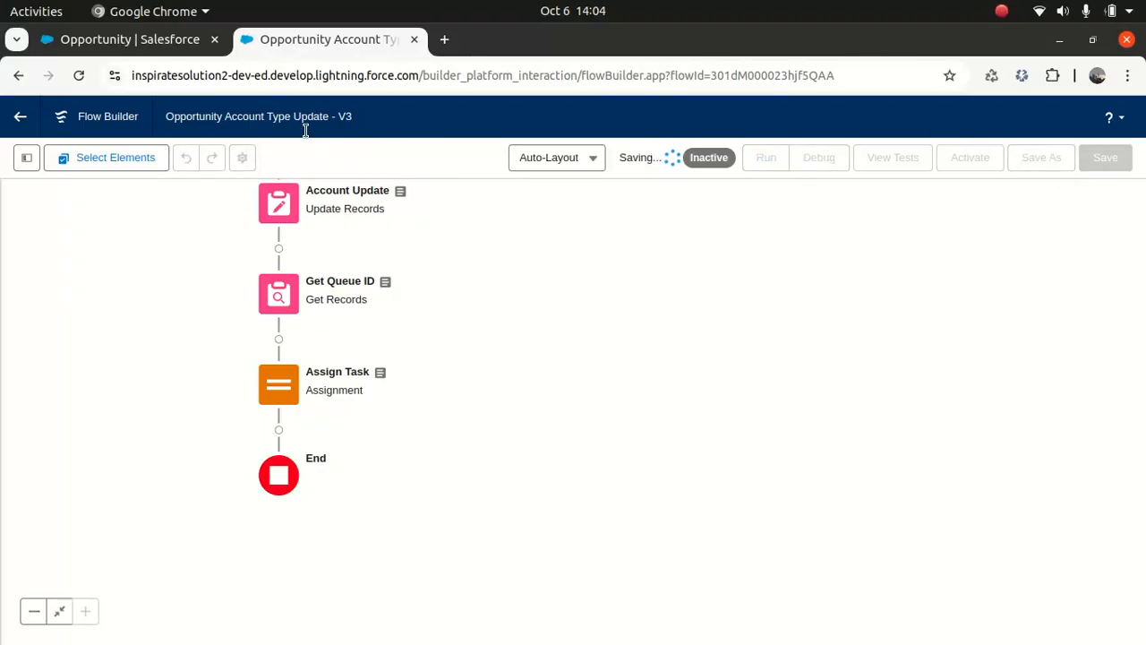
click(167, 38)
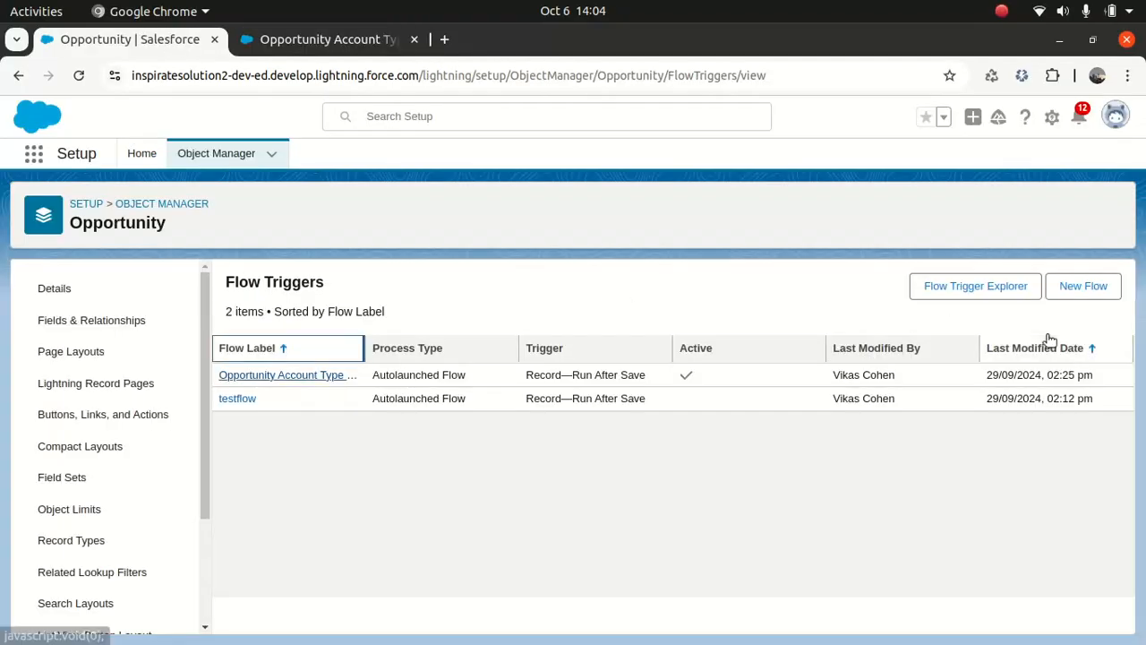
click(1081, 286)
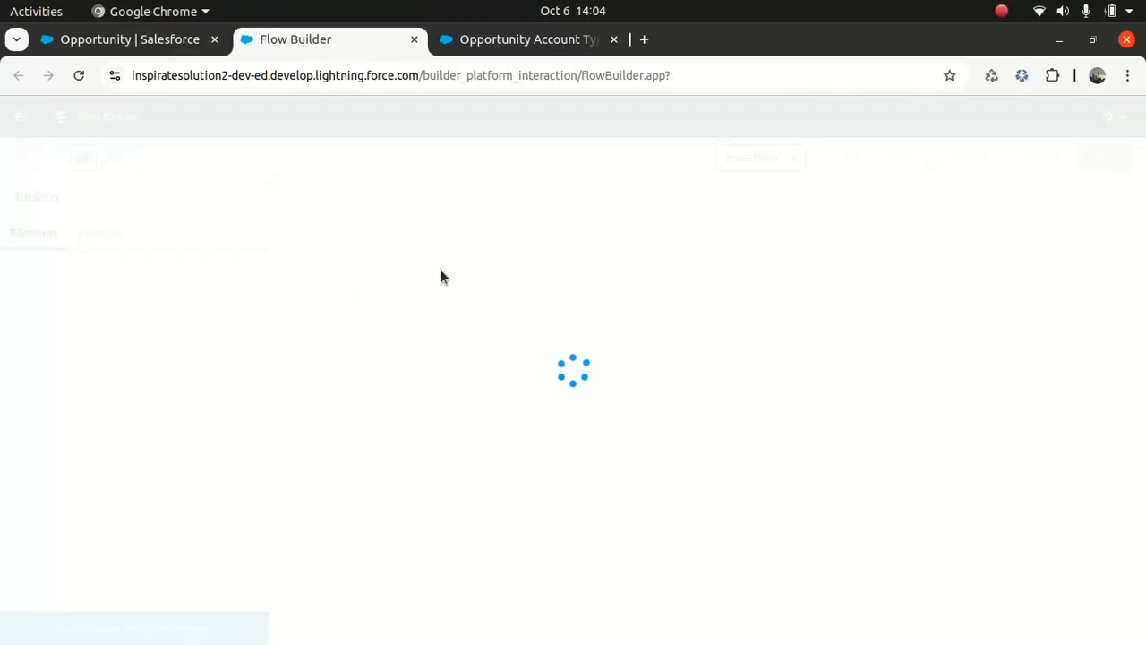
click(498, 322)
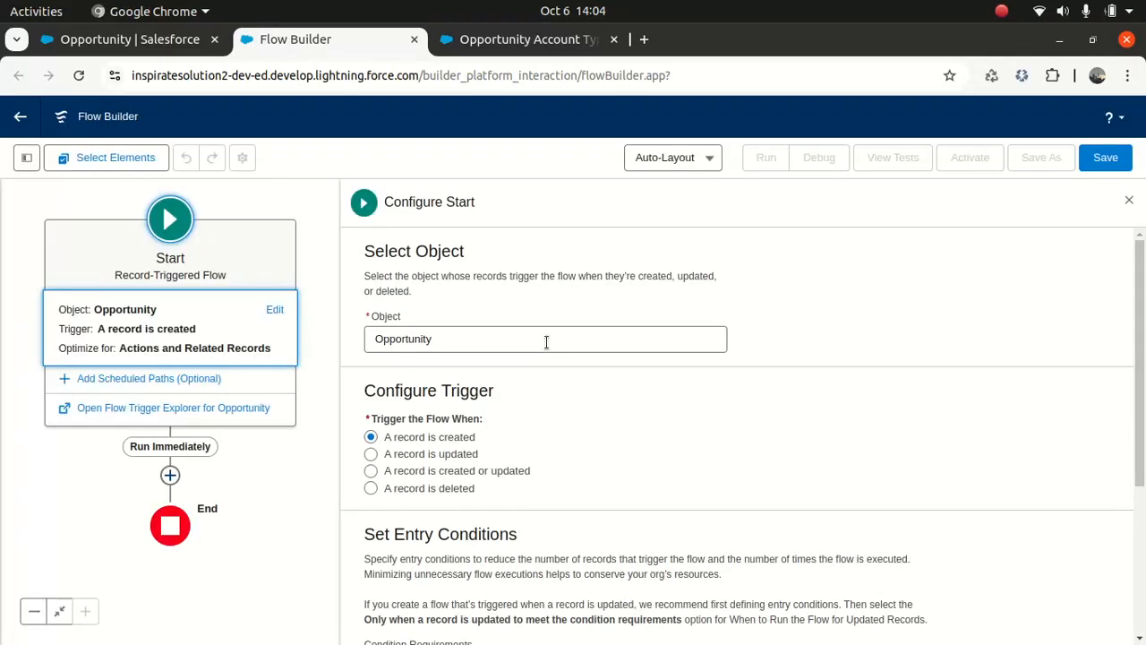
click(21, 121)
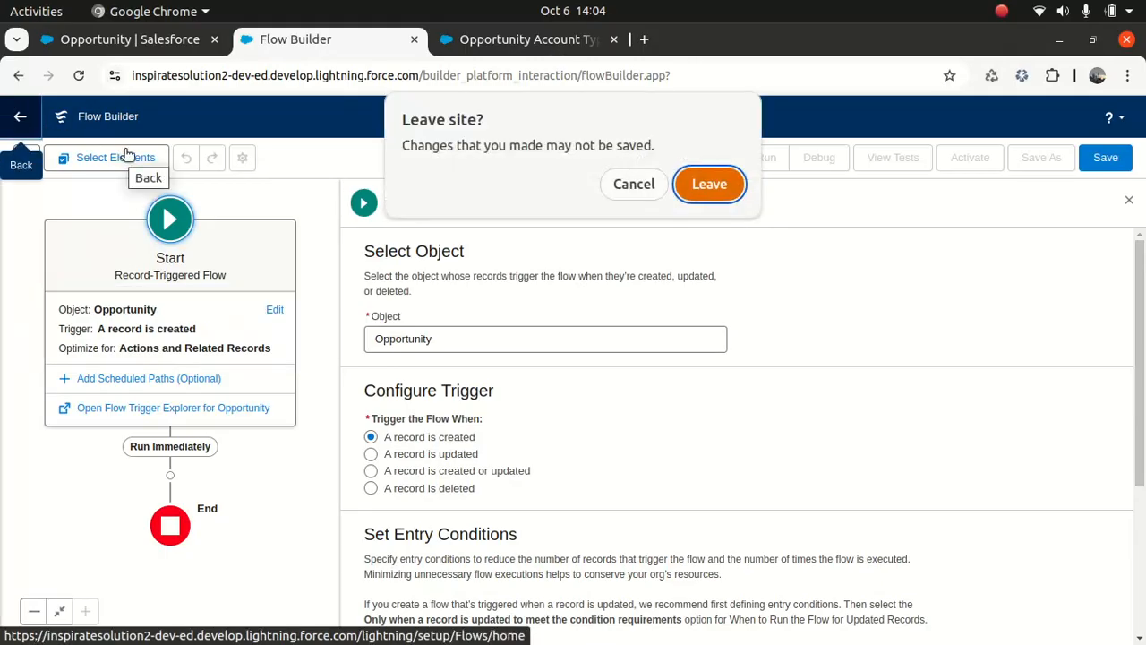
click(725, 185)
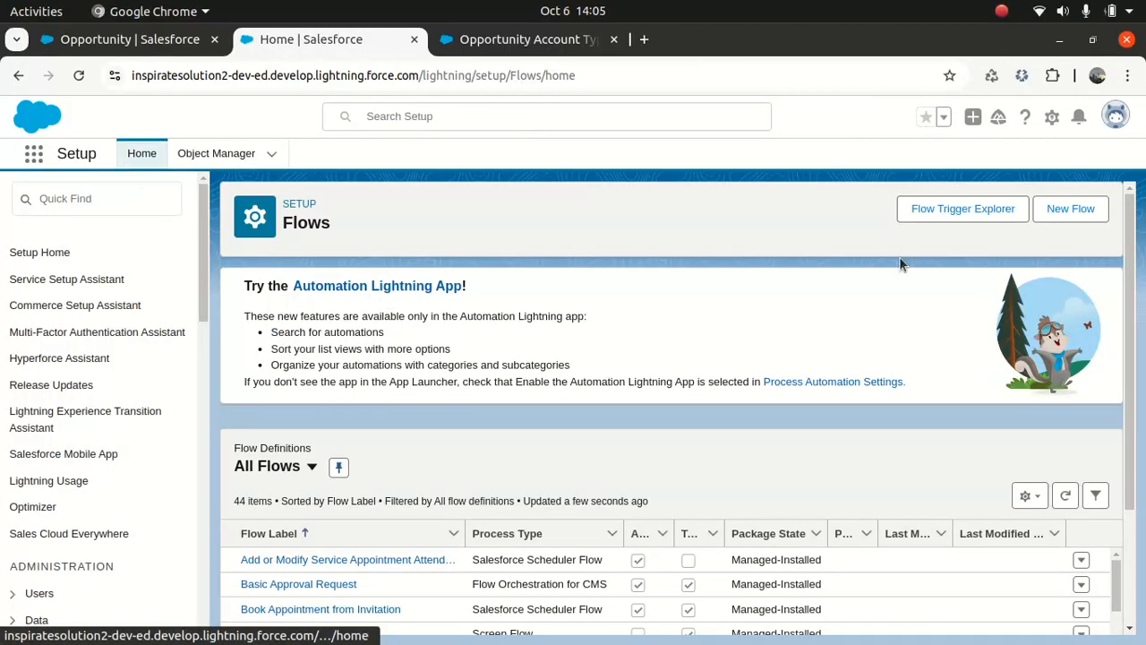
Step: Create a new flow from scratch of the type Autolaunched Flow (No Trigger)
click(1075, 208)
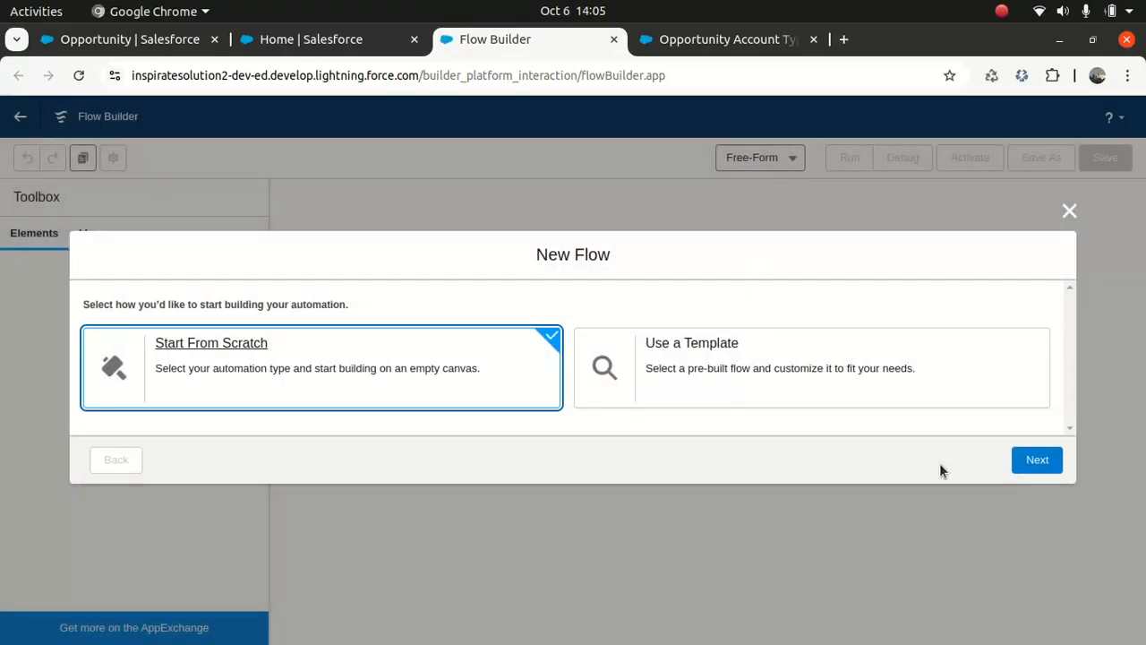
click(1035, 460)
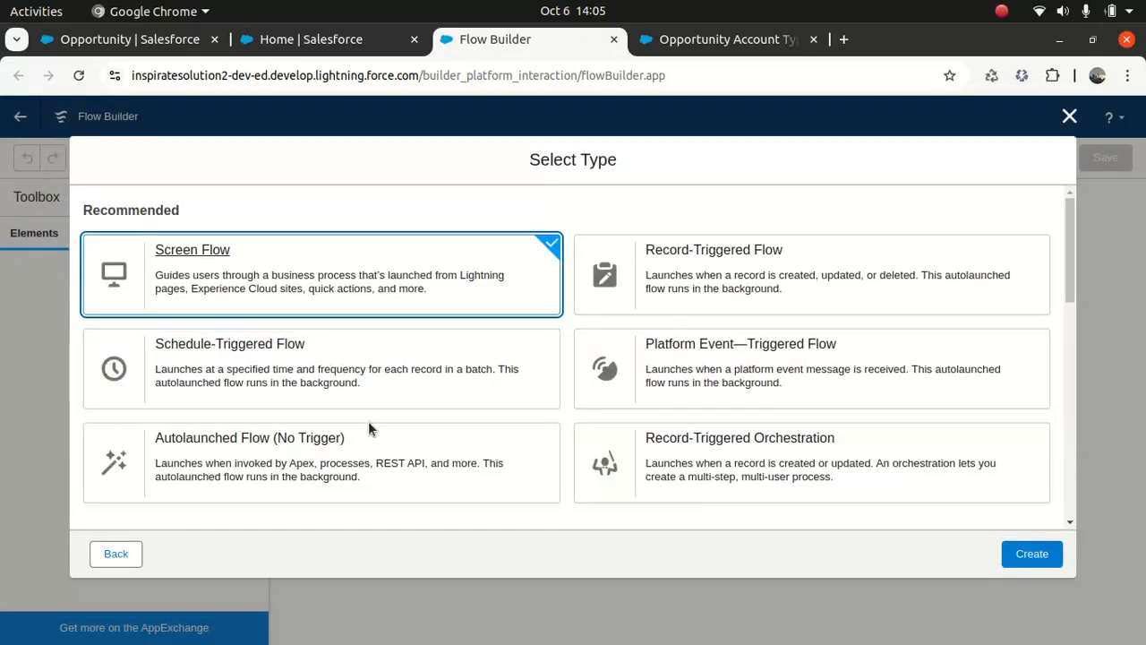
click(278, 460)
click(1033, 554)
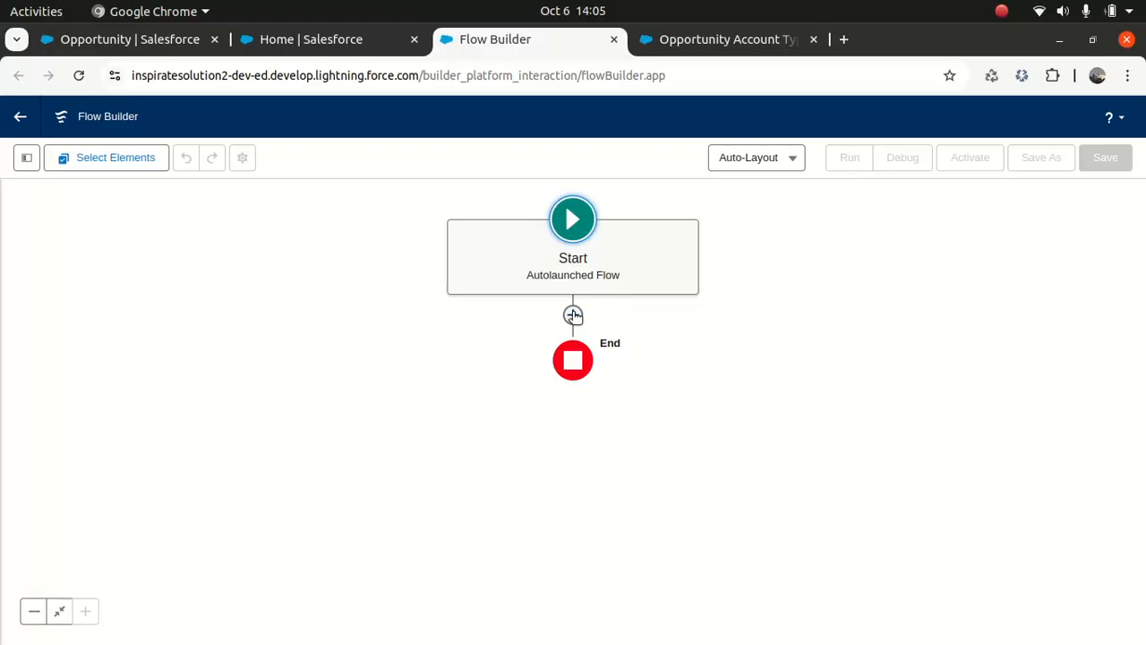
Step: Add a Create Records element labelled "Create task" between Start and End
click(572, 315)
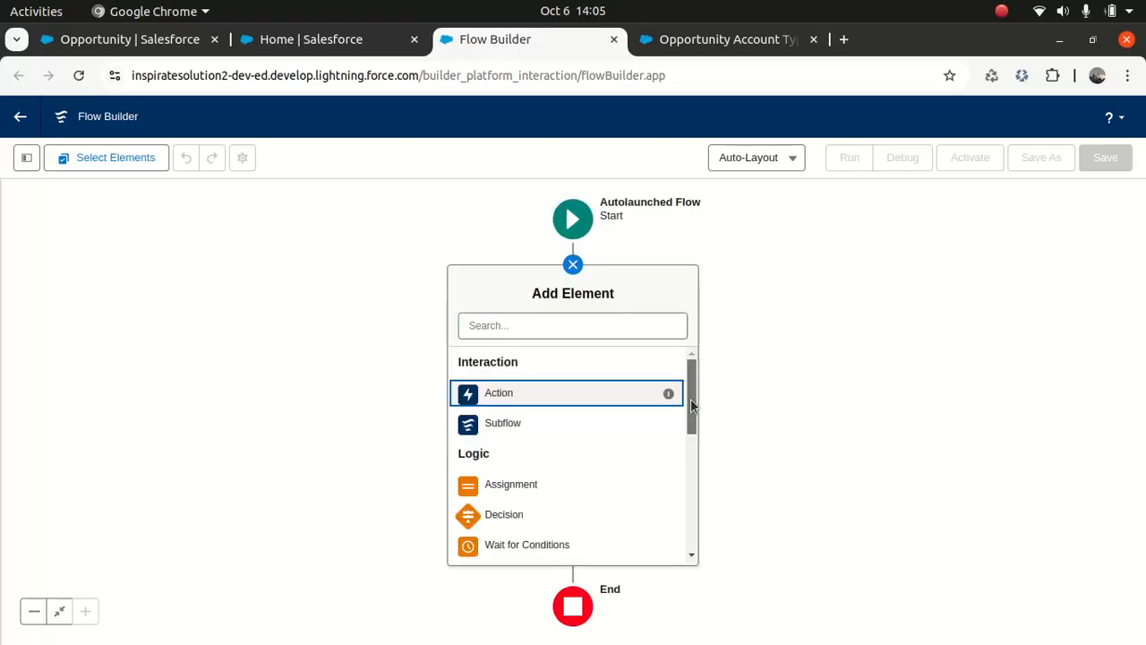
scroll(627, 475, down, 5)
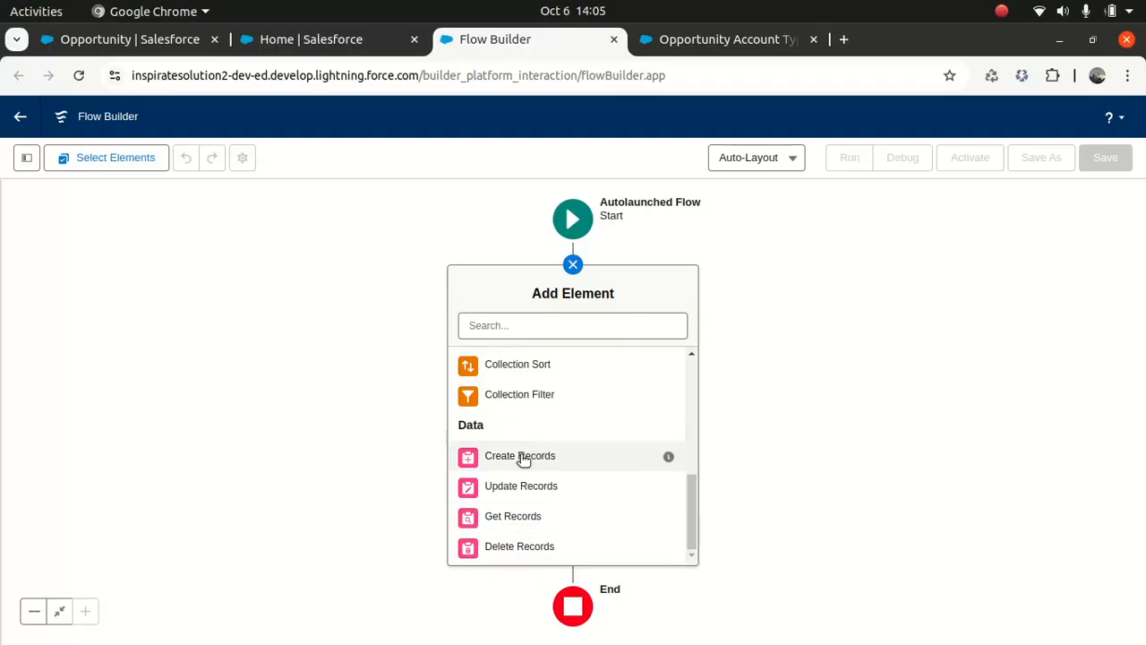
click(524, 456)
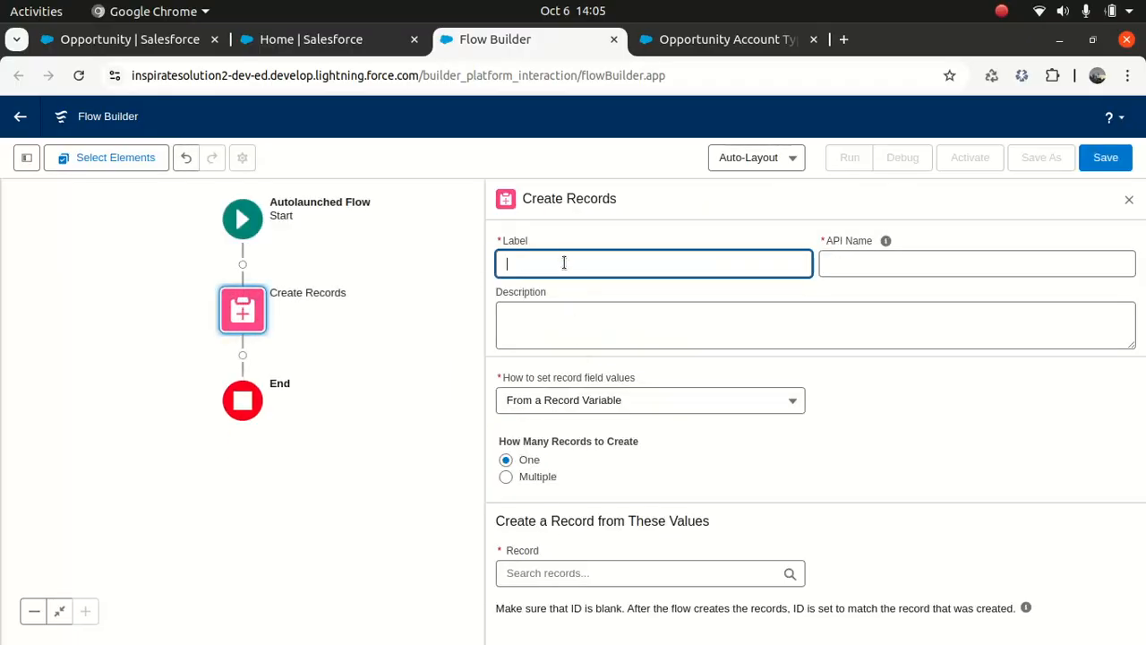
text(Create task)
click(870, 264)
click(1129, 199)
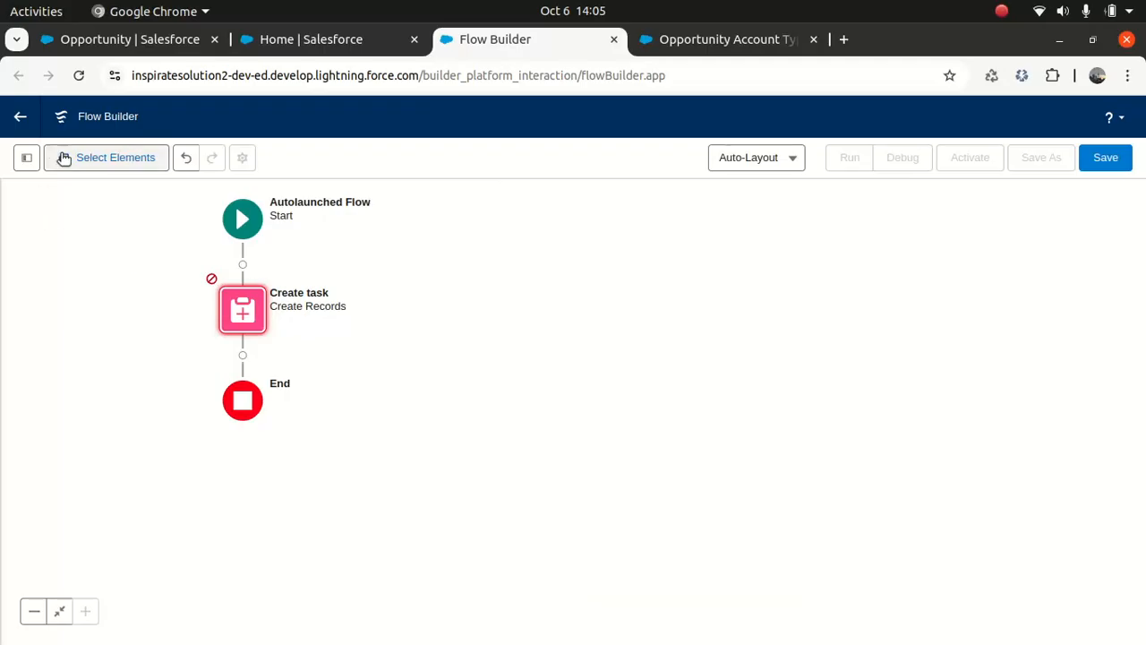
Step: Start a new variable resource with the API name TaskRecord and the description "Single Task Record"
click(26, 157)
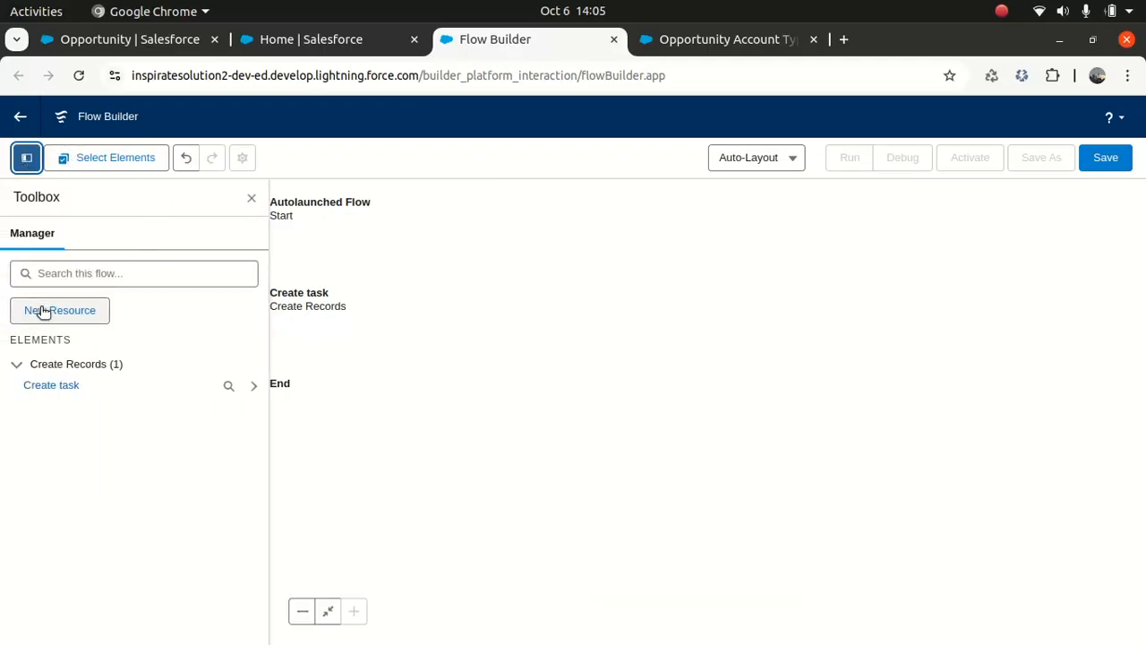
click(42, 310)
click(327, 299)
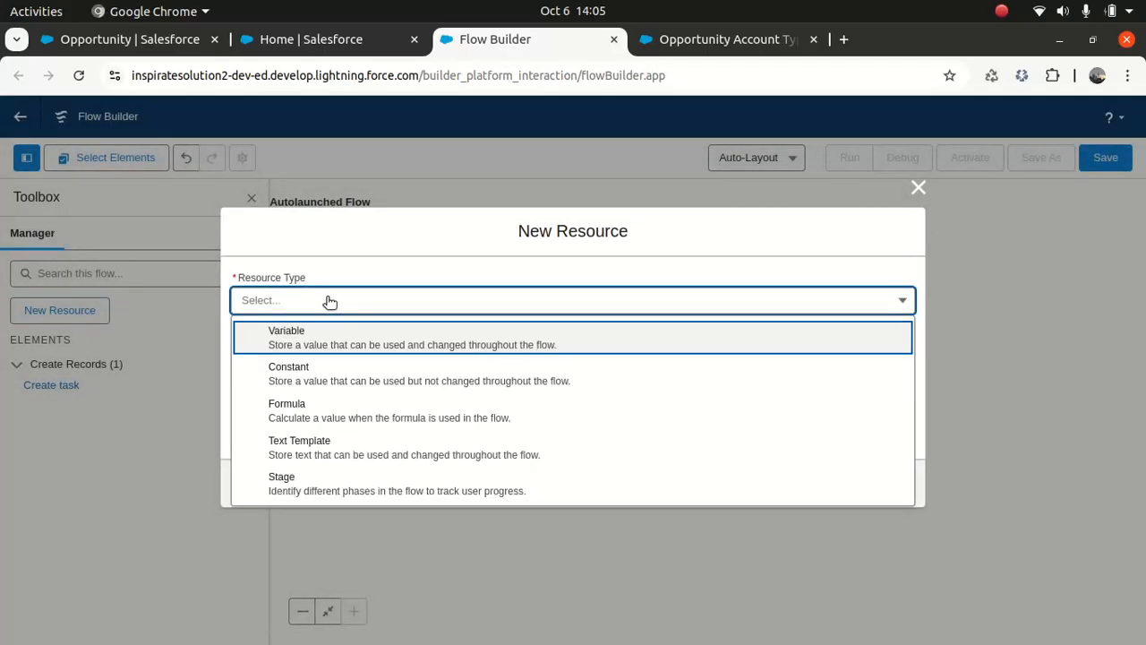
click(300, 335)
click(306, 340)
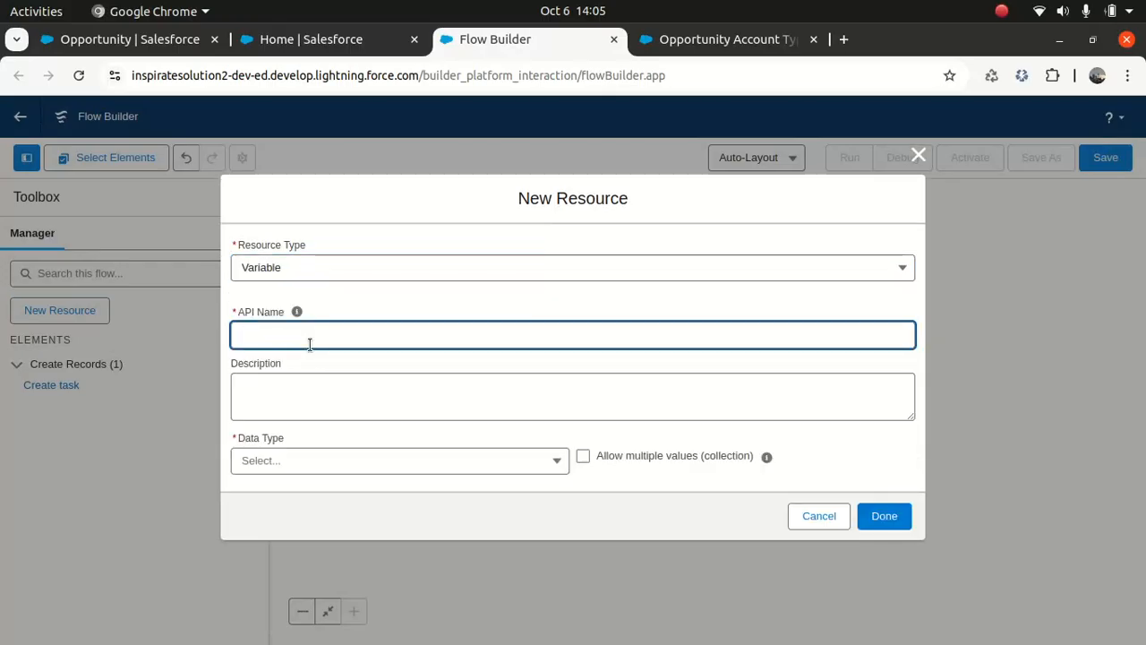
text(Task Record)
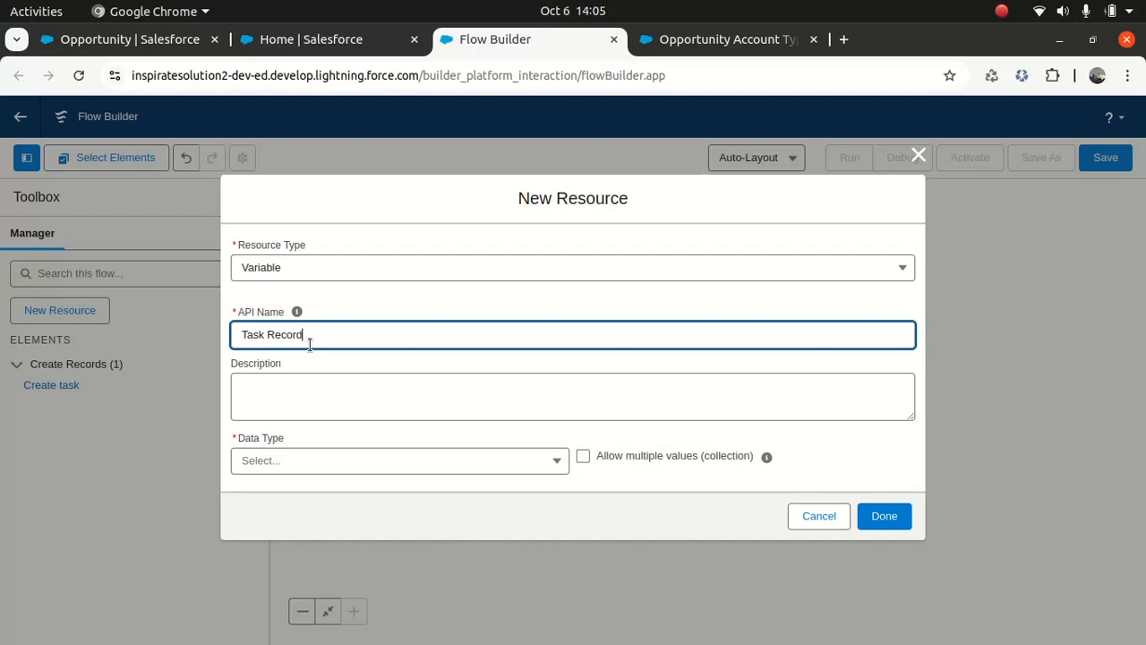
key(Tab)
text(Single)
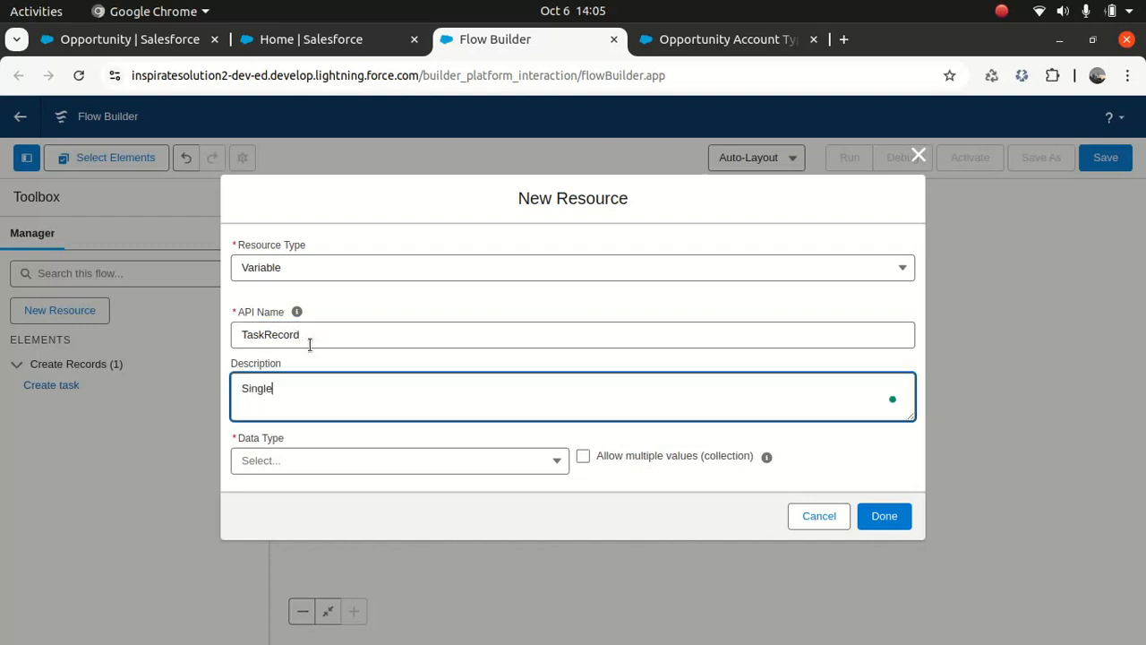
text( Task Record)
key(Tab)
Step: Make the variable a single Record of the Task object, available for input, and finish creating it
click(400, 468)
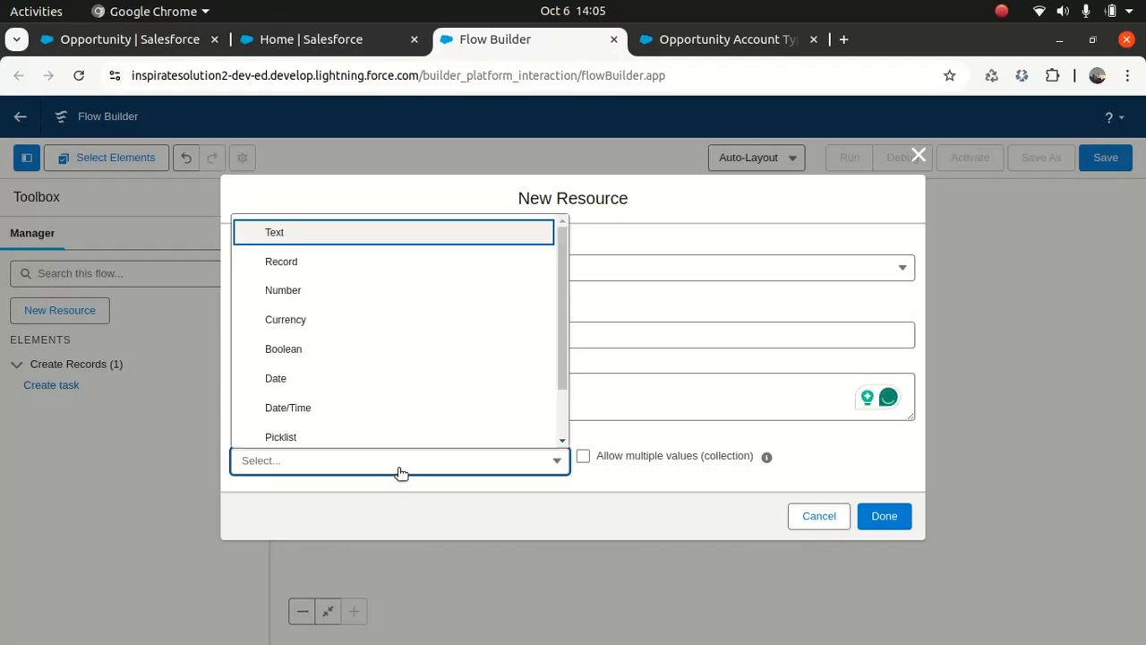
click(309, 263)
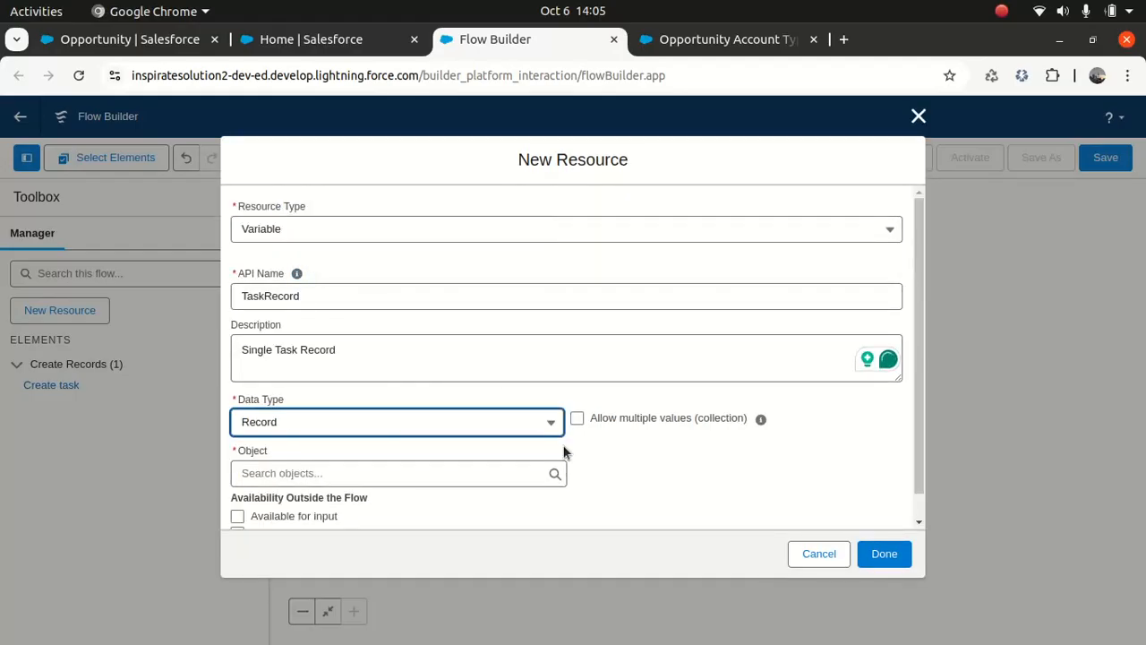
click(463, 475)
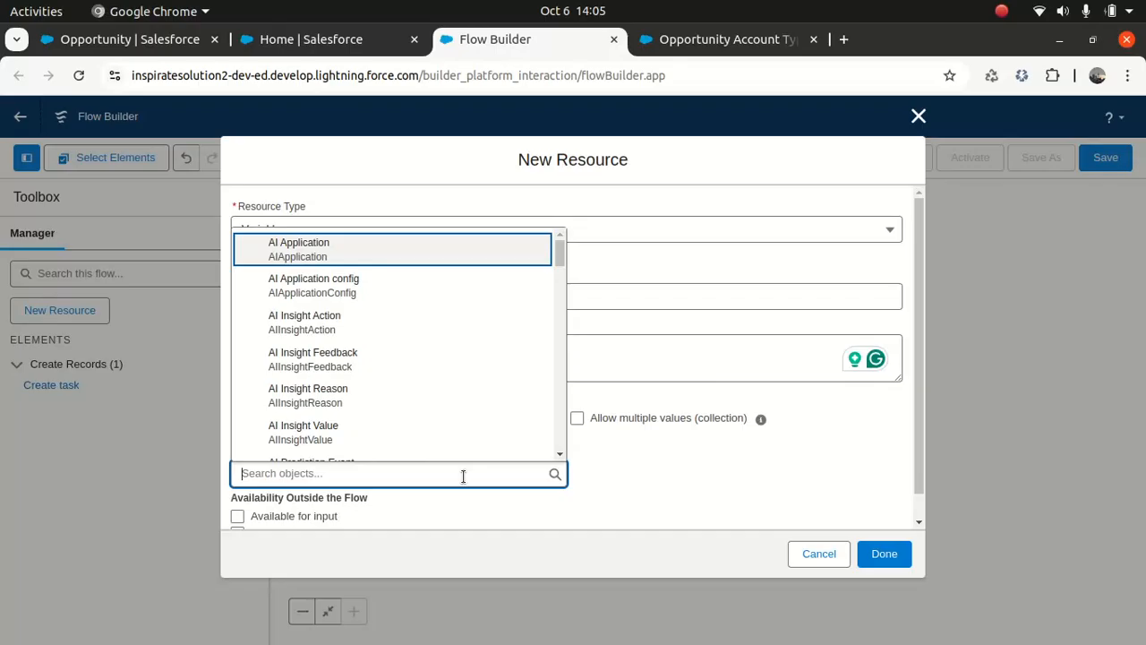
text(task)
click(313, 290)
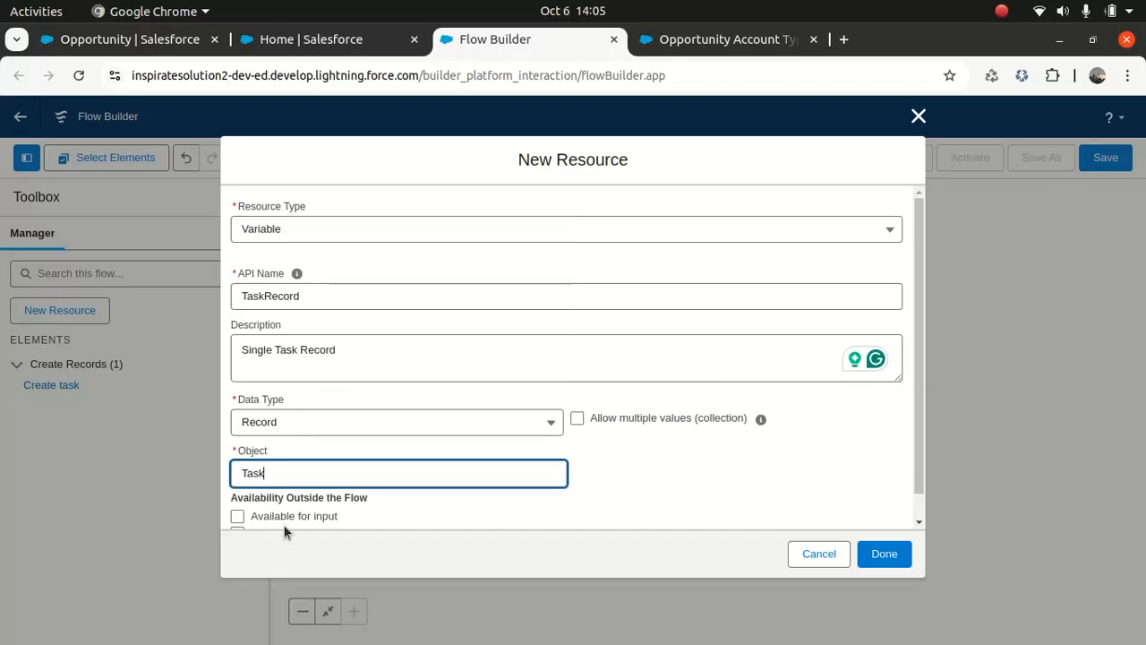
click(237, 518)
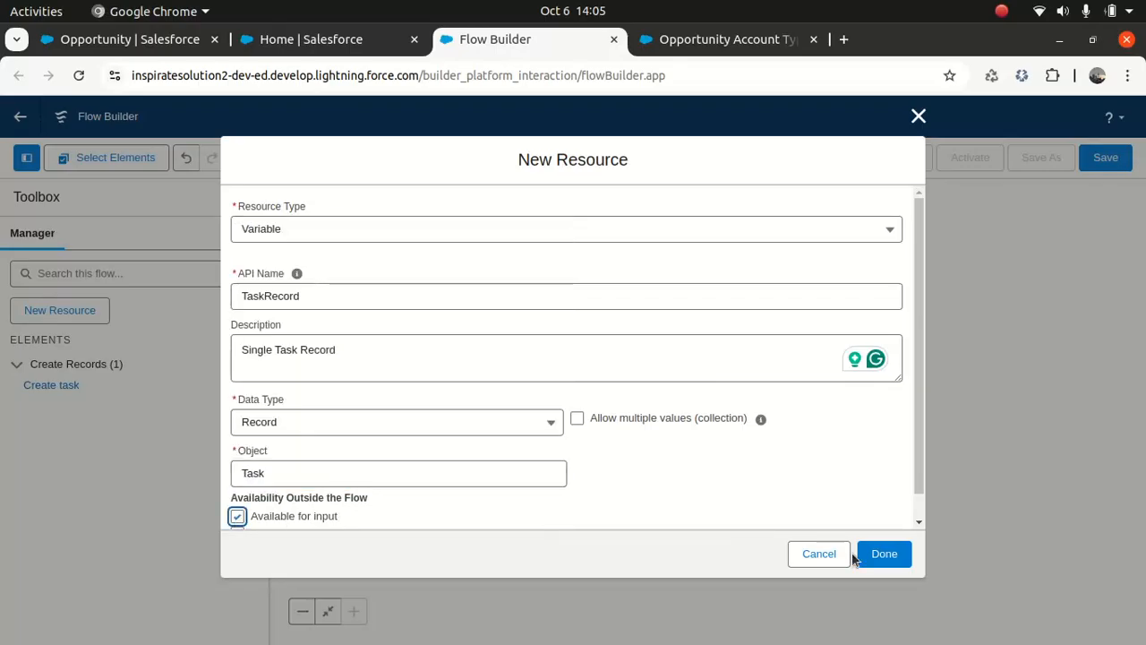
click(889, 554)
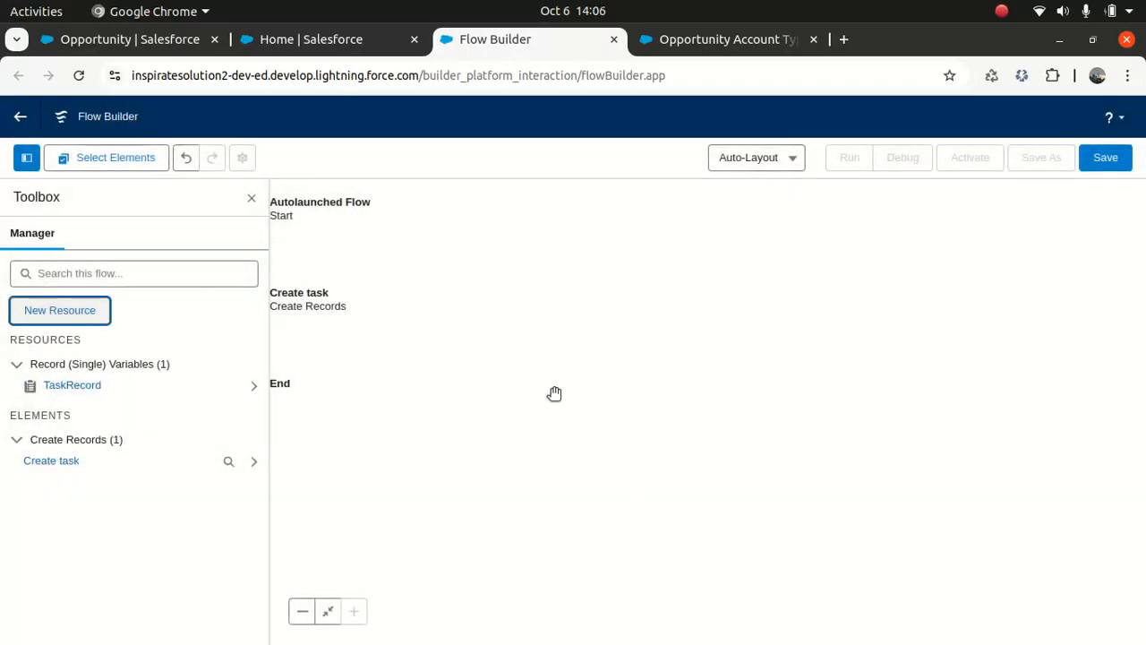
click(252, 197)
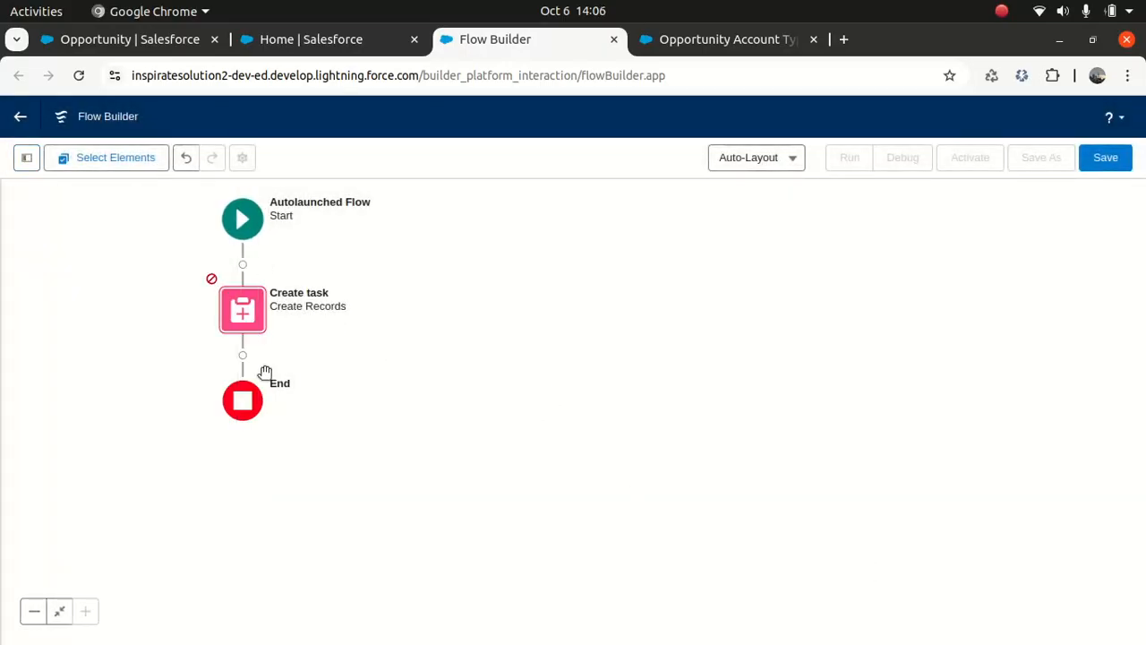
Step: Set the Create task element to create its record from TaskRecord and describe it as "Create task"
click(242, 313)
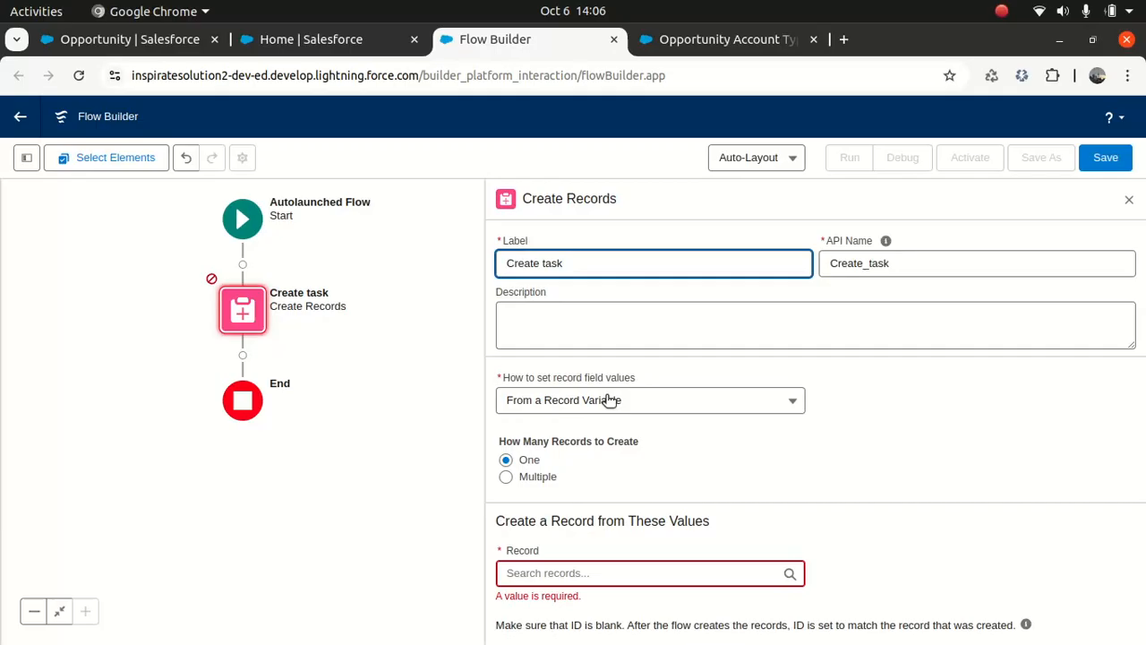
click(564, 573)
text(tas)
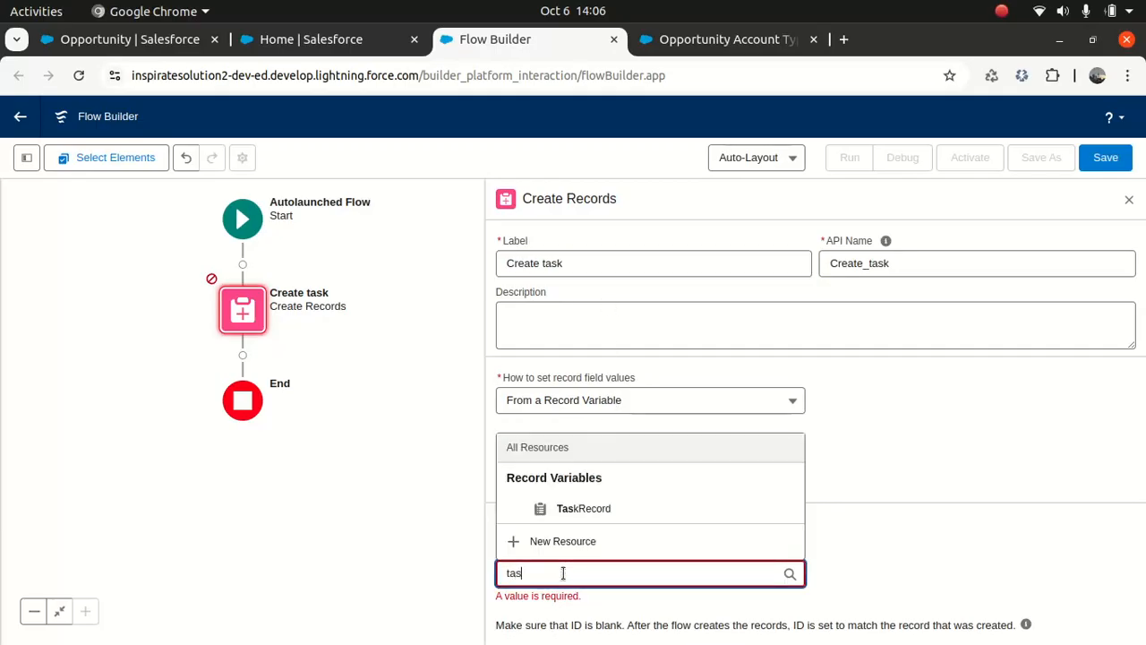
click(607, 509)
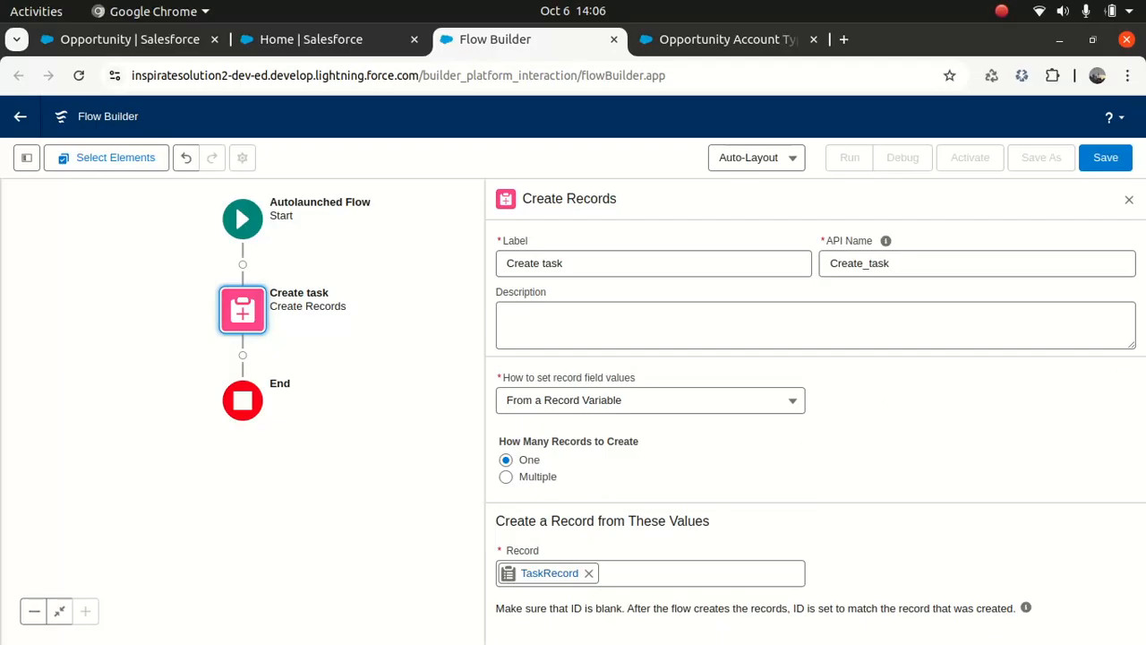
drag(1099, 507, 1069, 393)
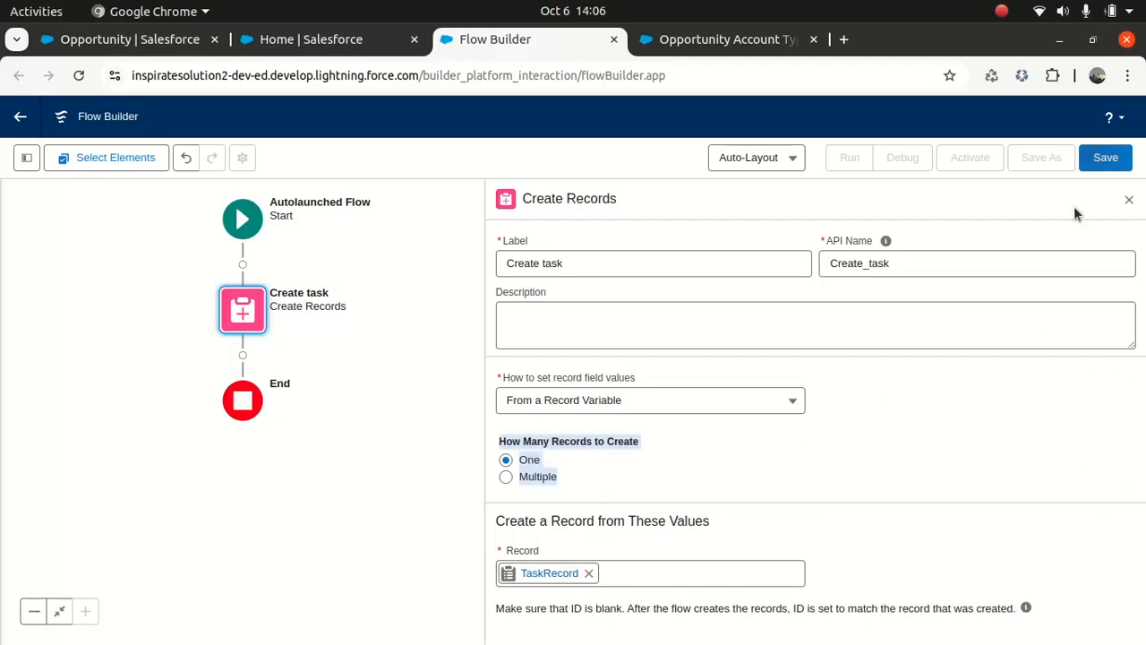
click(847, 328)
text(Create task)
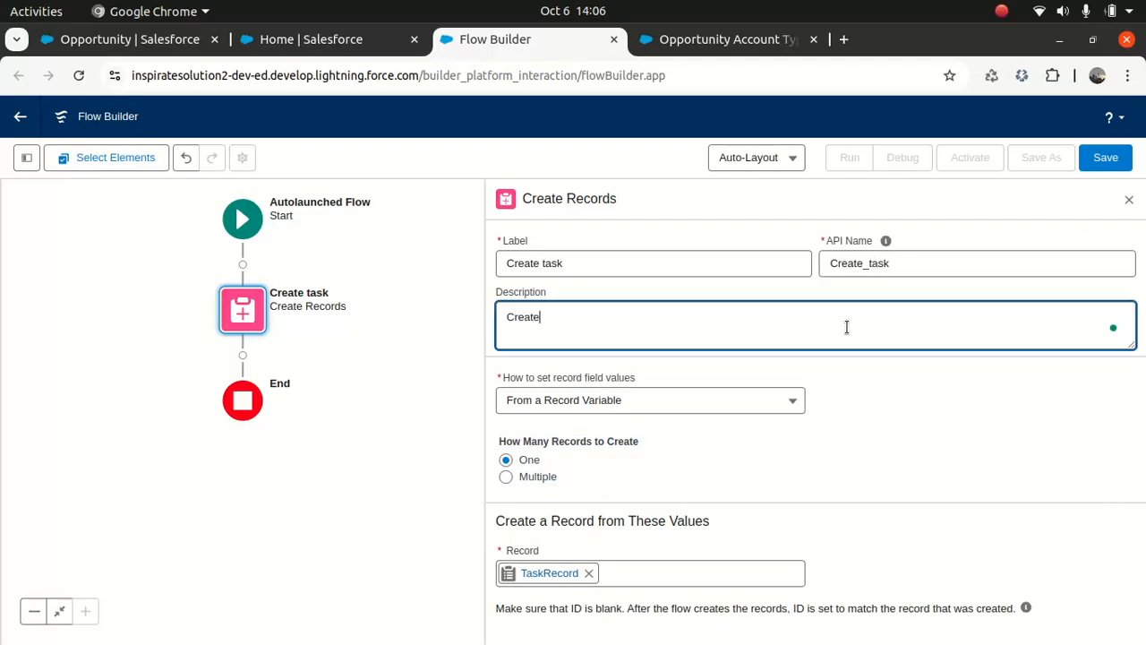
Step: Save the flow as "Create Task Subflow" with the same text as its description, and activate it
click(1104, 157)
click(460, 314)
text(Create Task Subflow)
key(Tab)
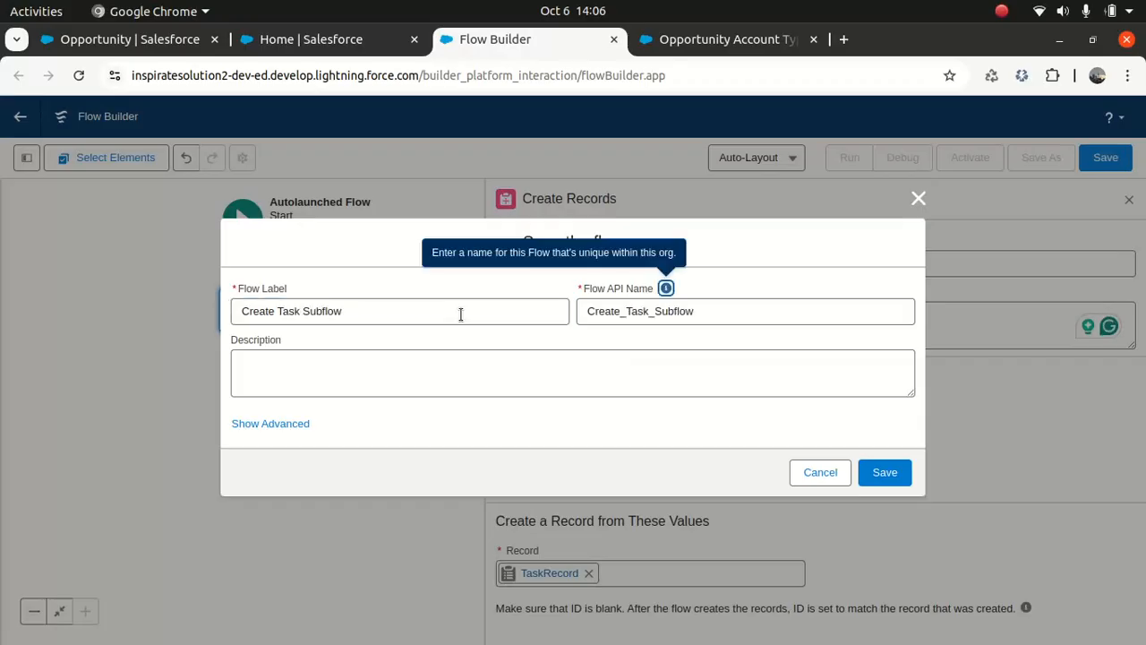
click(431, 315)
triple_click(431, 315)
key(ctrl+c)
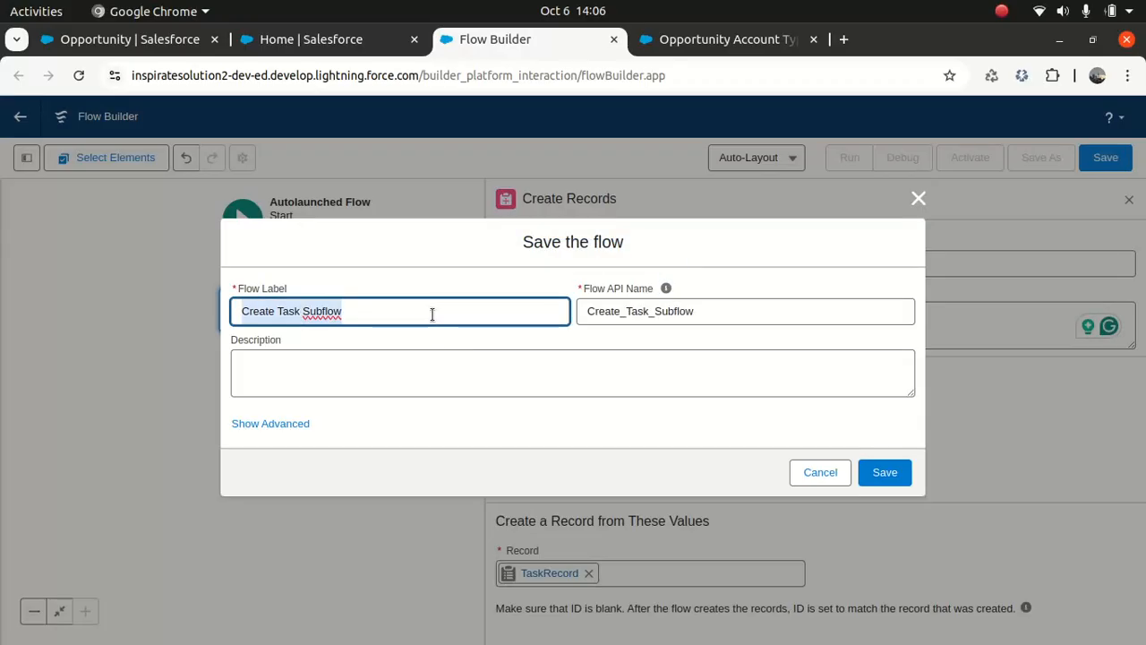
click(380, 377)
key(ctrl+v)
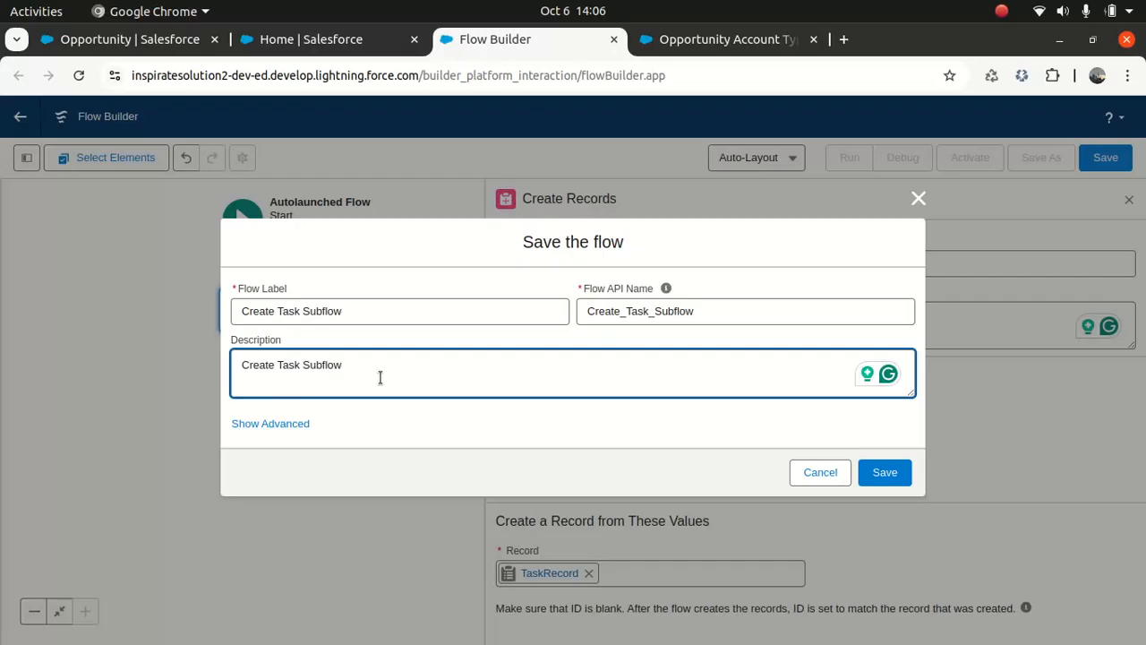
click(884, 472)
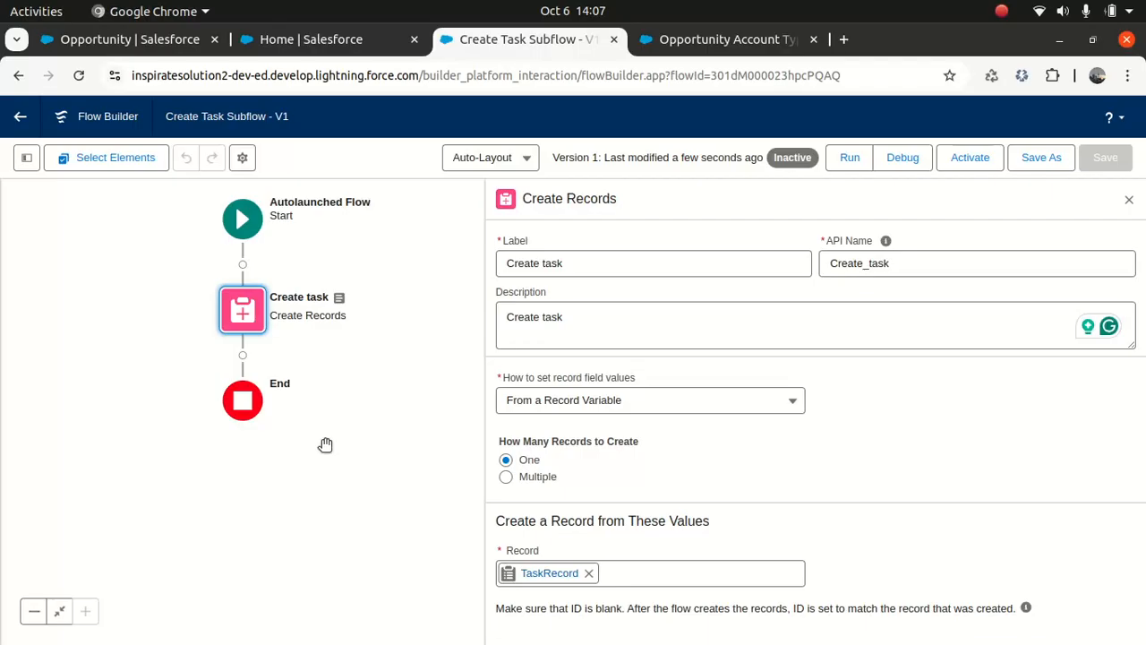
click(974, 158)
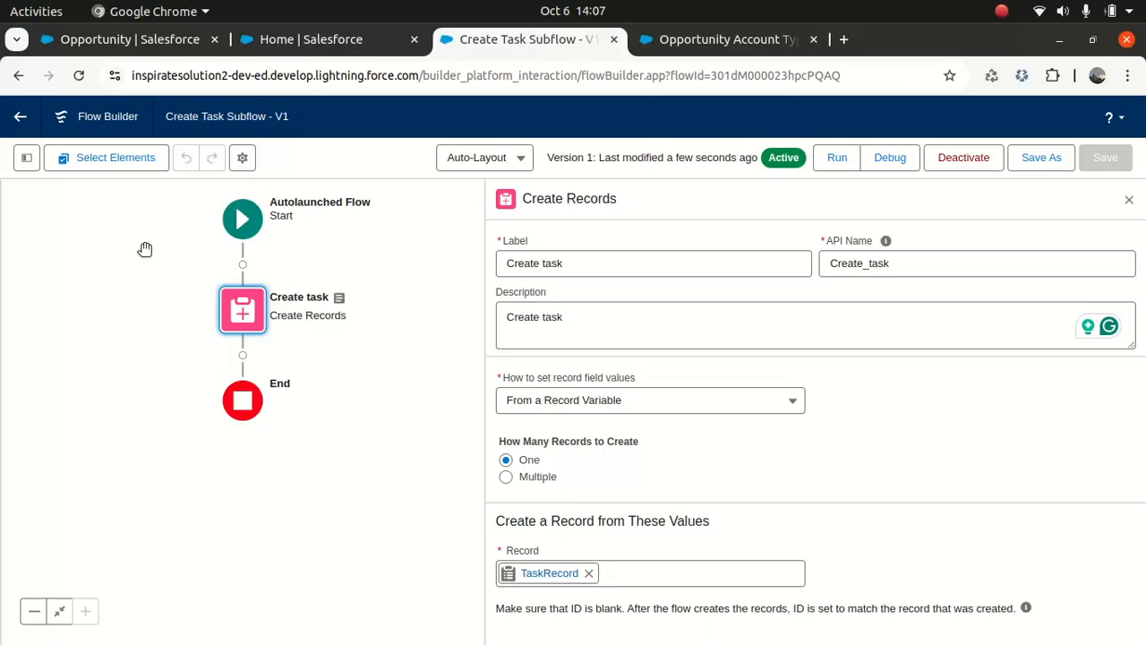
Step: Return to the Opportunity object's Flow Triggers list and reload it
click(248, 37)
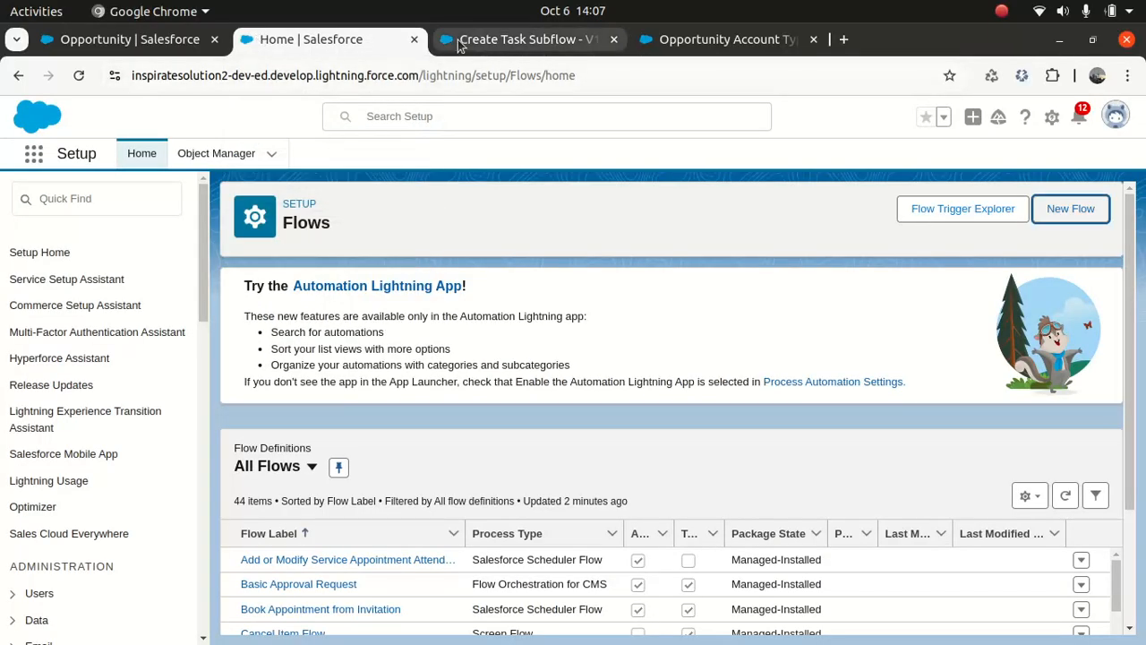
click(180, 39)
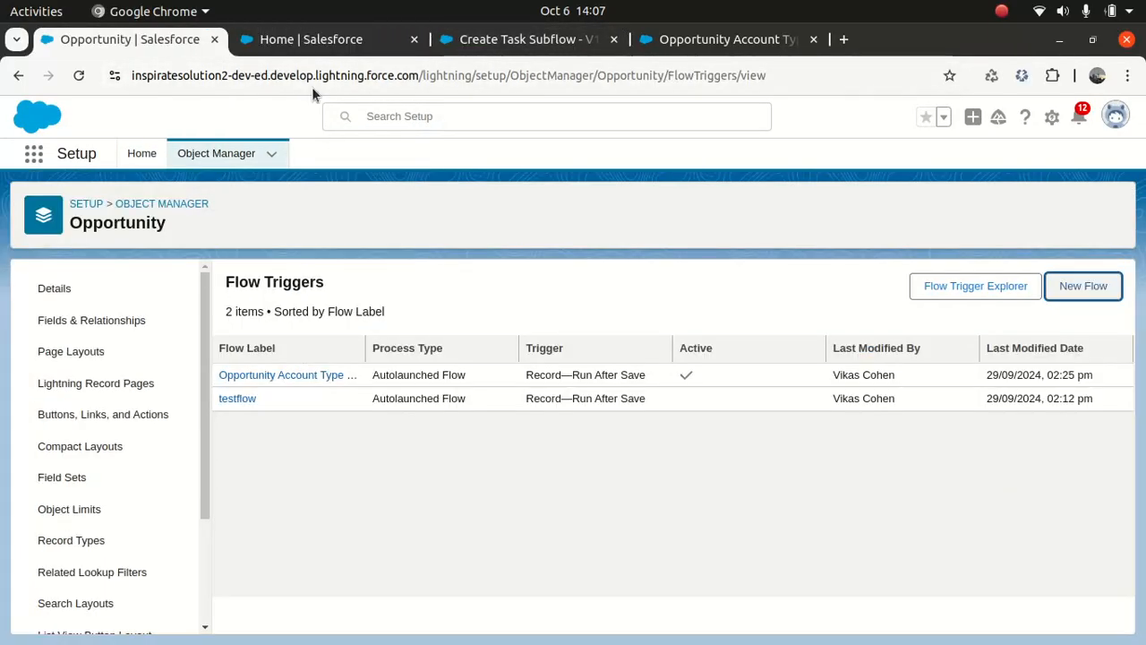
click(335, 77)
key(Return)
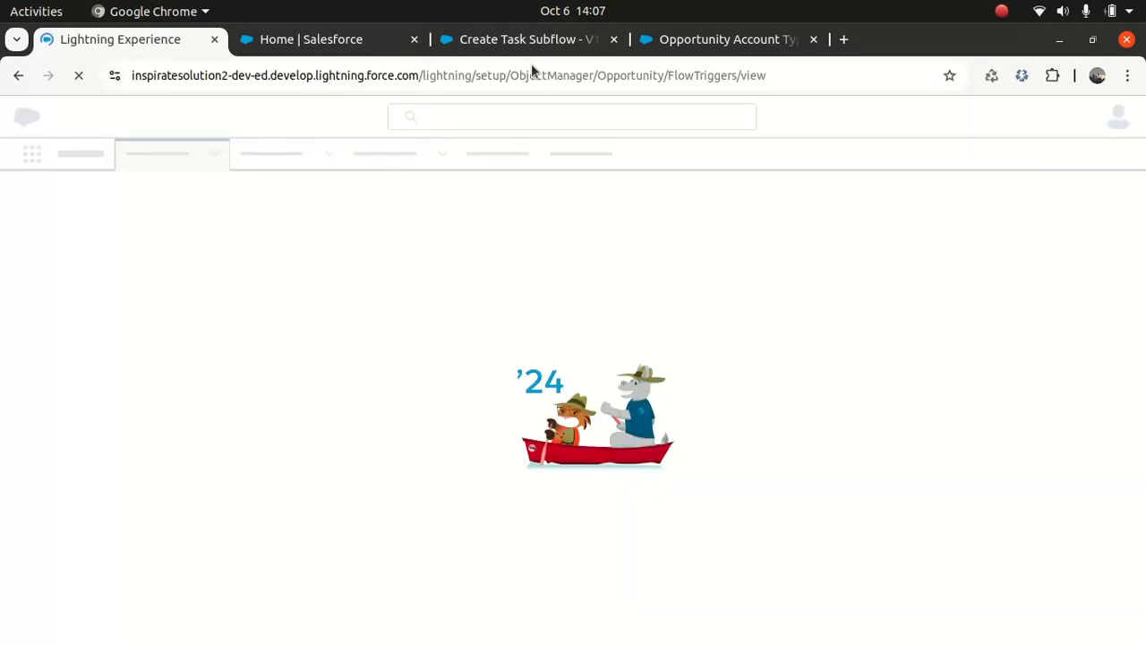
click(530, 39)
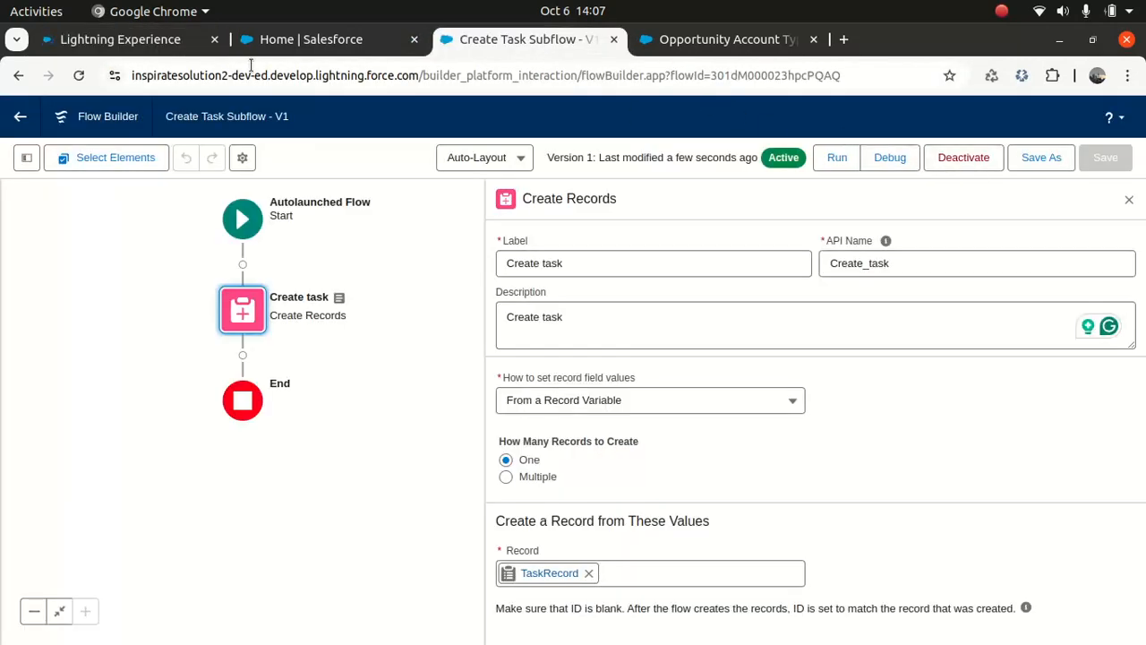
triple_click(599, 263)
click(134, 39)
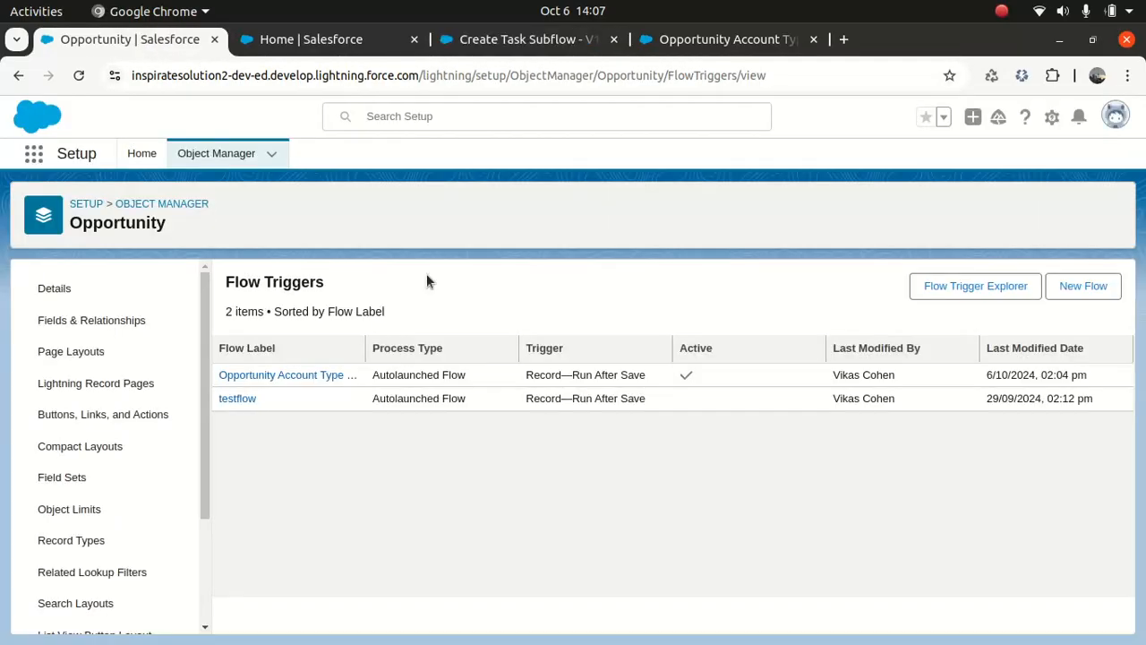
Step: Open version 2 of the Opportunity Account Type Update flow from the list and deactivate it
click(254, 351)
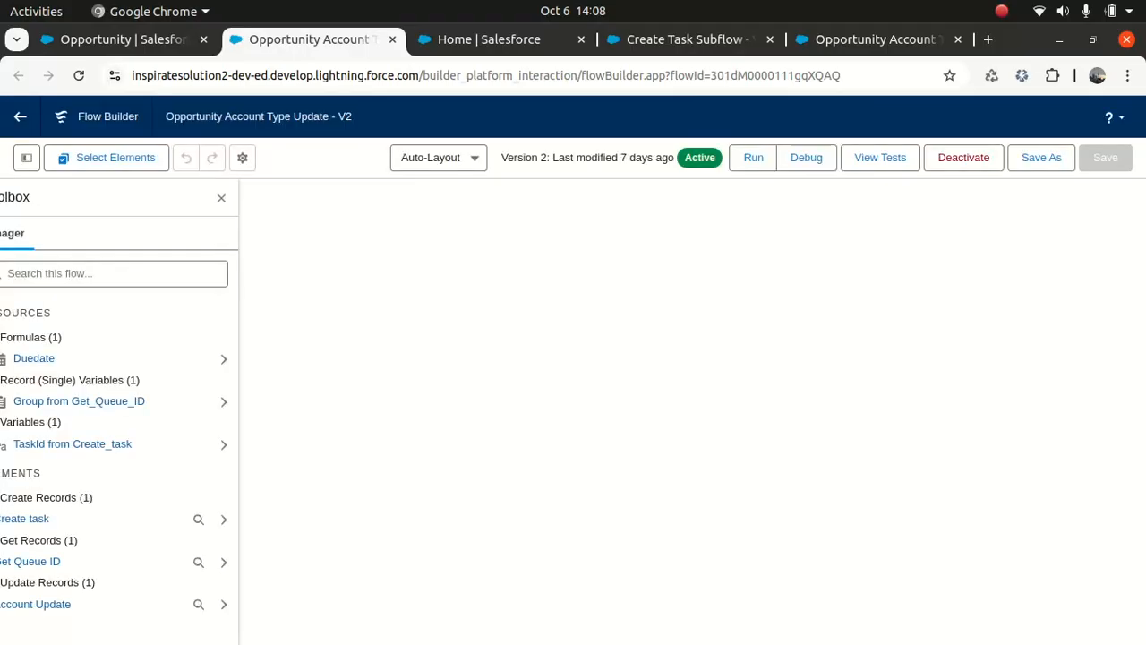
drag(860, 484, 819, 361)
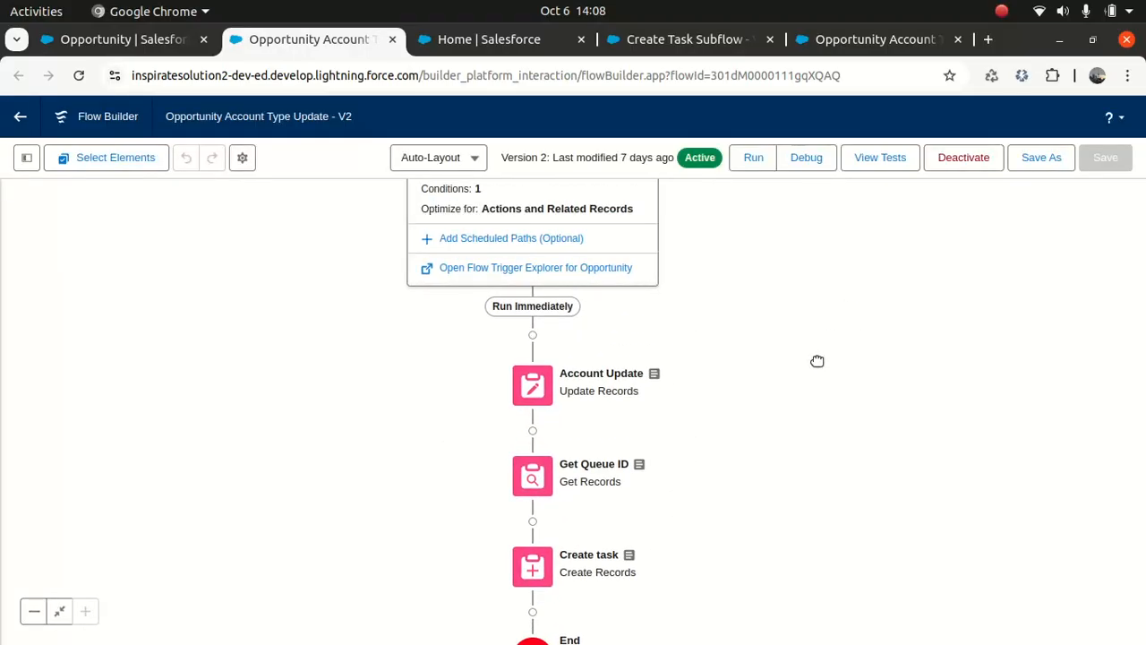
click(976, 158)
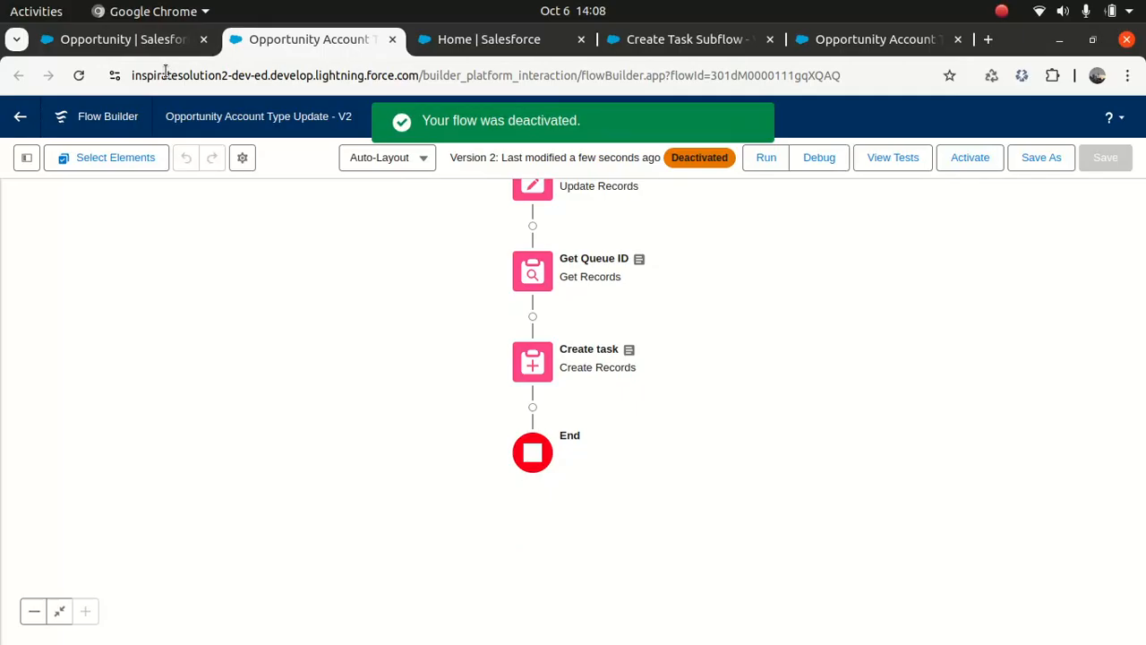
Step: Go back to Setup, search for "flow" and open the Flows page
click(148, 39)
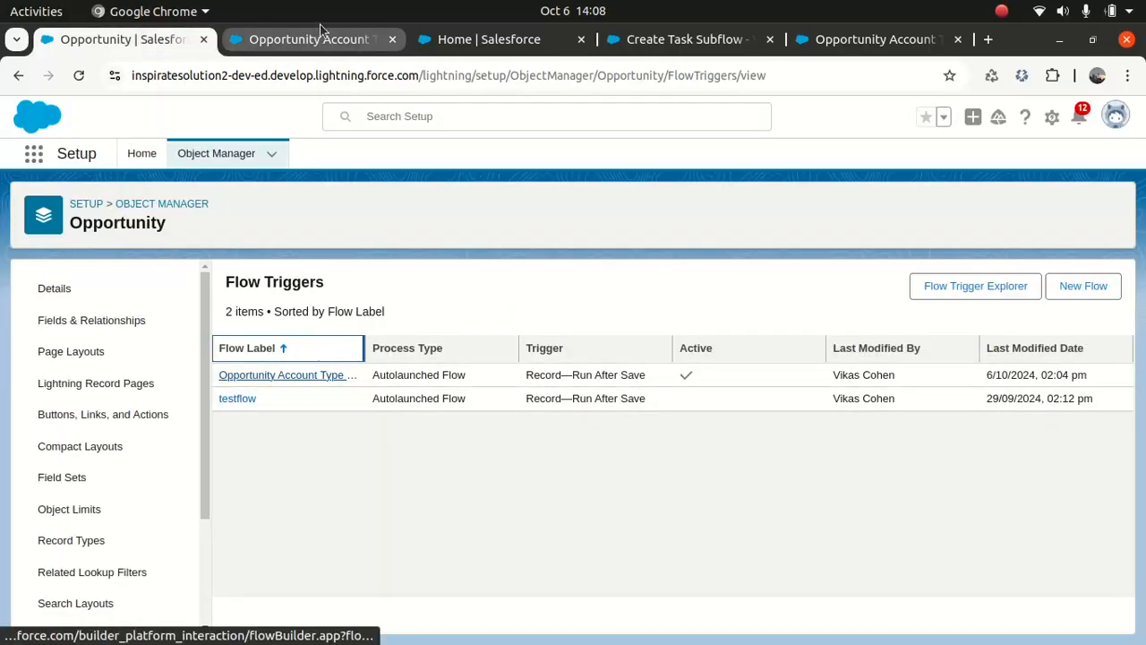
click(90, 204)
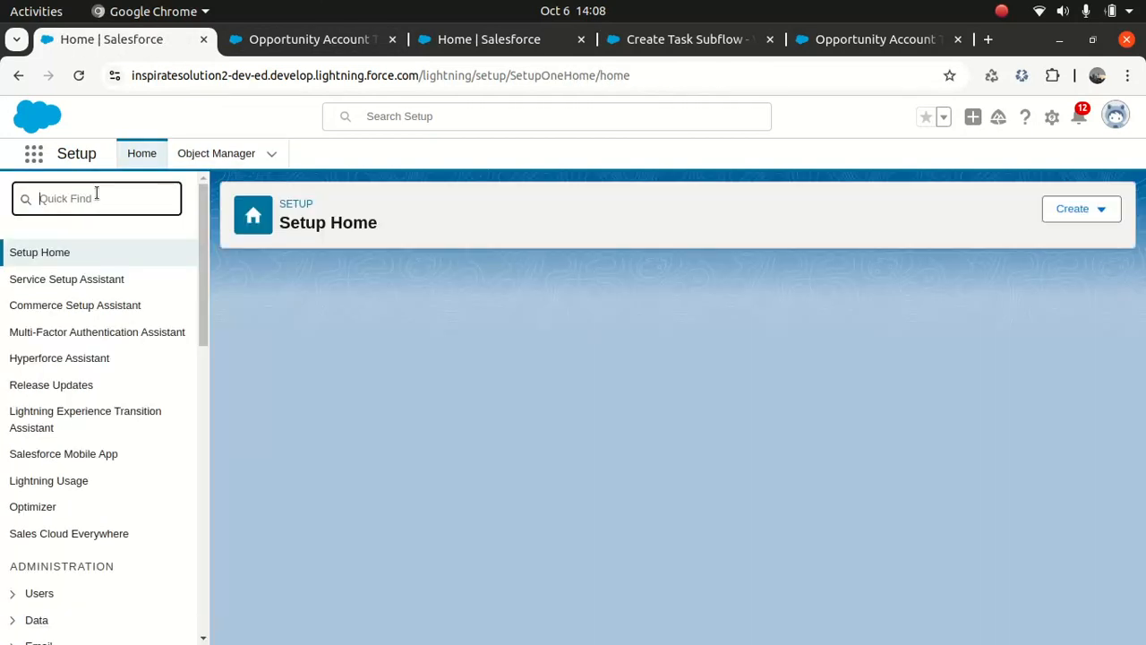
text(flow)
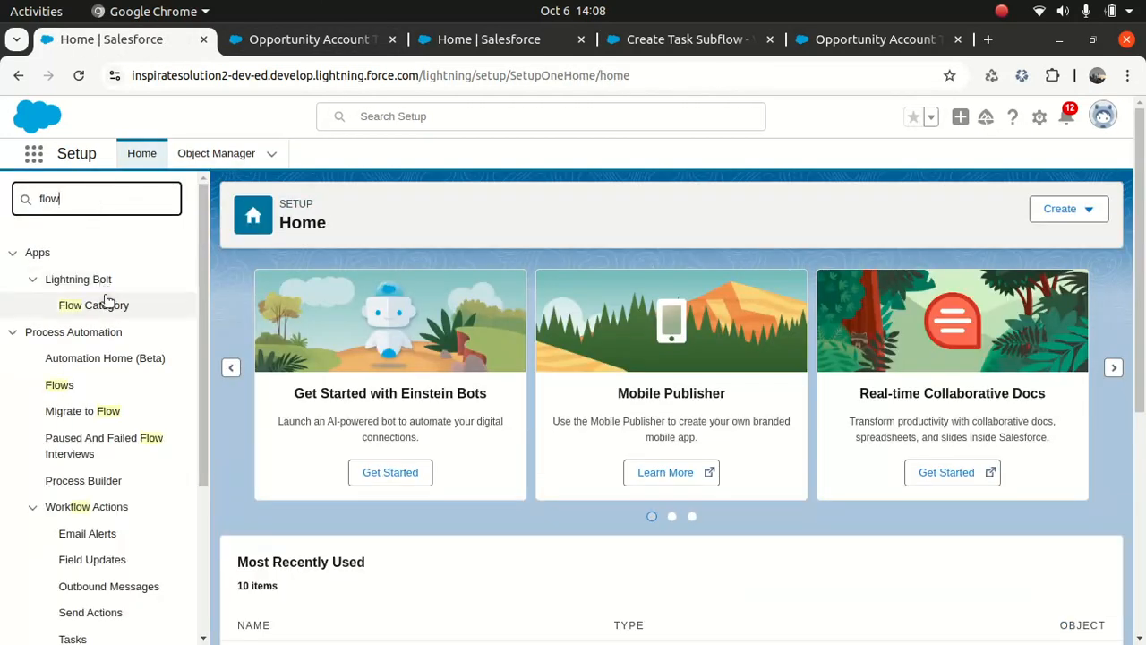
click(59, 386)
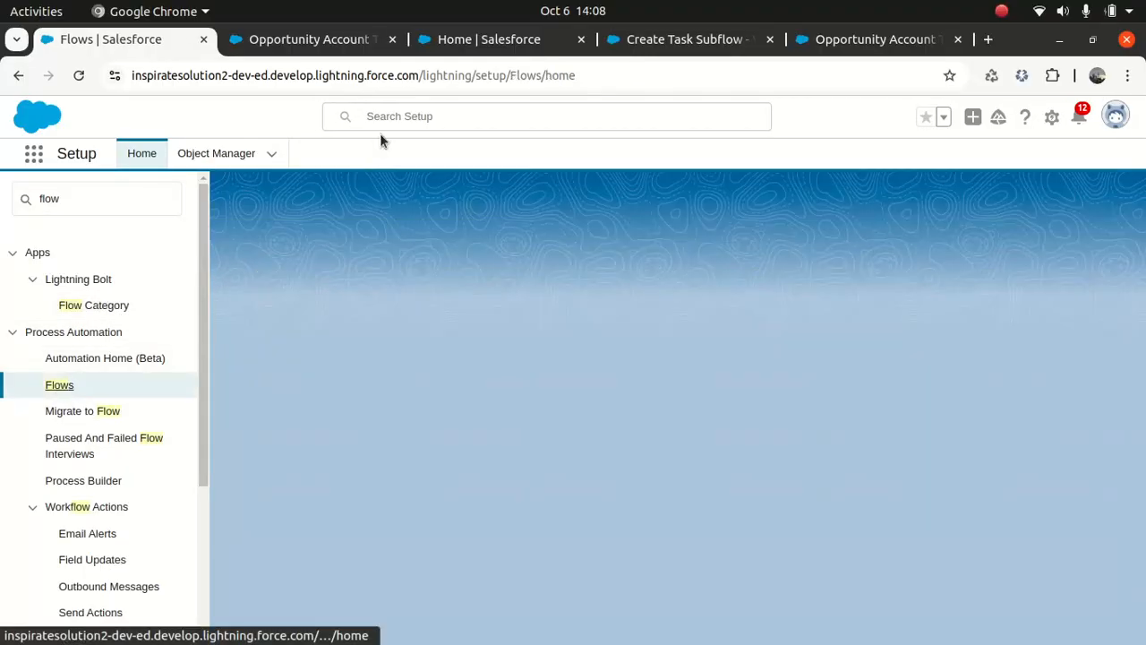
Step: Switch to version 3 of the Opportunity Account Type Update flow and reload it in Flow Builder
click(304, 45)
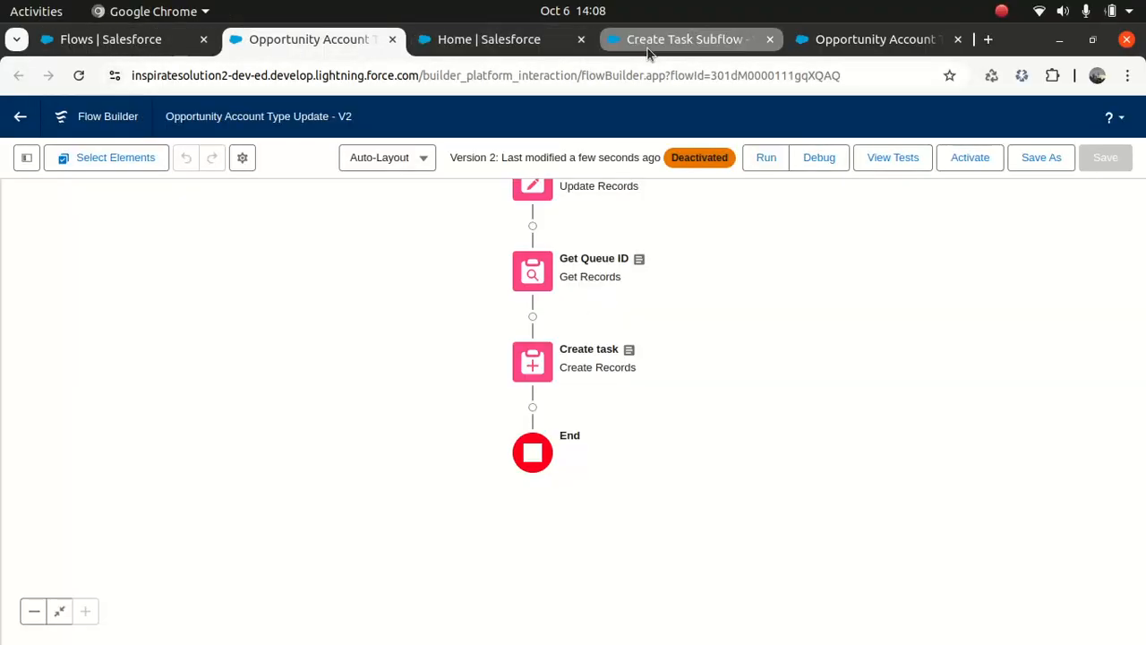
click(918, 45)
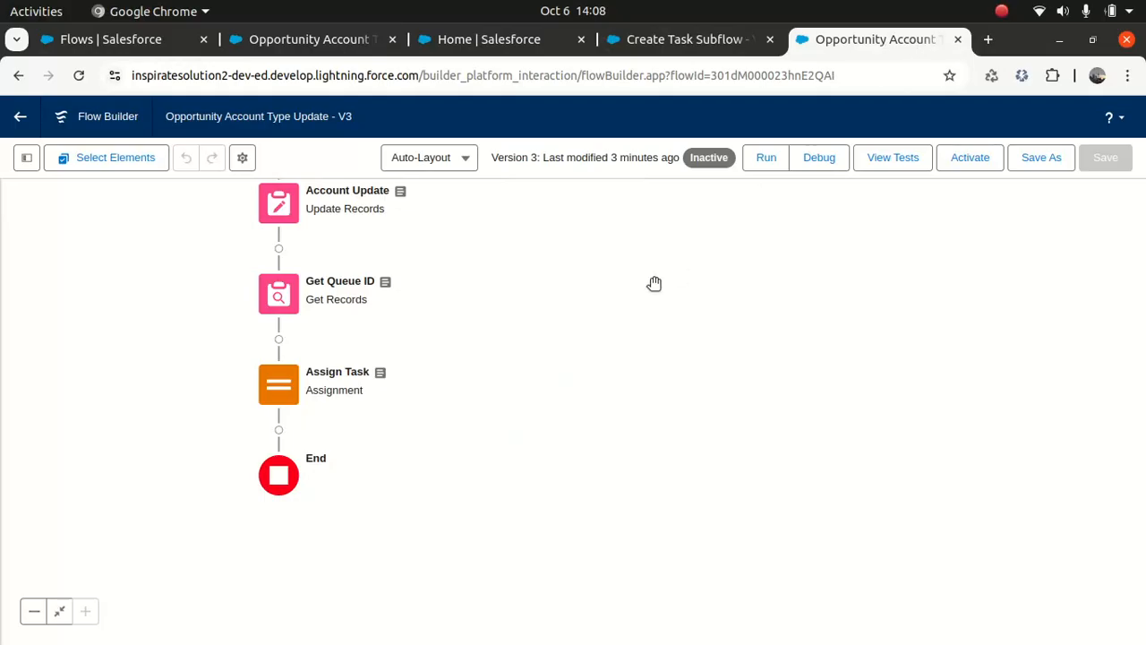
click(600, 77)
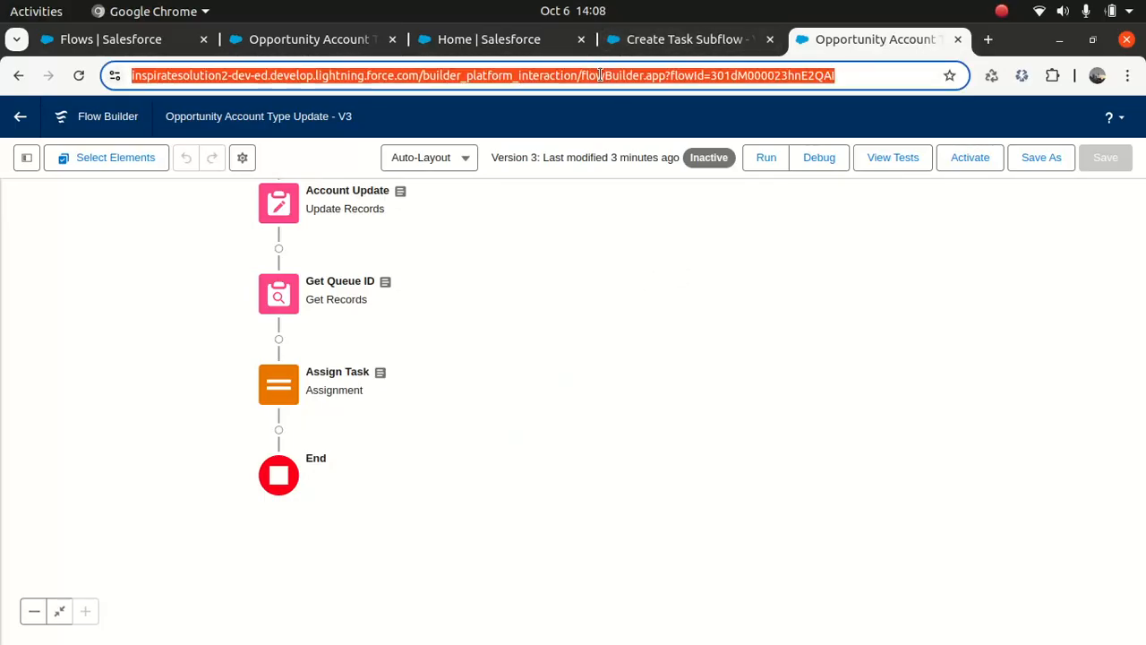
key(Return)
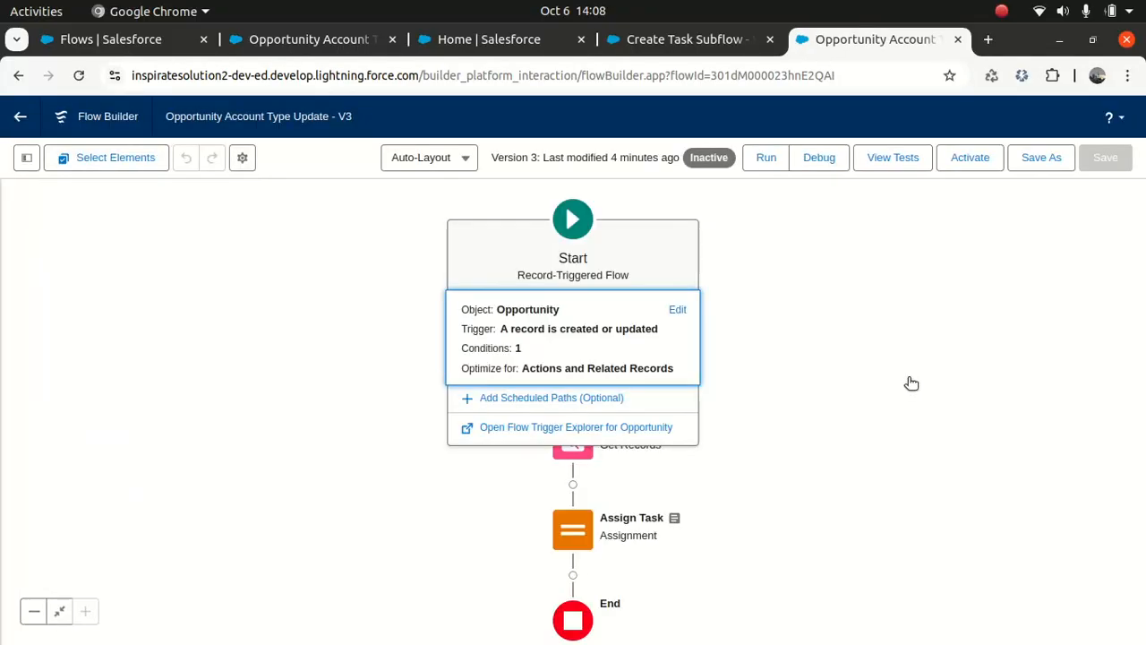
Step: Add a Subflow element after Assign Task that references Create Task Subflow
drag(914, 496, 872, 263)
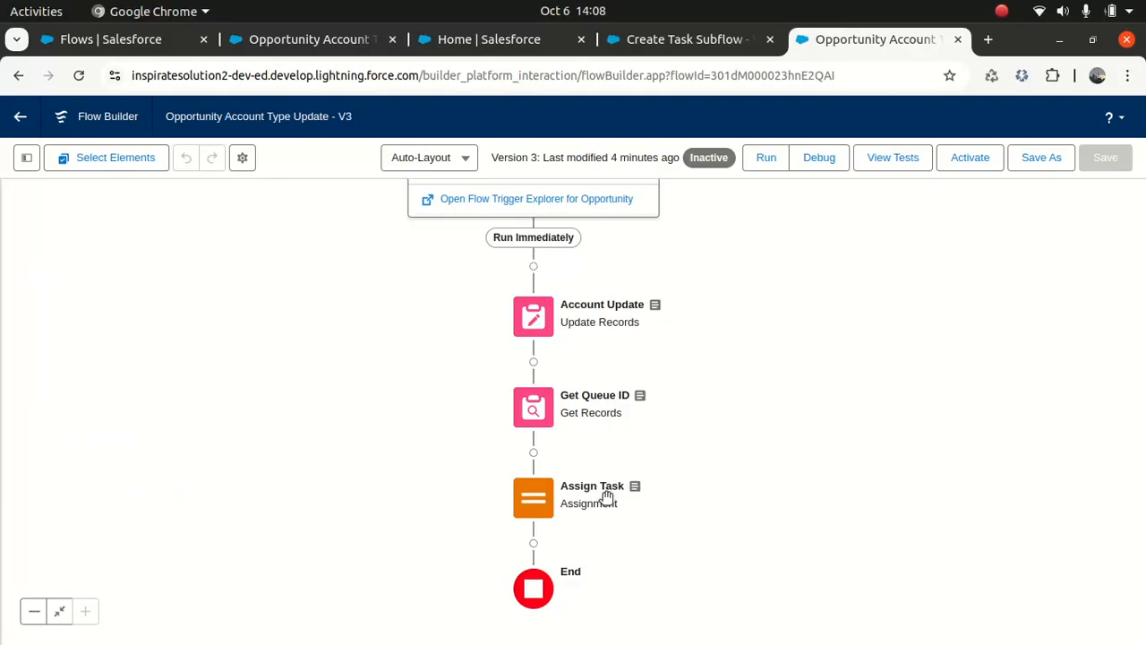
click(532, 544)
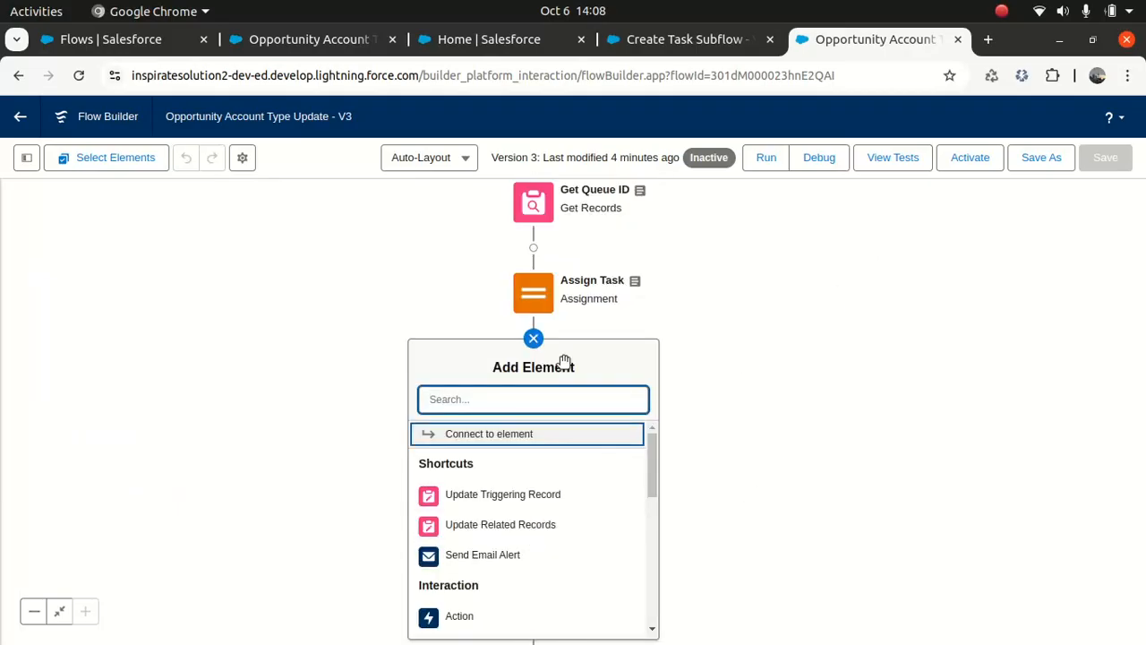
text(sub)
click(471, 437)
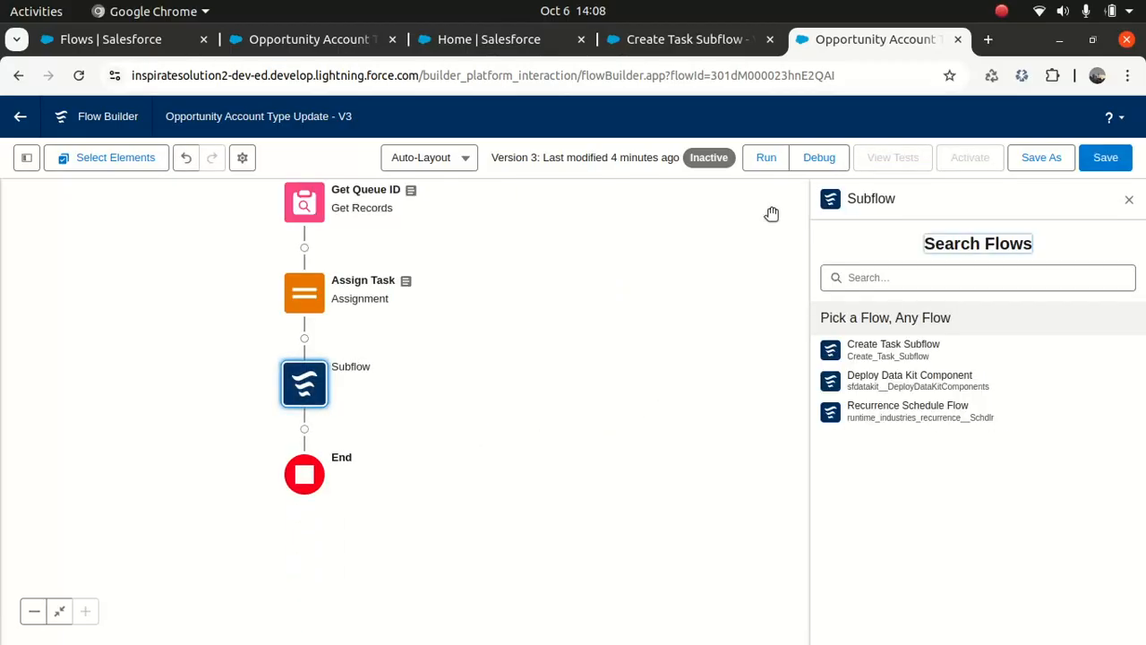
click(867, 354)
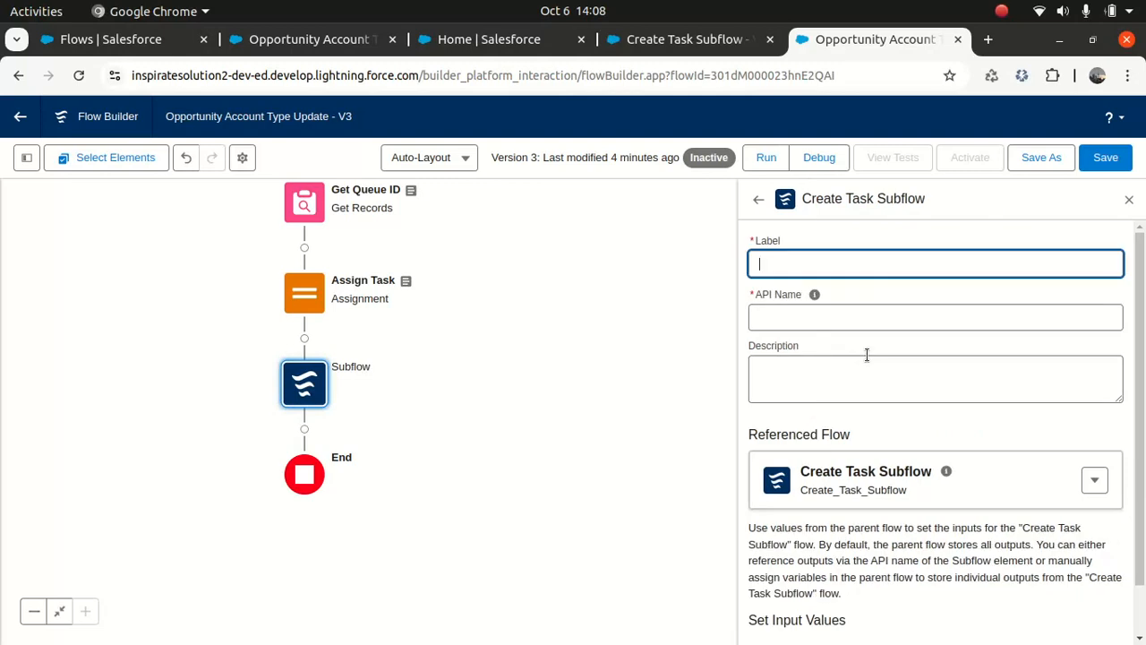
Step: Label the subflow element "Create Task" and give it the description "Create Task"
text(C)
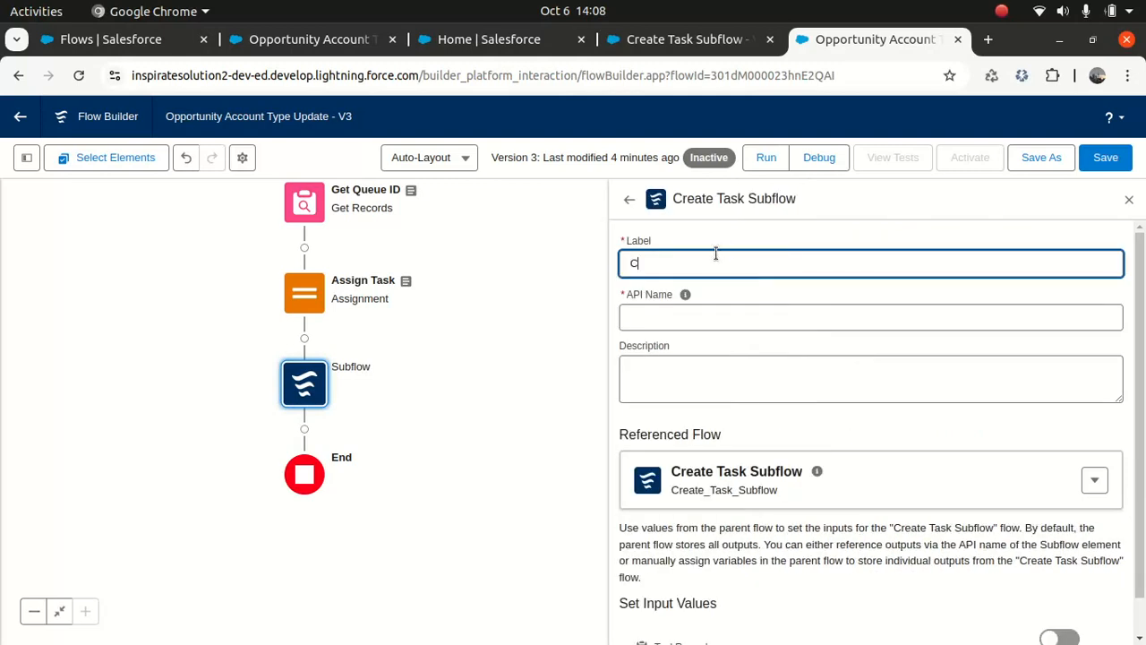
text(reate Task)
key(Tab)
click(697, 379)
text(Create Task)
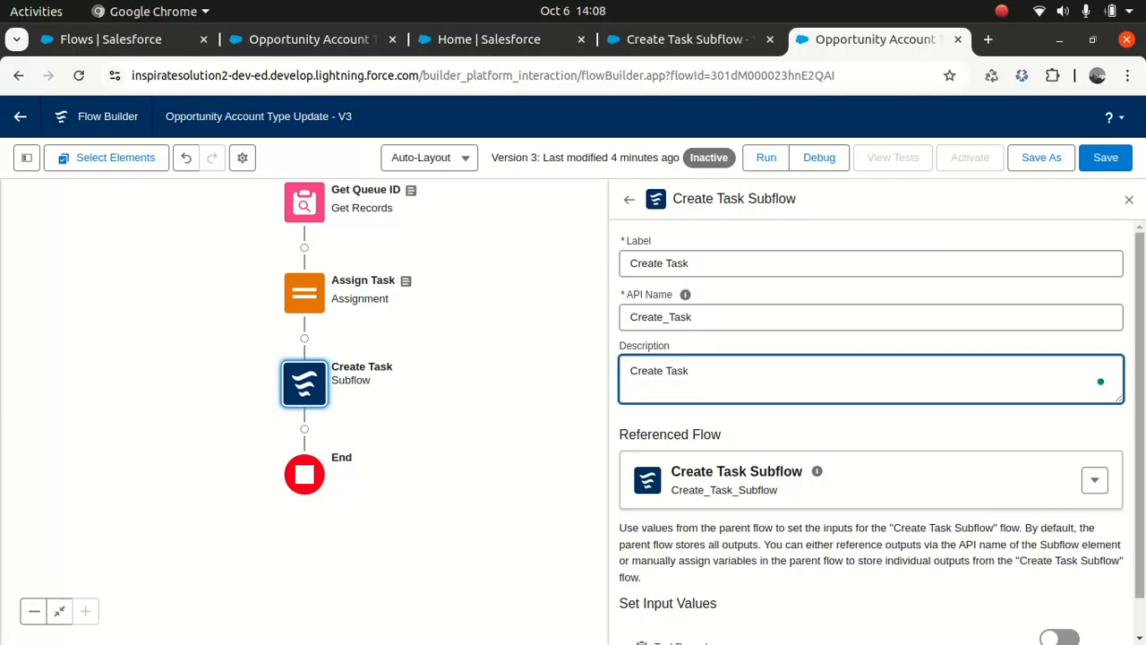
Step: Include the subflow's TaskRecord input and set its value to the parent flow's TaskRecord variable
scroll(1116, 486, down, 1)
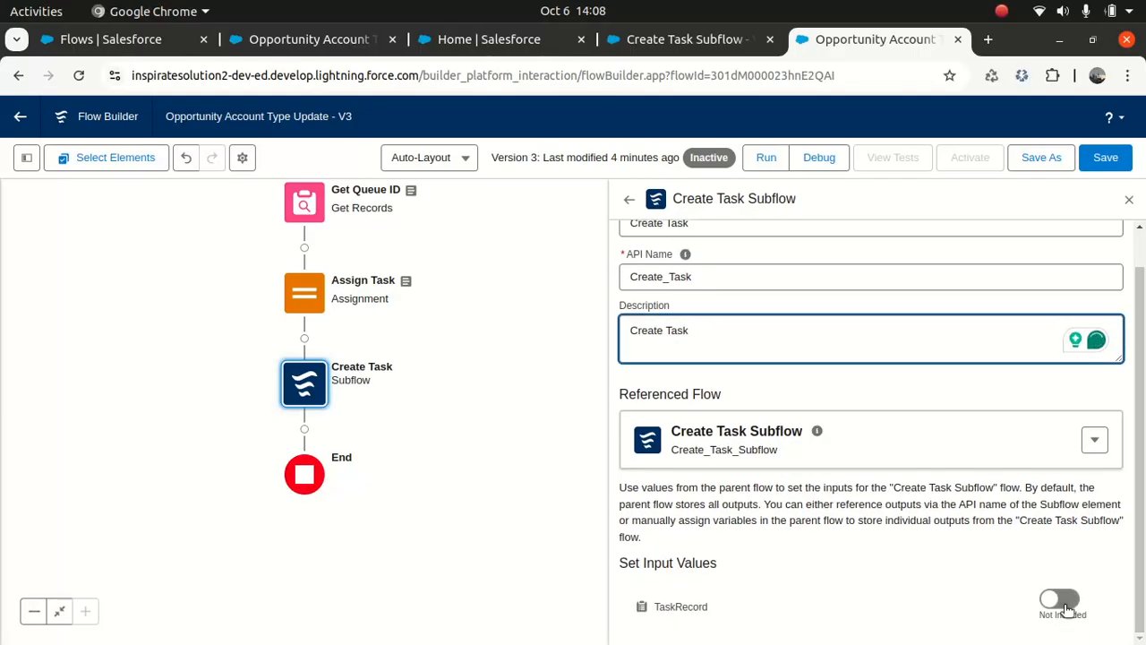
click(1066, 607)
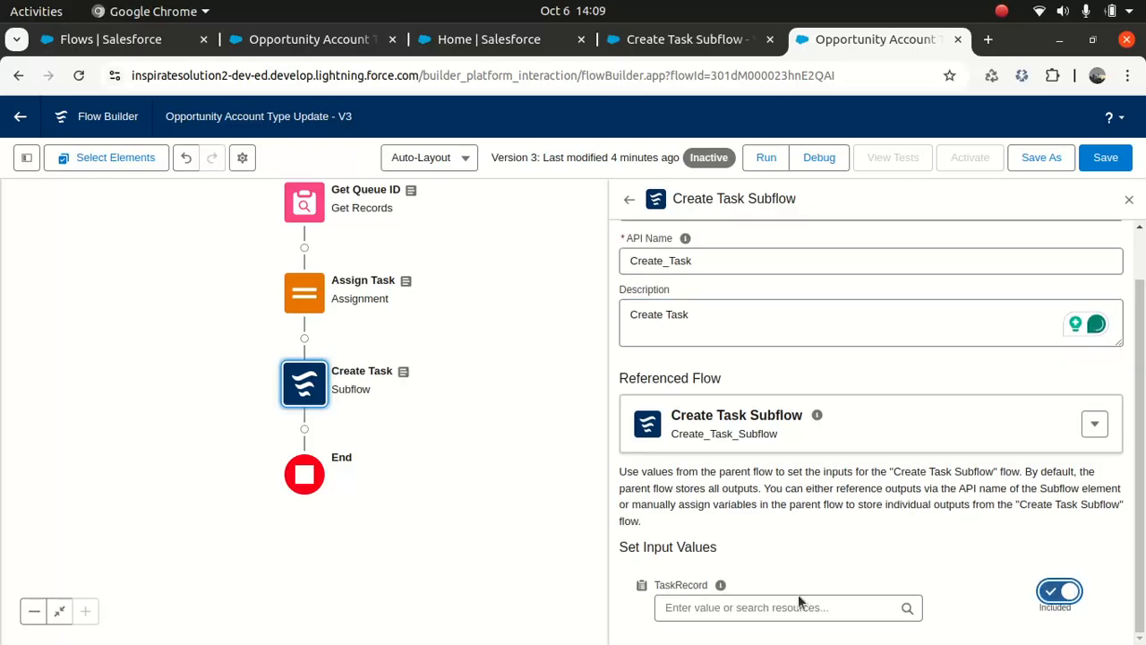
click(831, 607)
text(task)
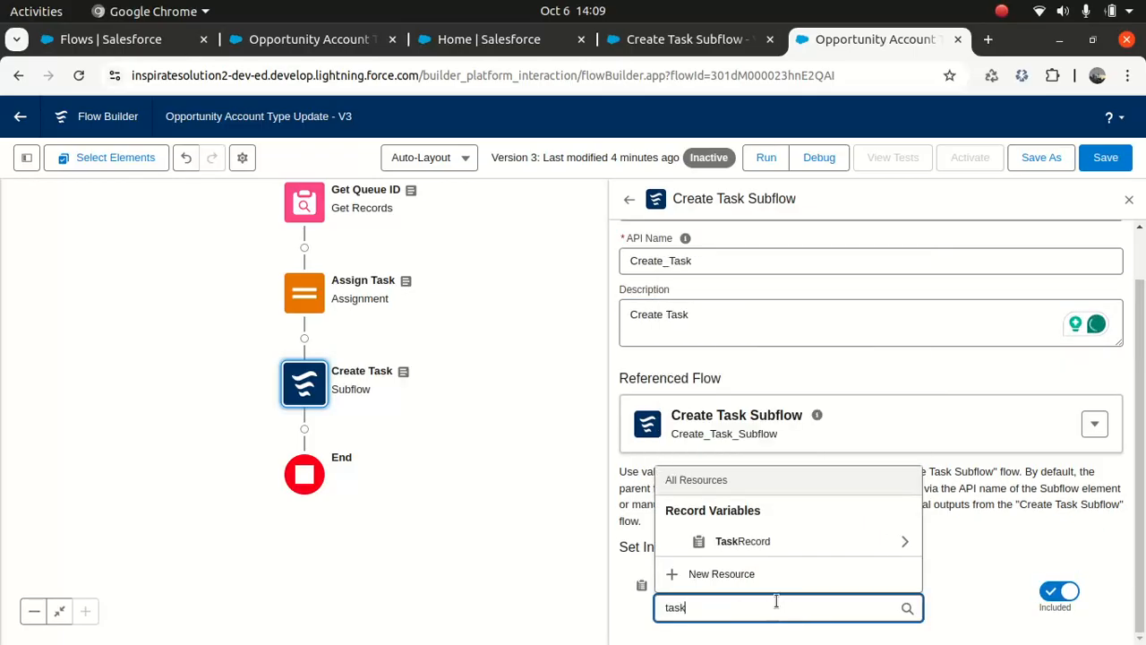
click(762, 541)
key(BackSpace)
click(966, 555)
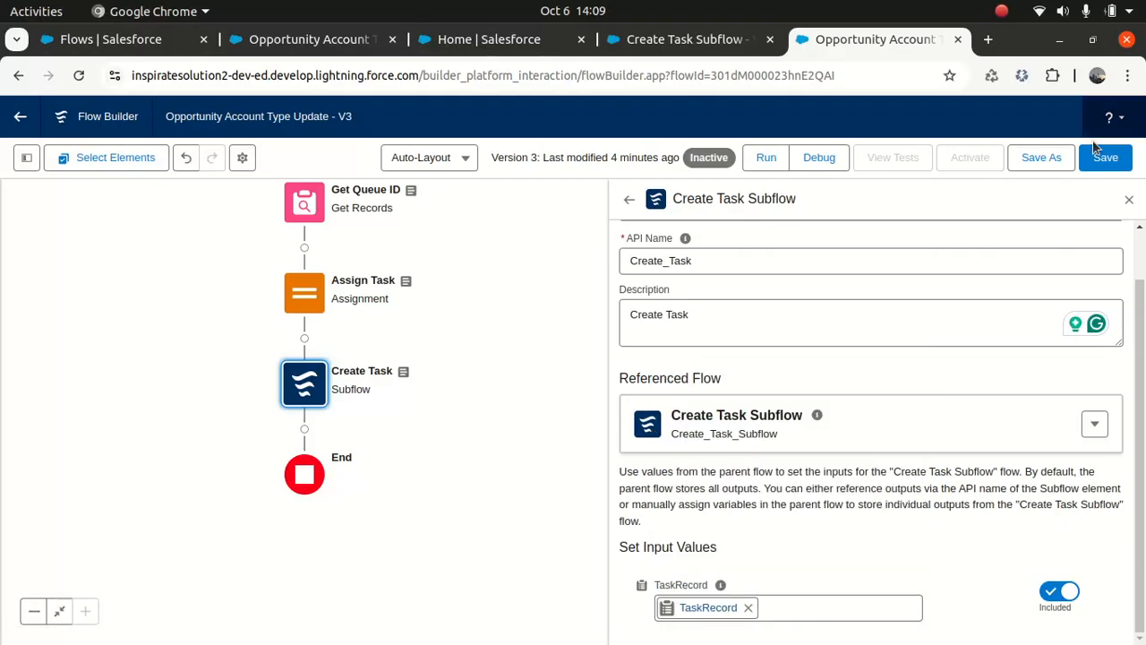
Step: Save version 3 of the flow, activate it and close the subflow element's settings
click(1119, 167)
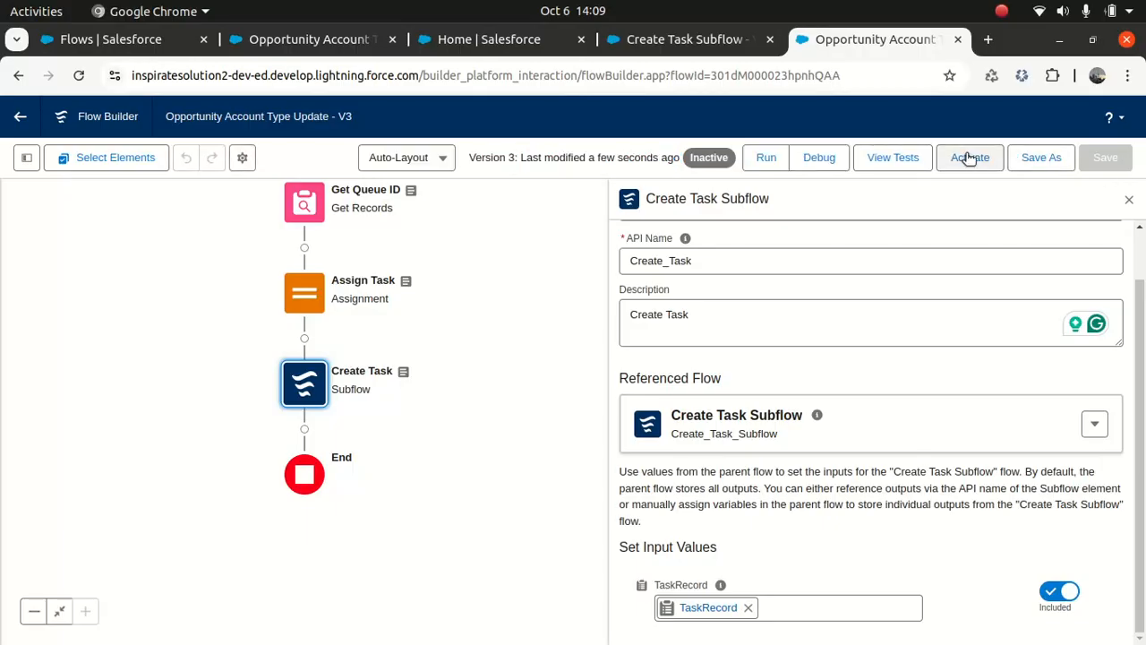
click(970, 159)
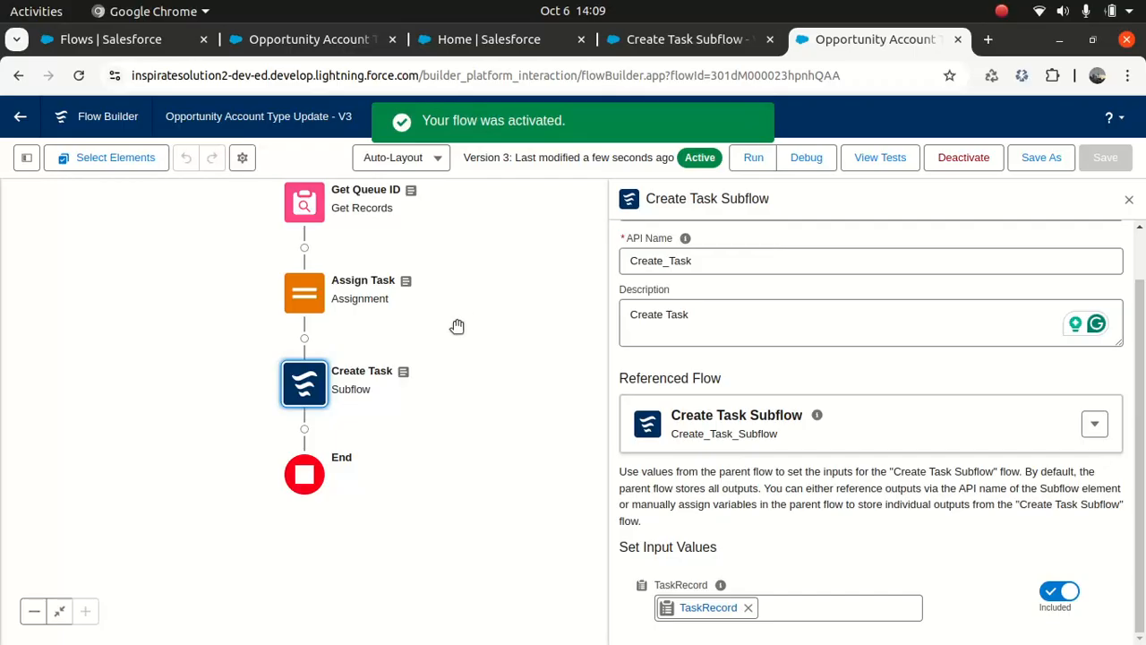
click(1128, 200)
Step: Review the finished flow, the Account Update element's filter conditions and field values, and the Create task element in Create Task Subflow
drag(723, 277, 729, 408)
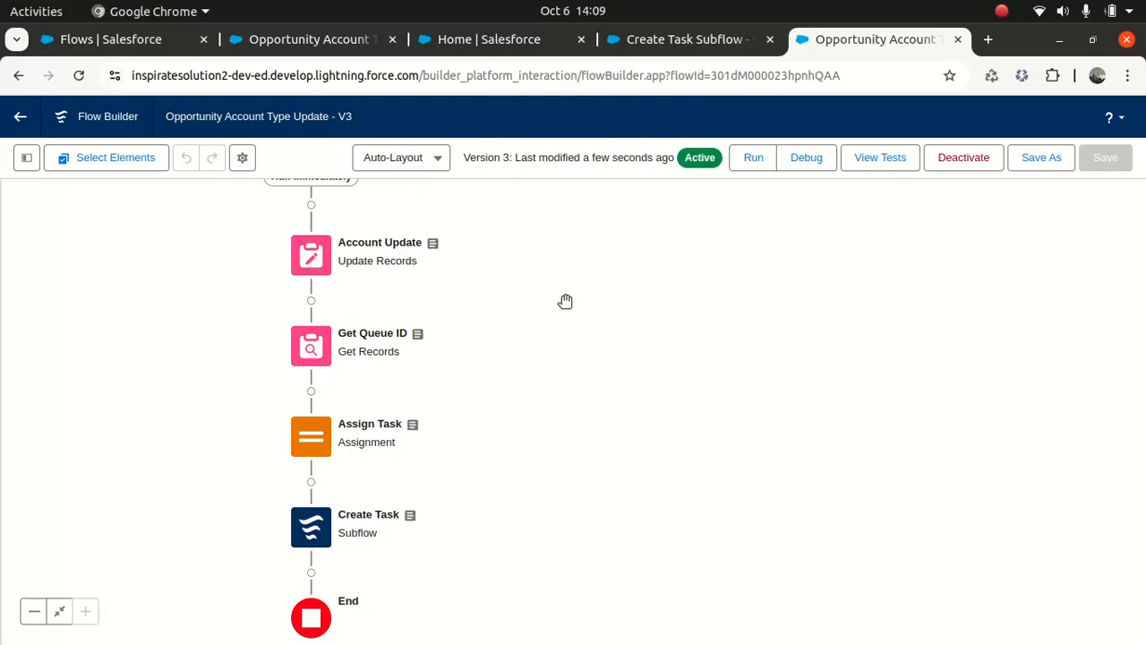
drag(565, 300, 561, 248)
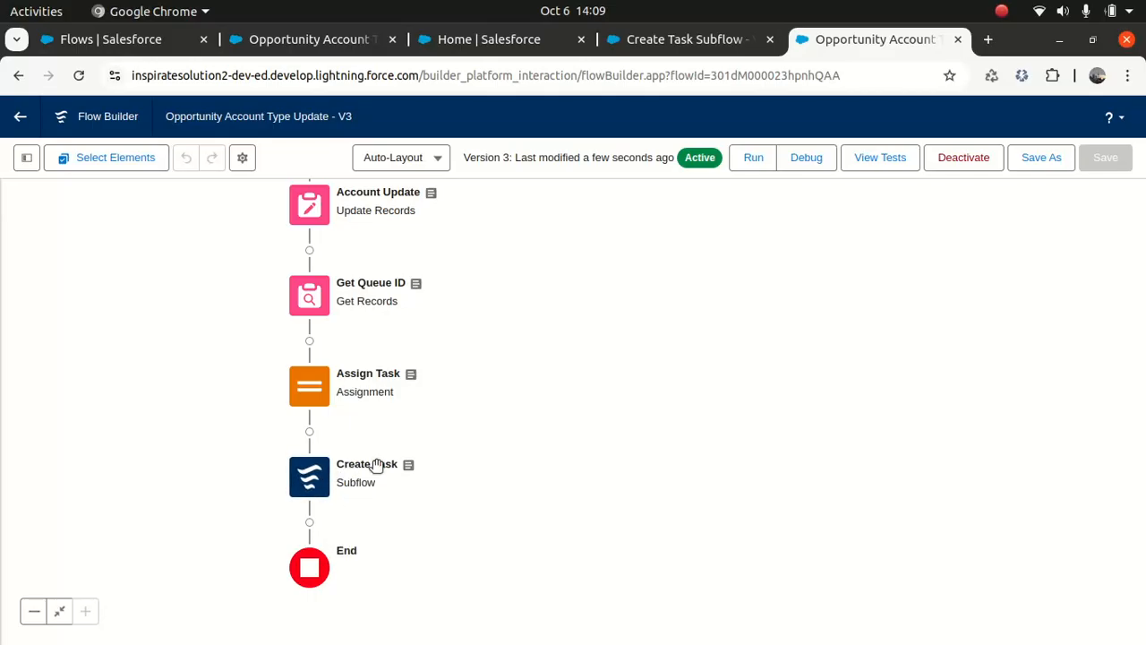
drag(543, 302, 563, 381)
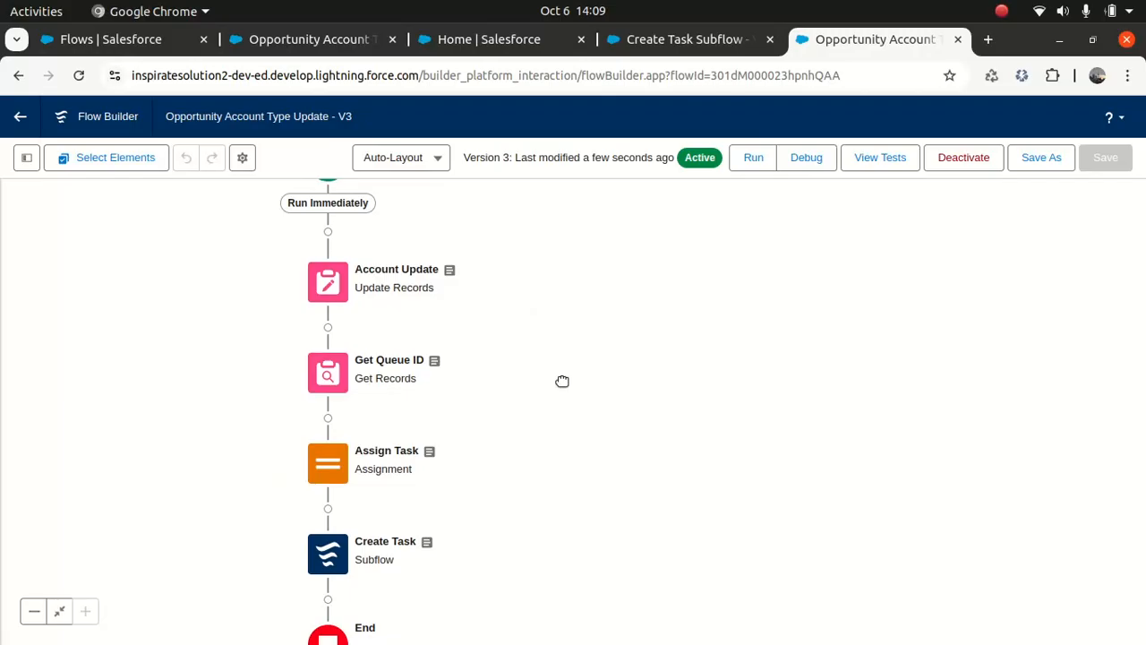
click(325, 276)
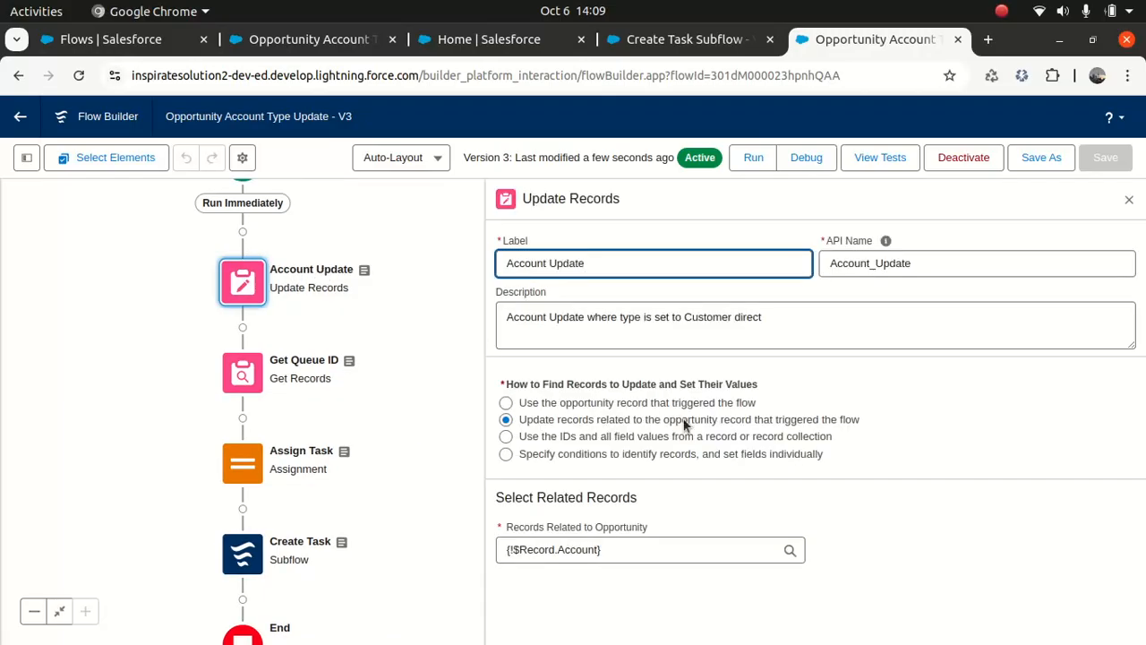
scroll(1126, 440, down, 4)
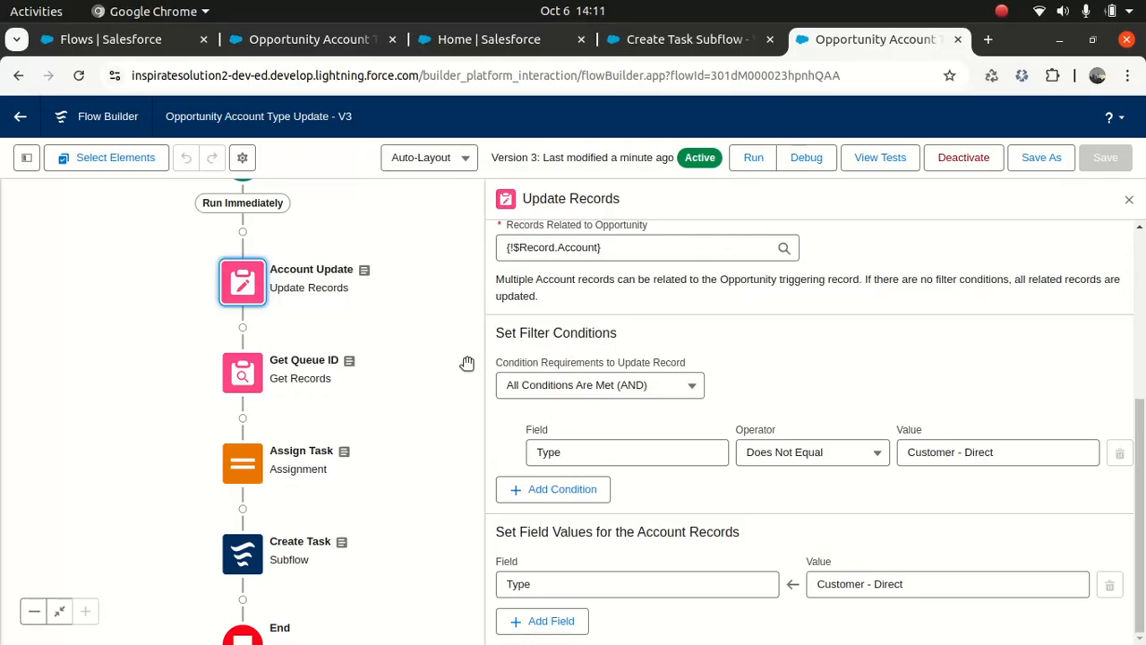
click(1129, 199)
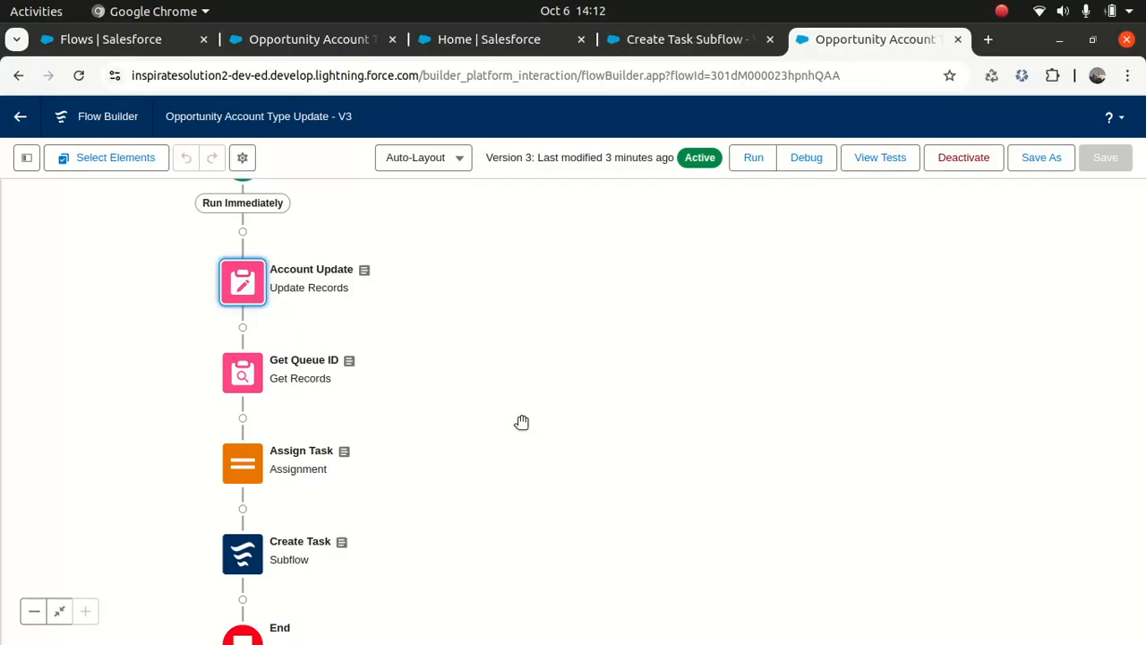
click(671, 39)
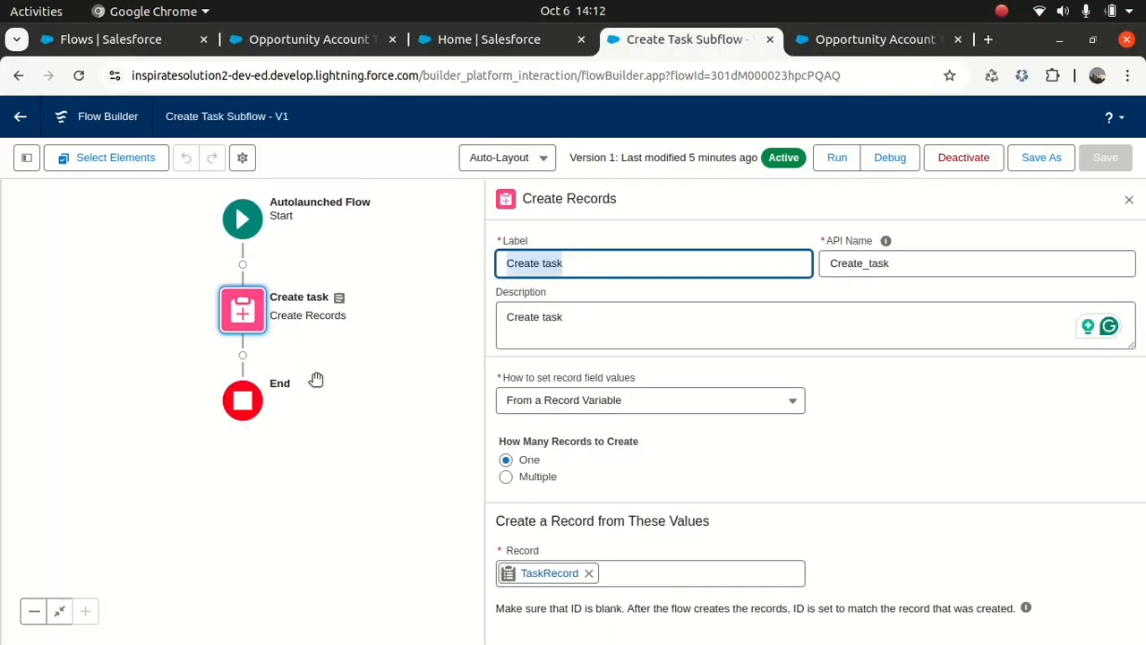
click(241, 309)
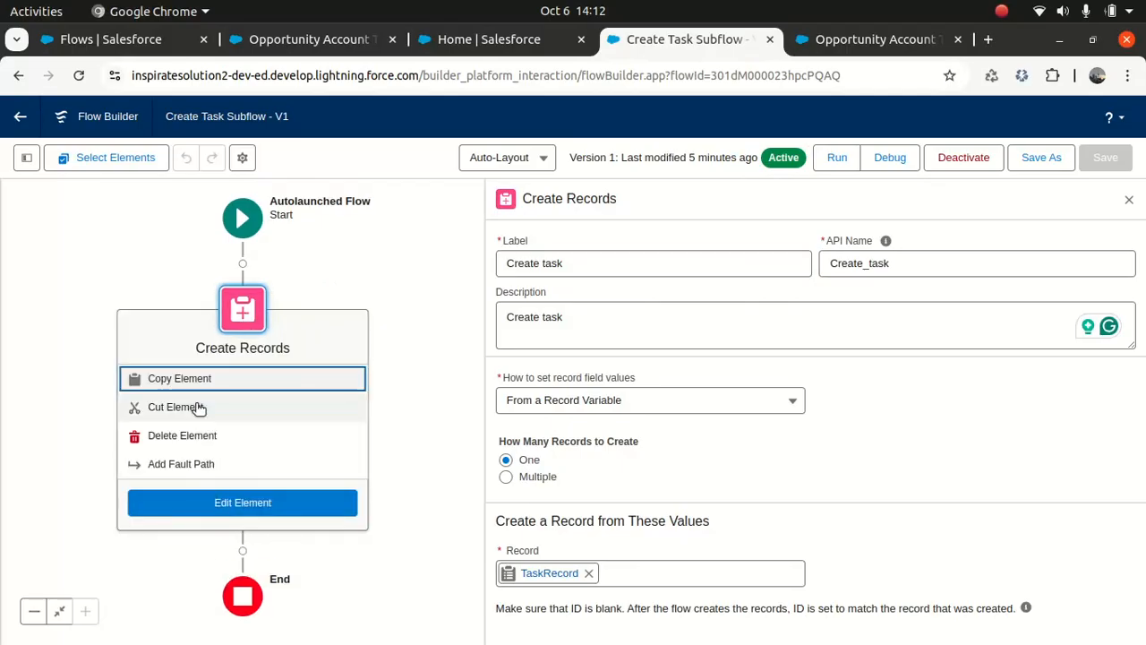
click(70, 346)
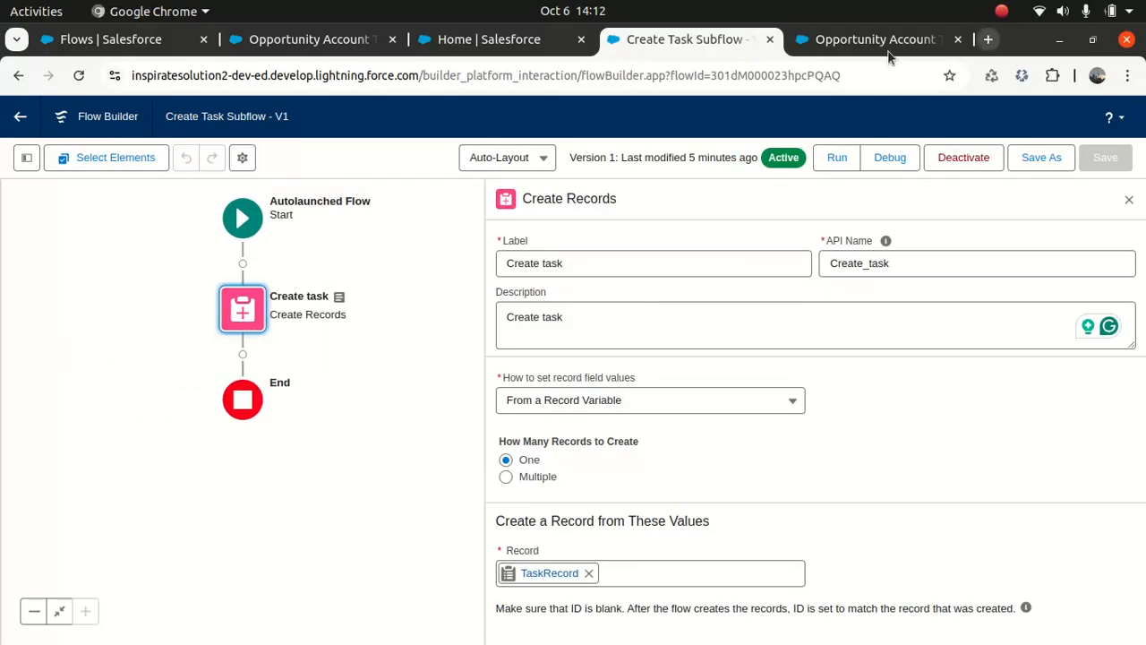
click(876, 43)
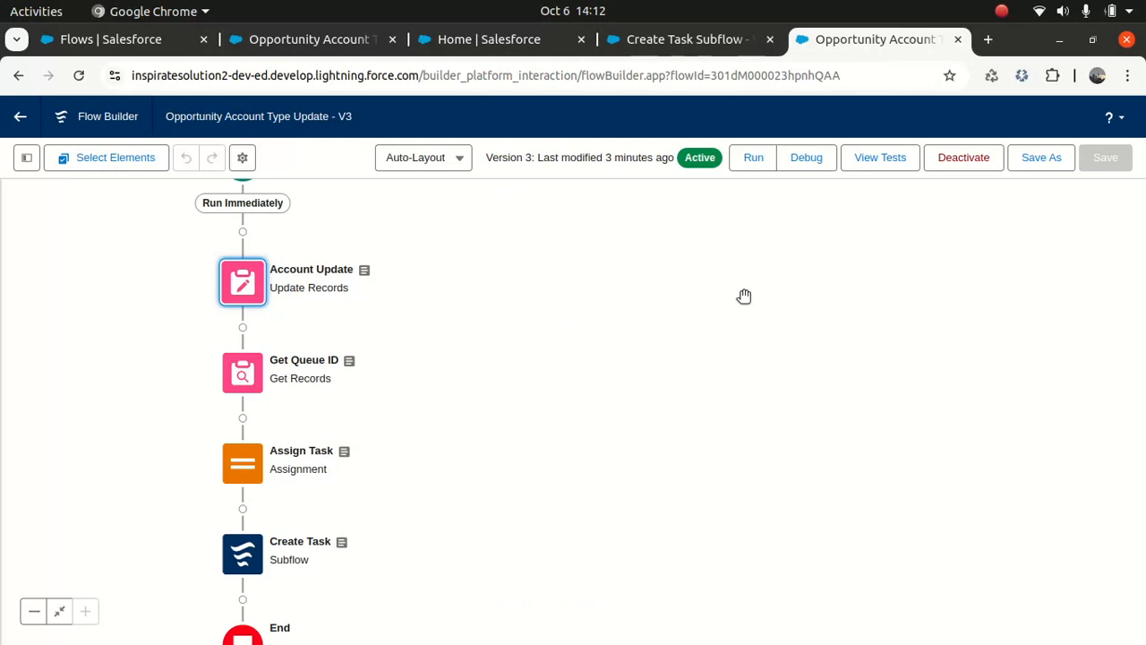